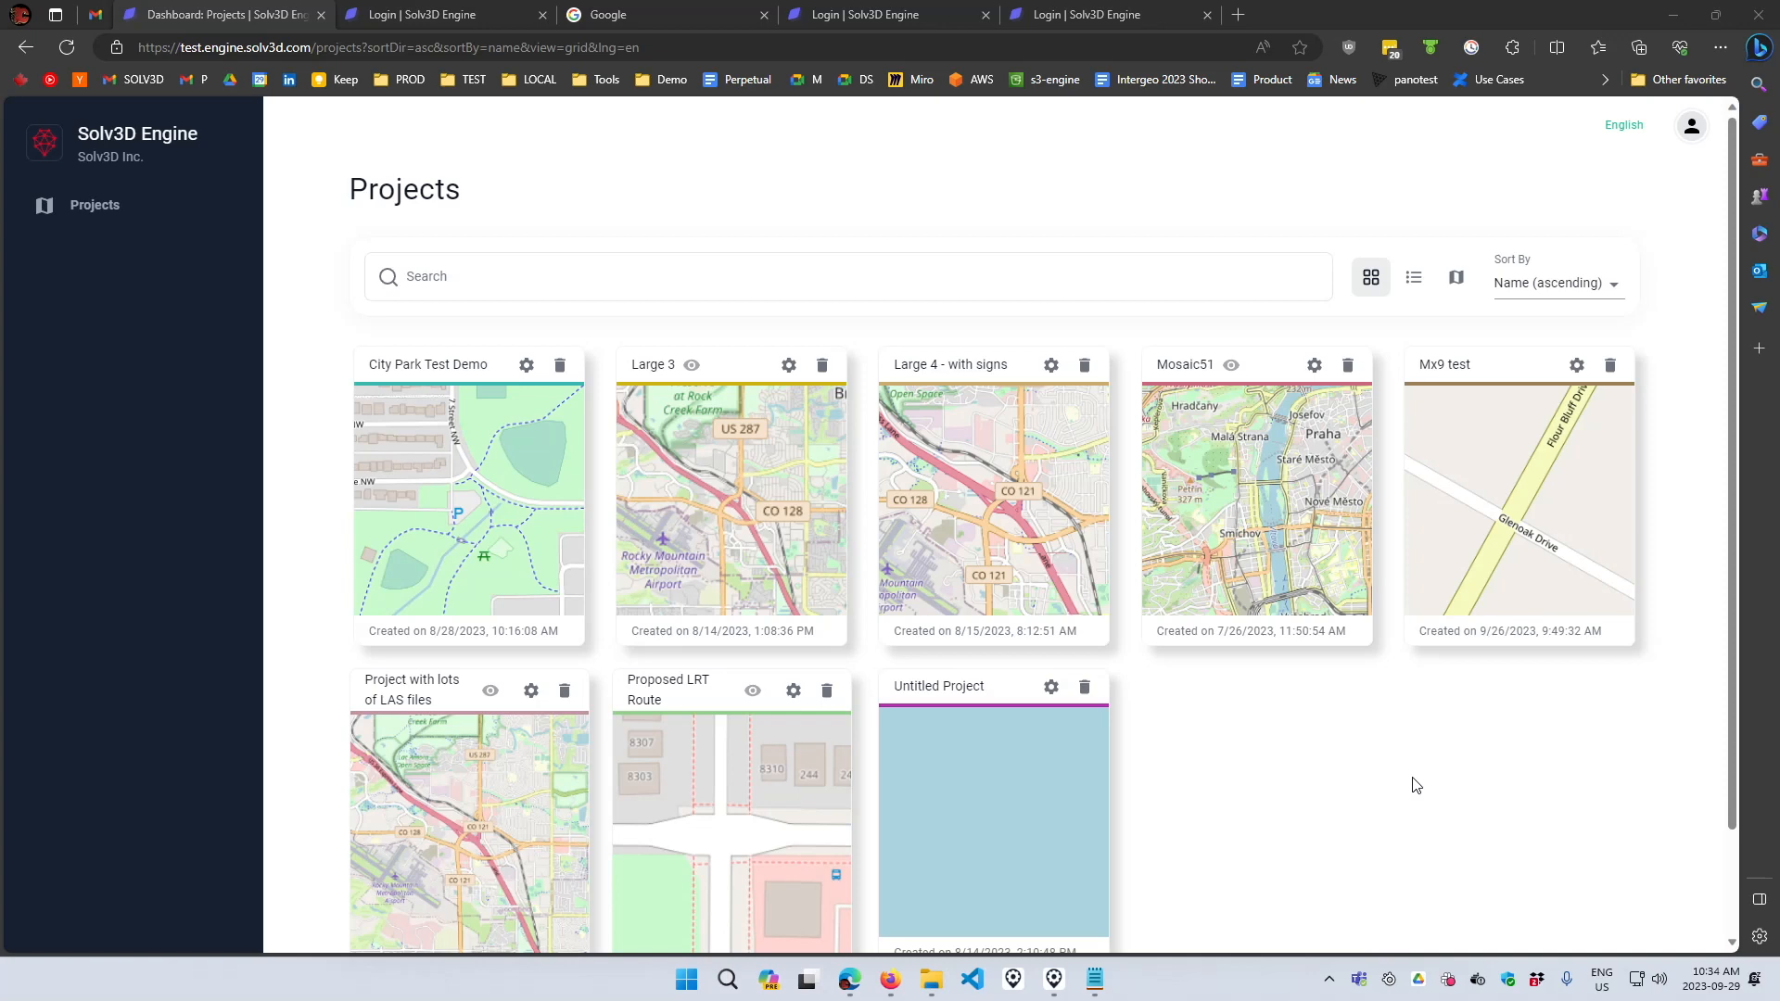
# - Switch the projects dashboard to the map view and back to the grid view
pyautogui.click(1455, 283)
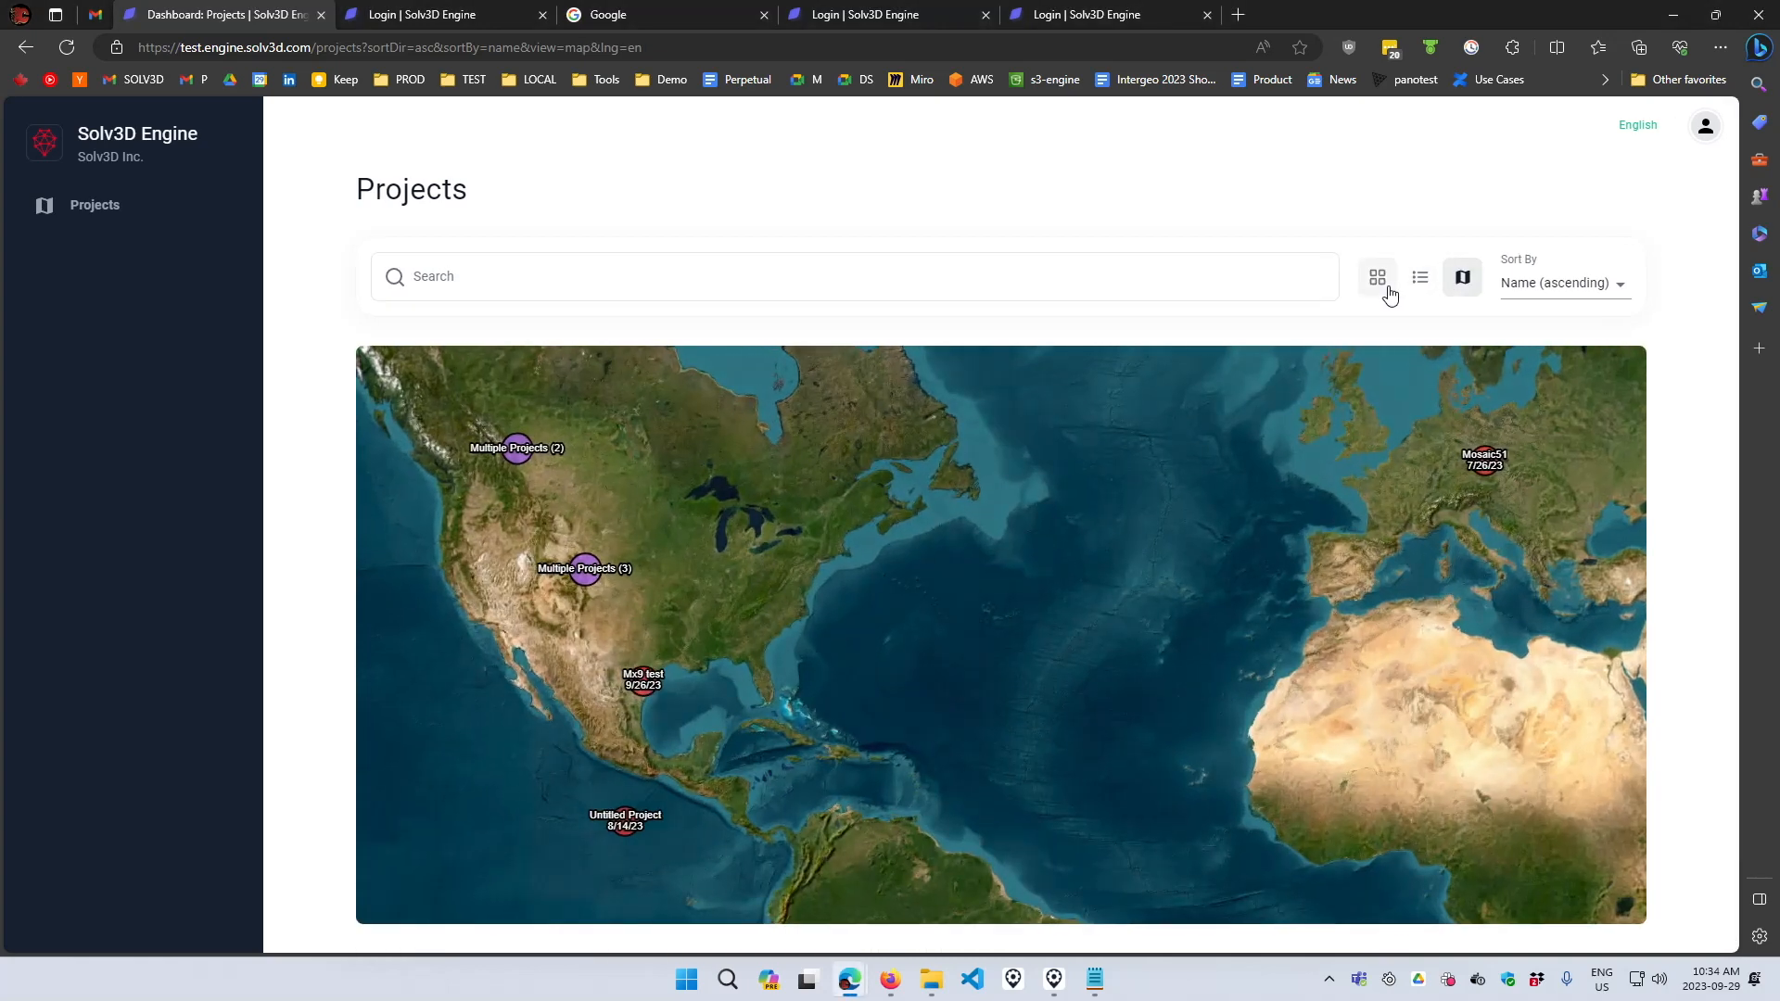
pyautogui.click(1379, 280)
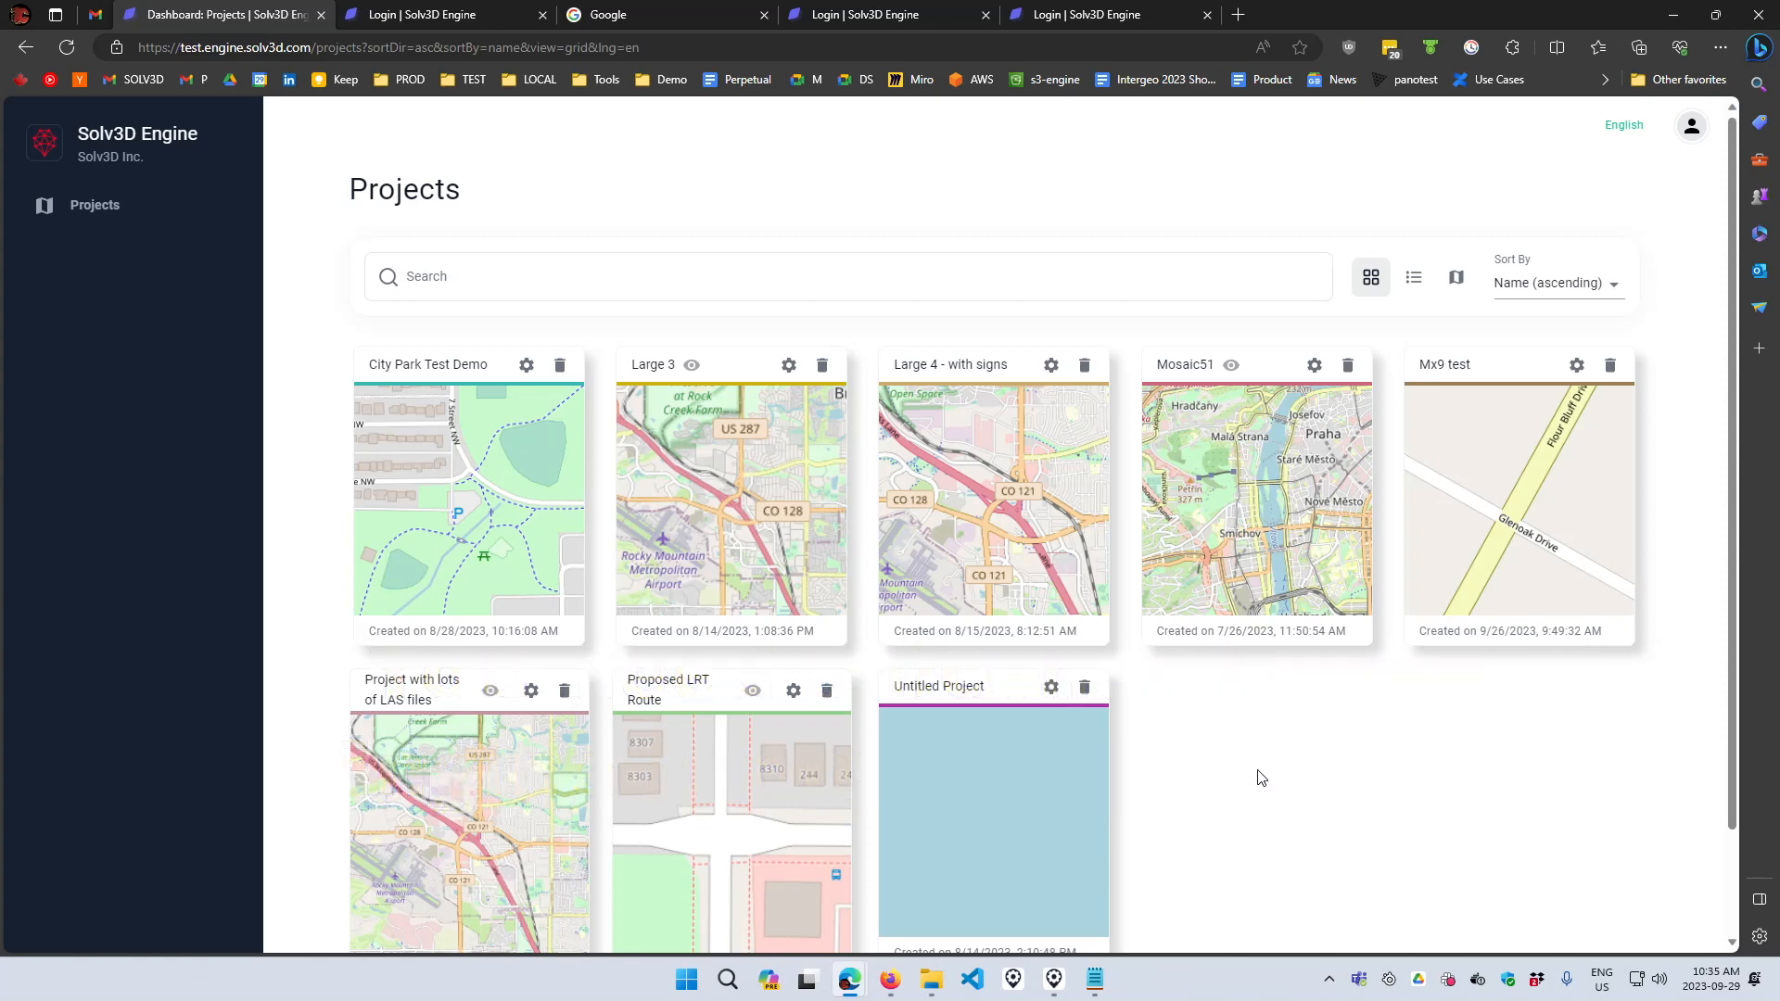
# - Open the Solv3D engine viewer and reposition its window over the dashboard
pyautogui.click(1092, 937)
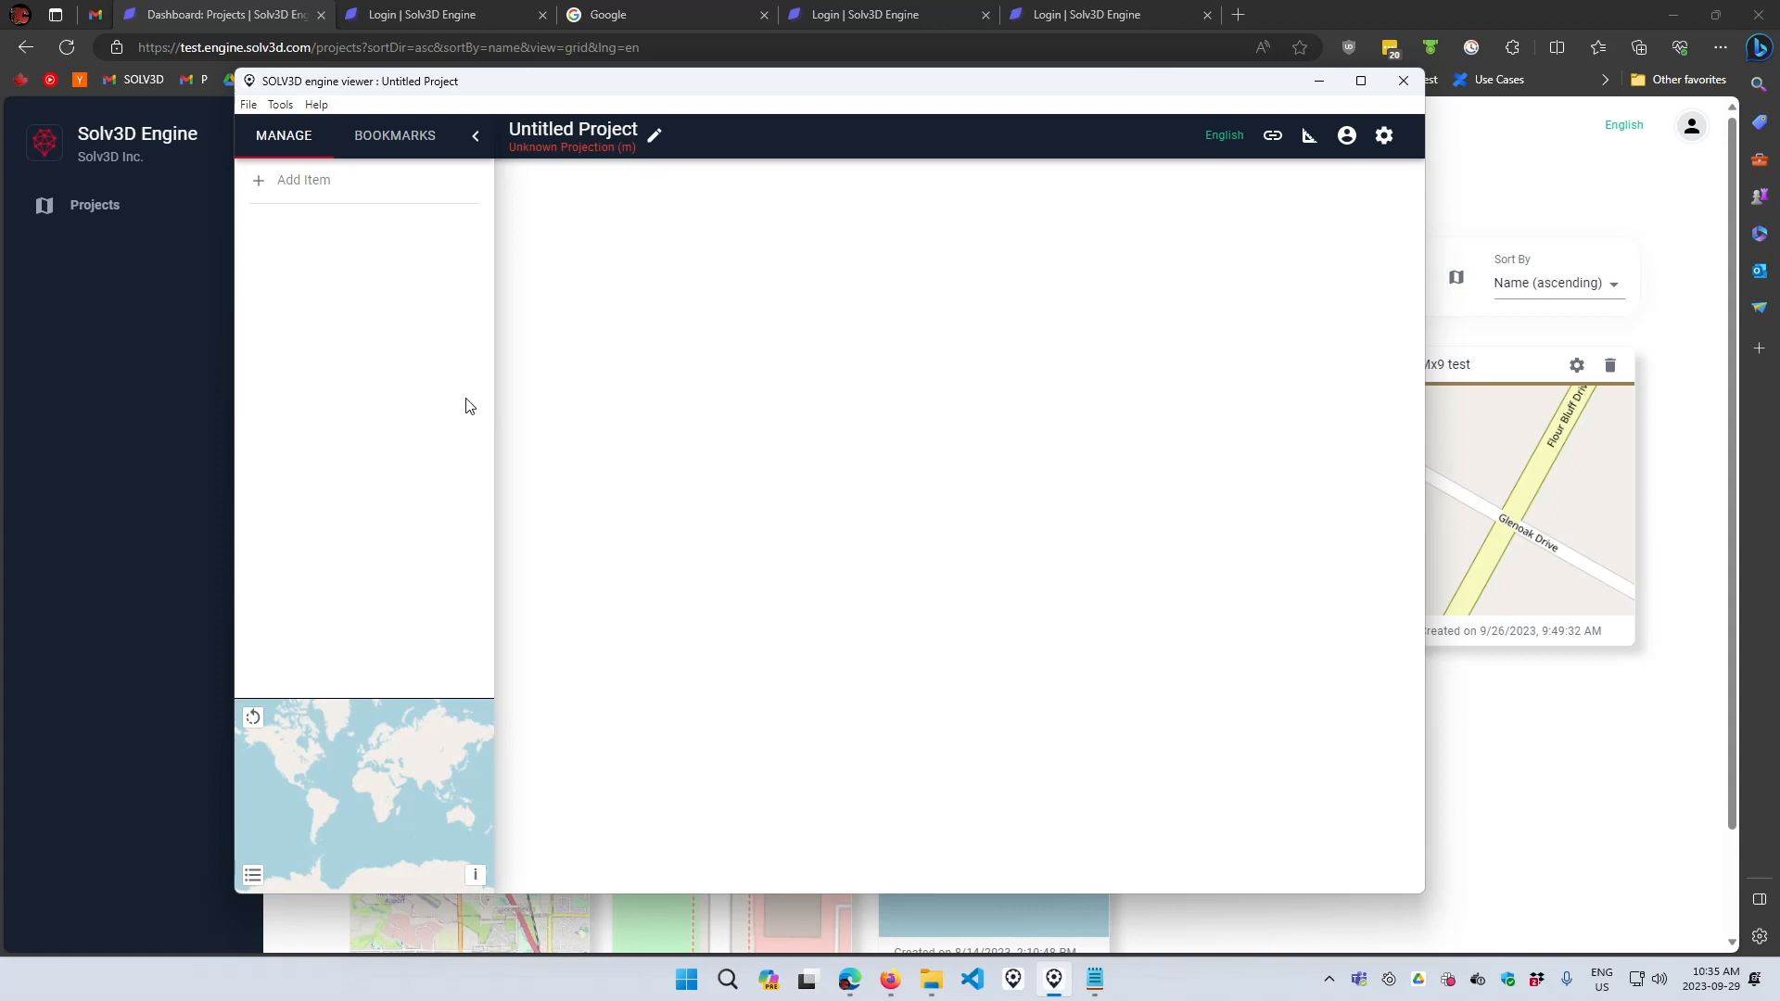
pyautogui.moveTo(293, 88)
pyautogui.mouseDown()
pyautogui.moveTo(321, 111)
pyautogui.moveTo(272, 99)
pyautogui.mouseUp()
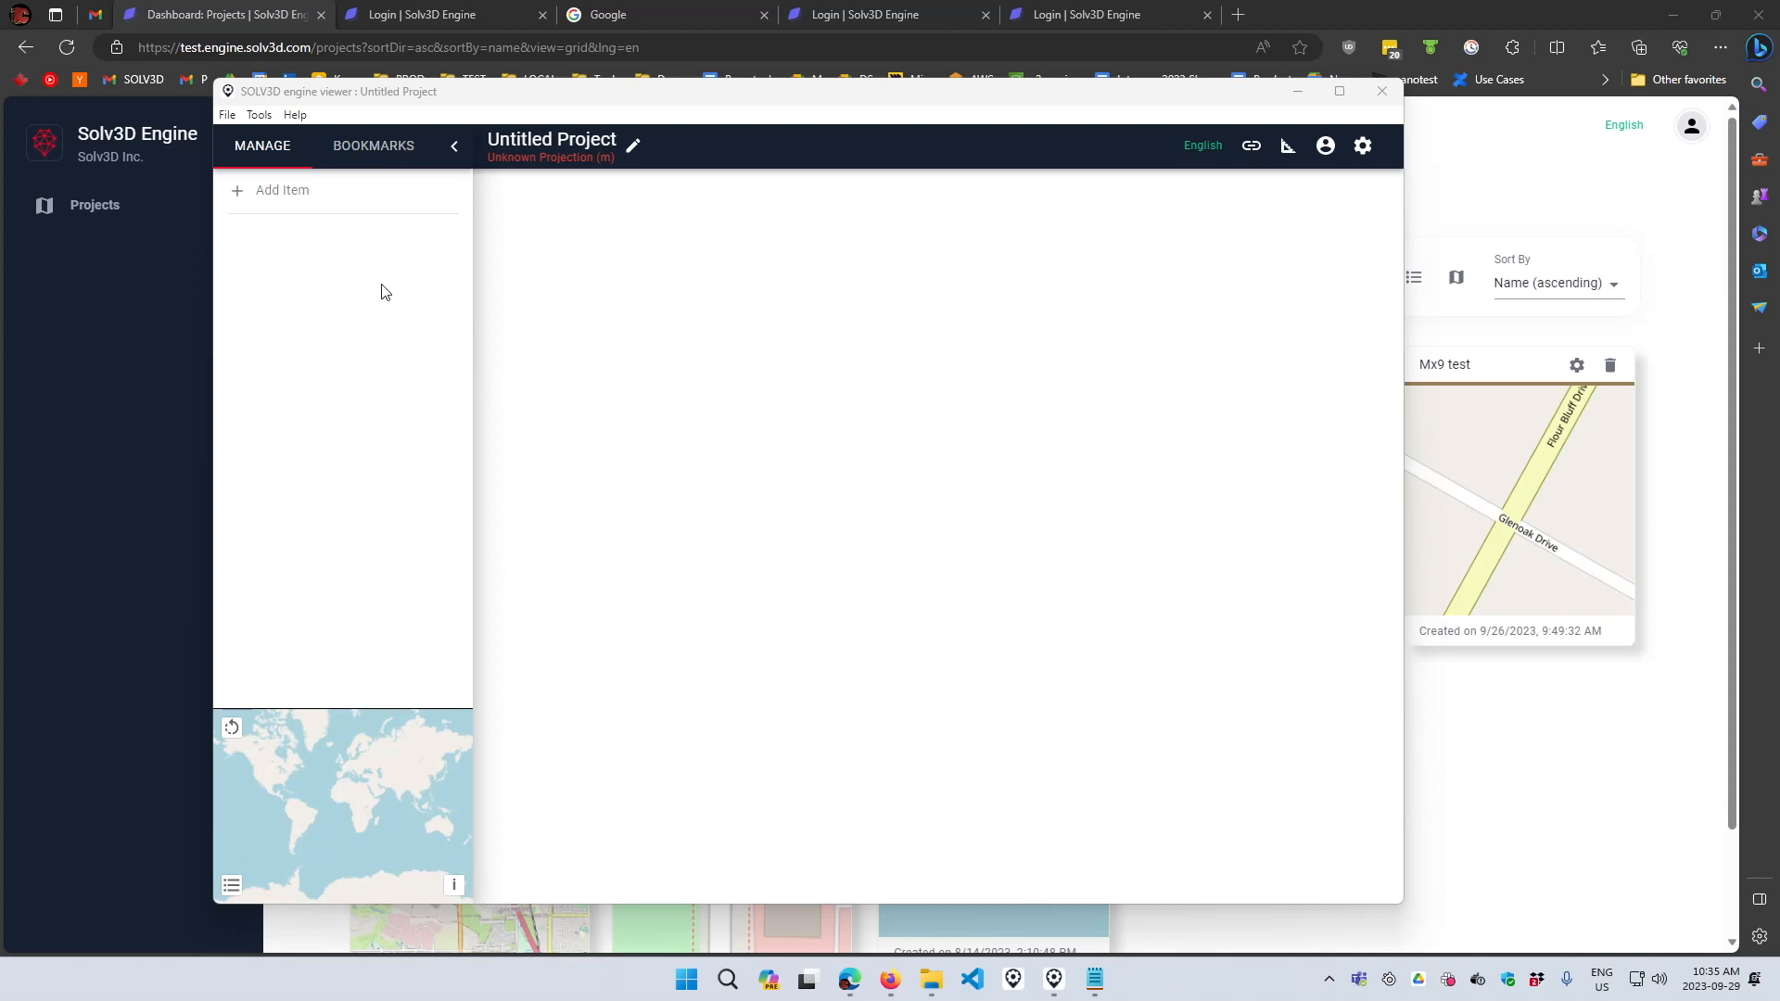
pyautogui.click(1526, 733)
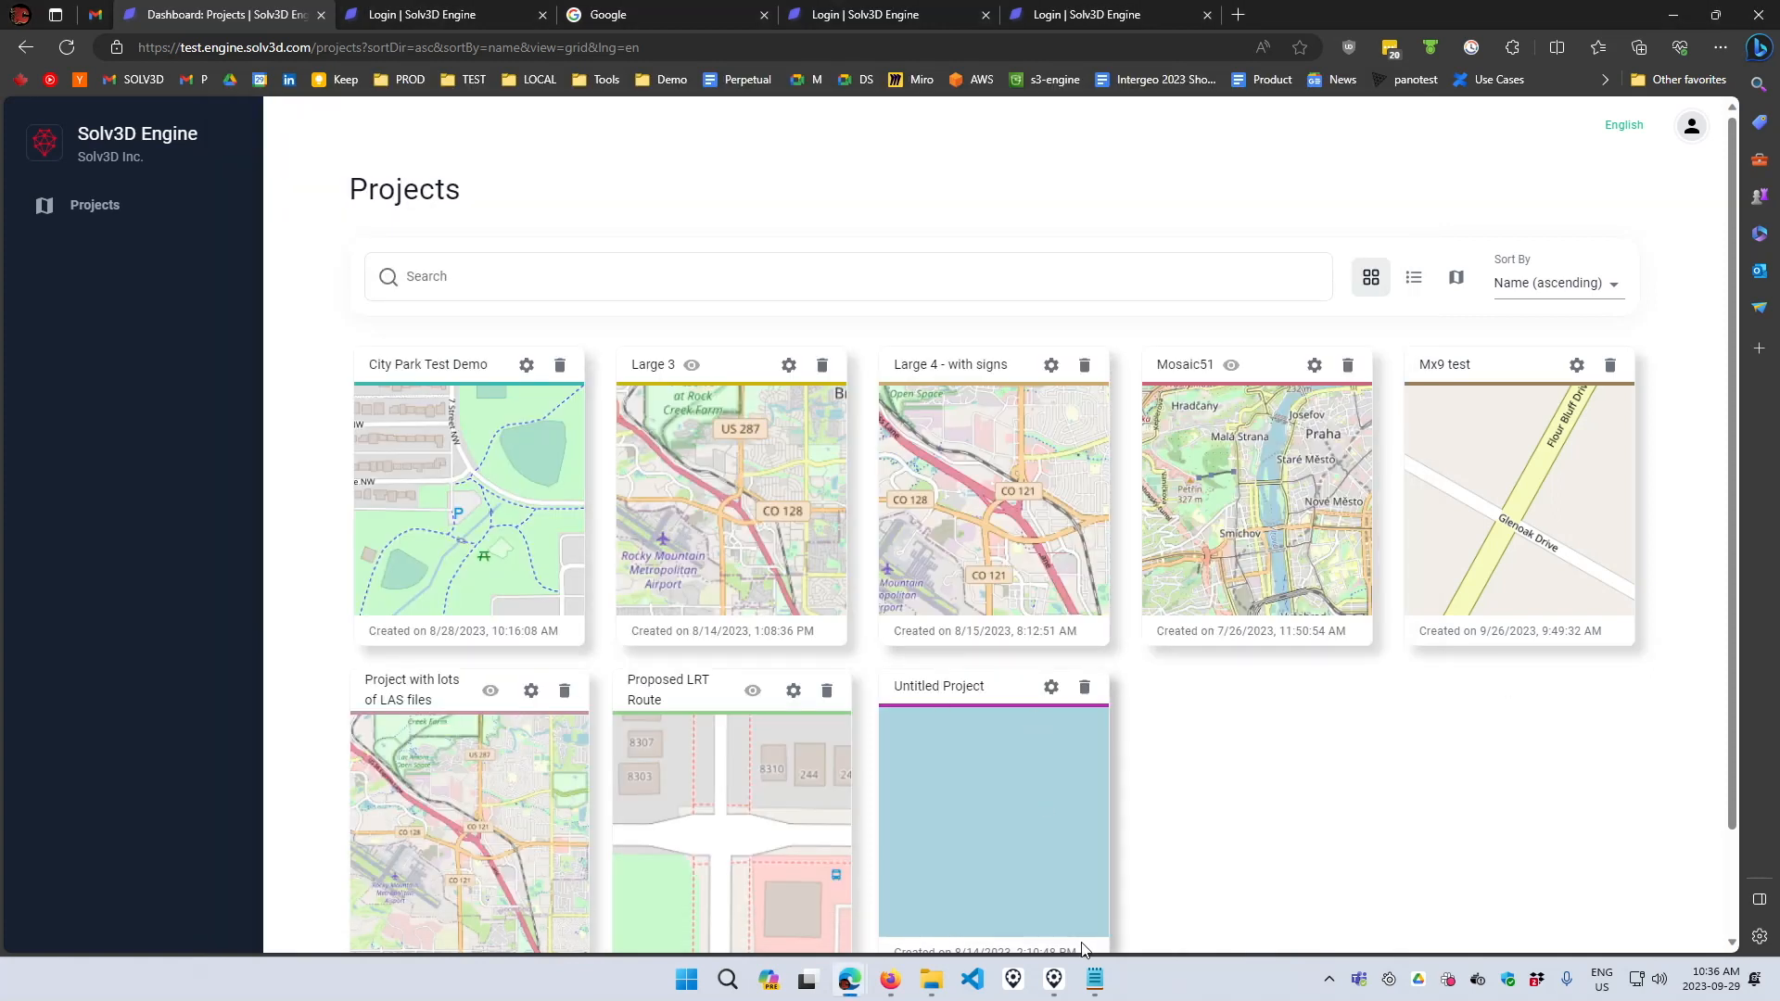
pyautogui.click(1054, 979)
# - Open the Proposed LRT Route project from the cloud in the viewer
pyautogui.click(227, 115)
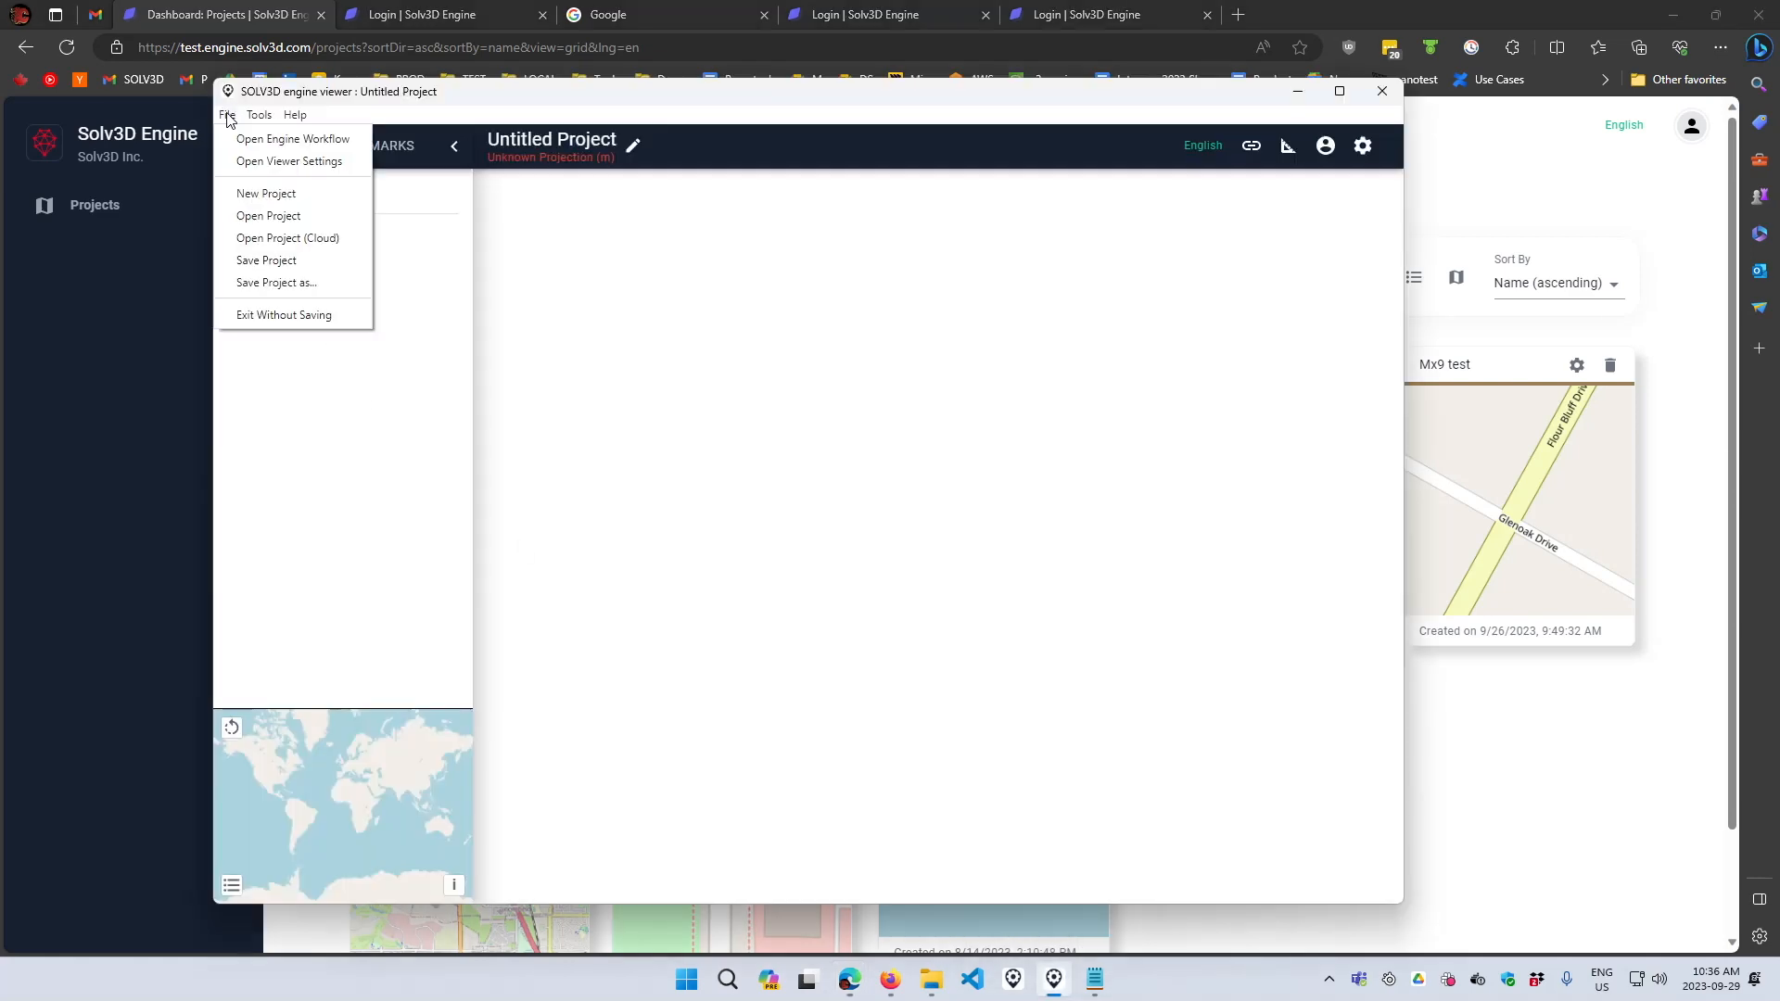
pyautogui.click(284, 241)
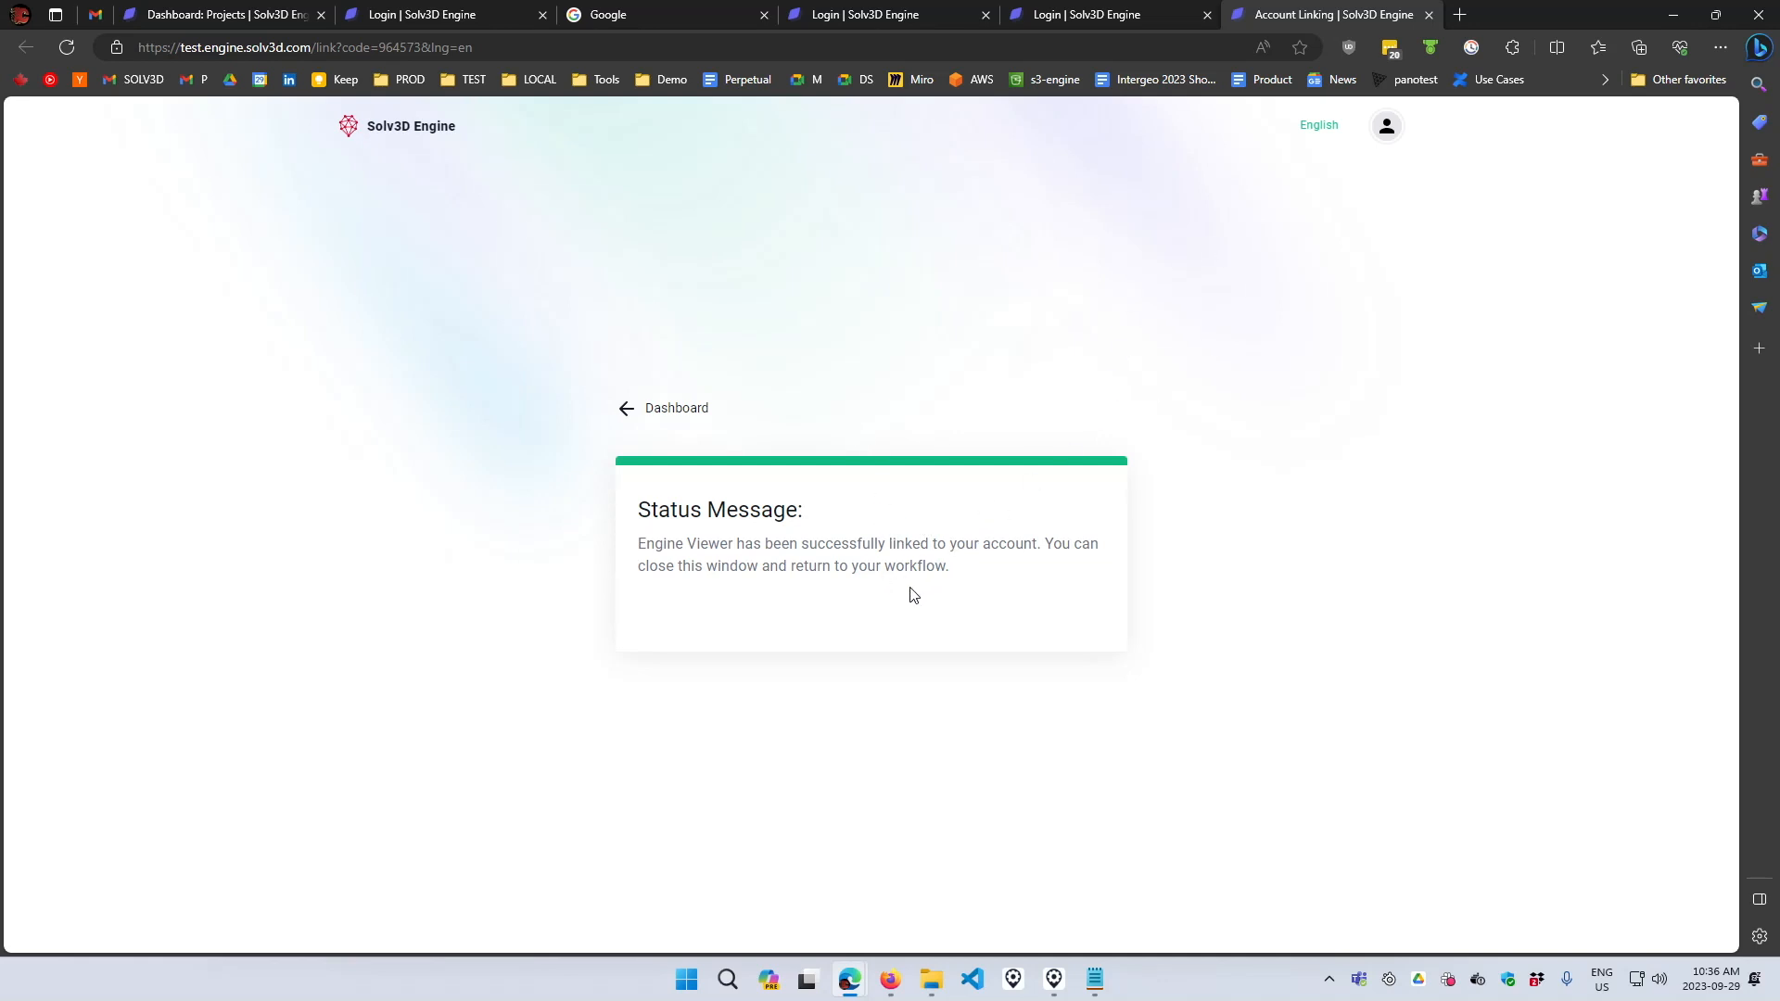
pyautogui.click(1054, 979)
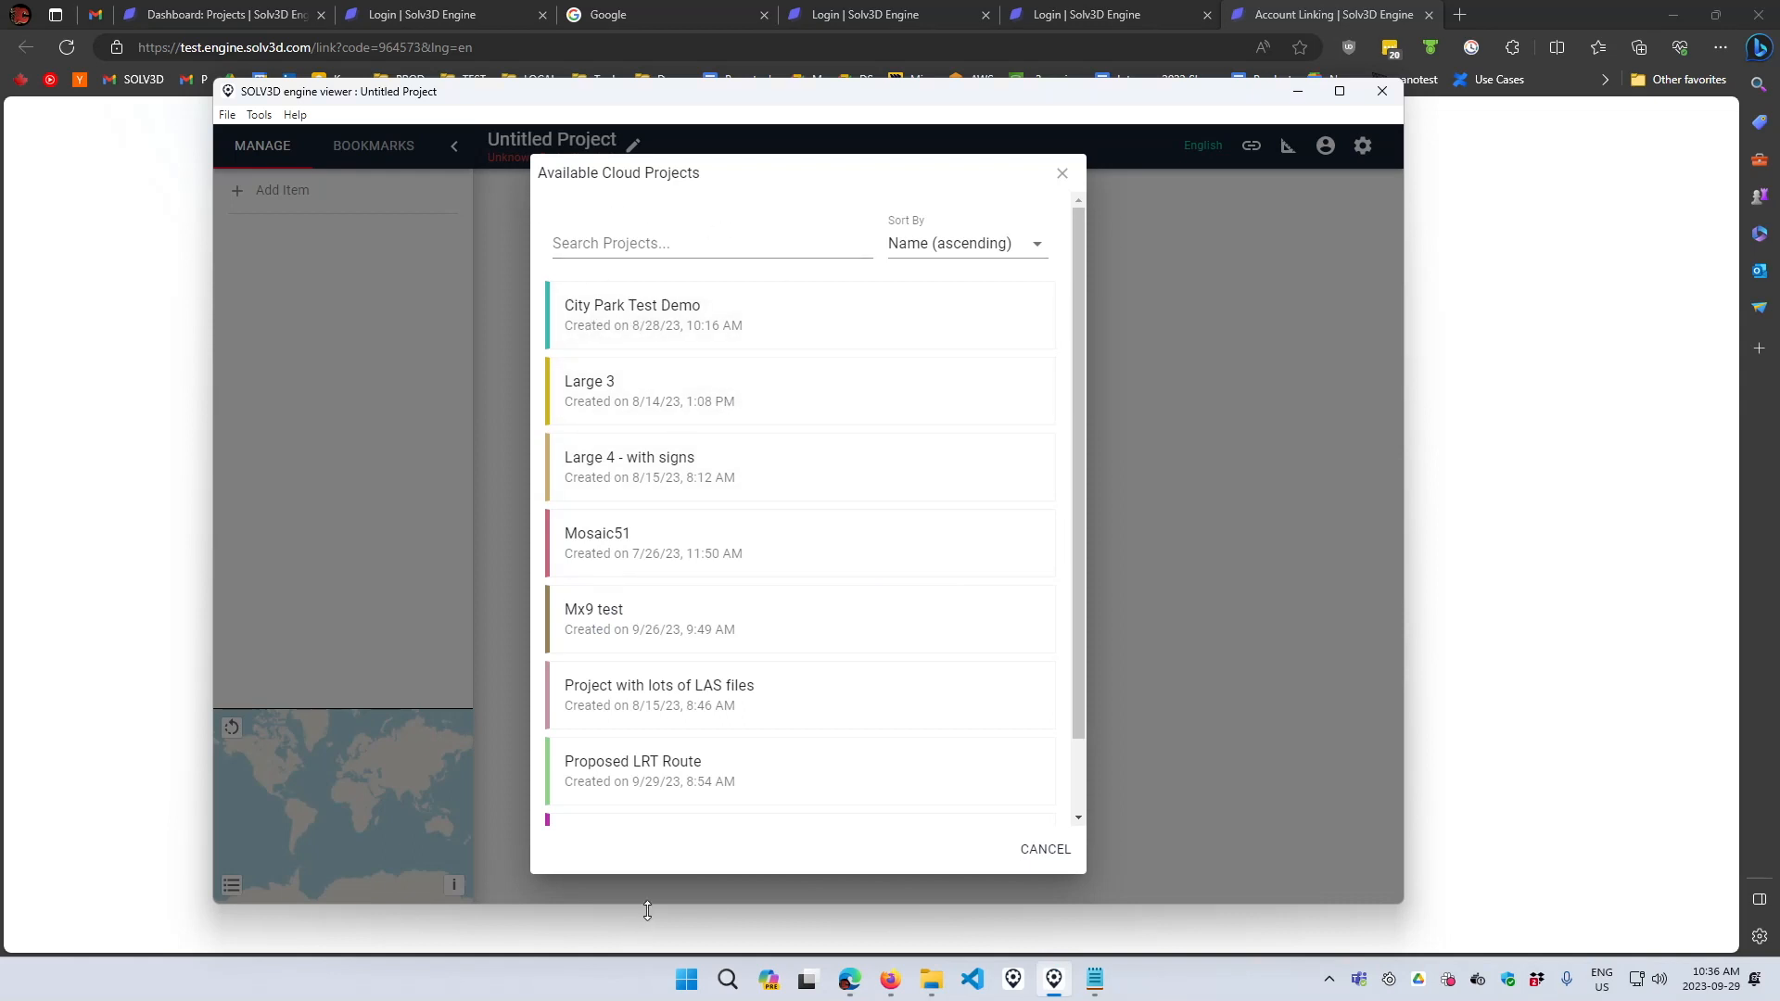
pyautogui.scroll(-1, 734, 593)
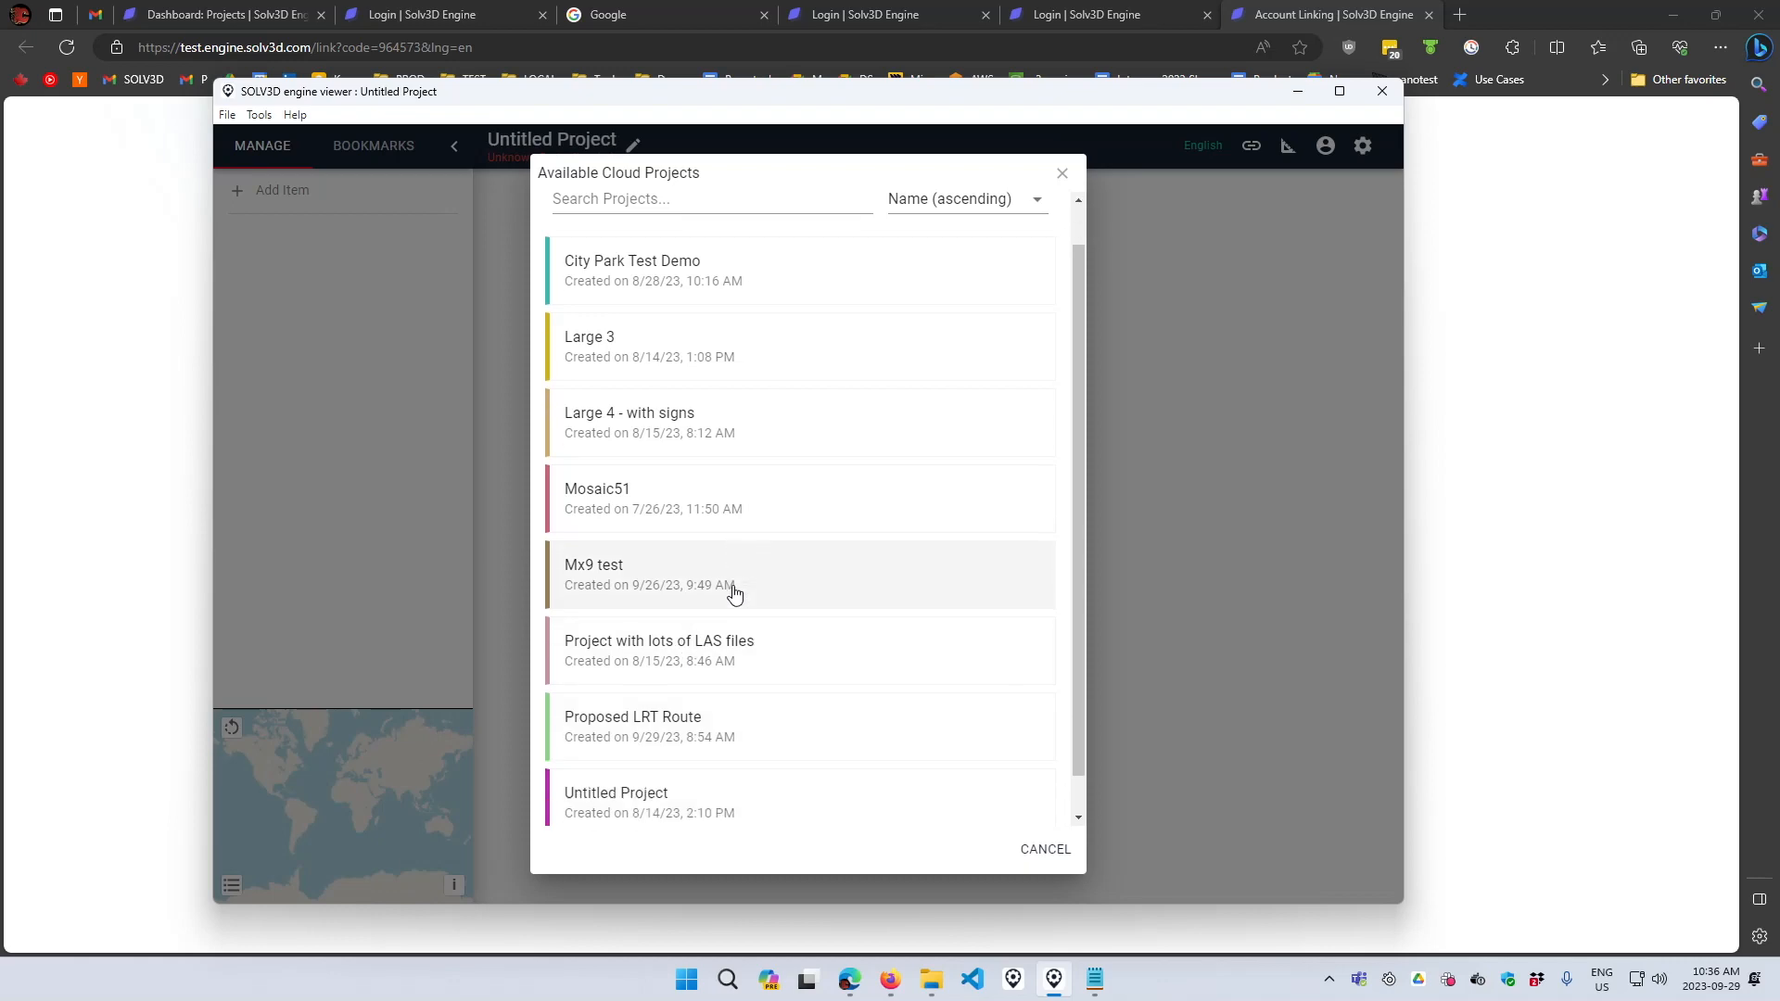
pyautogui.click(657, 691)
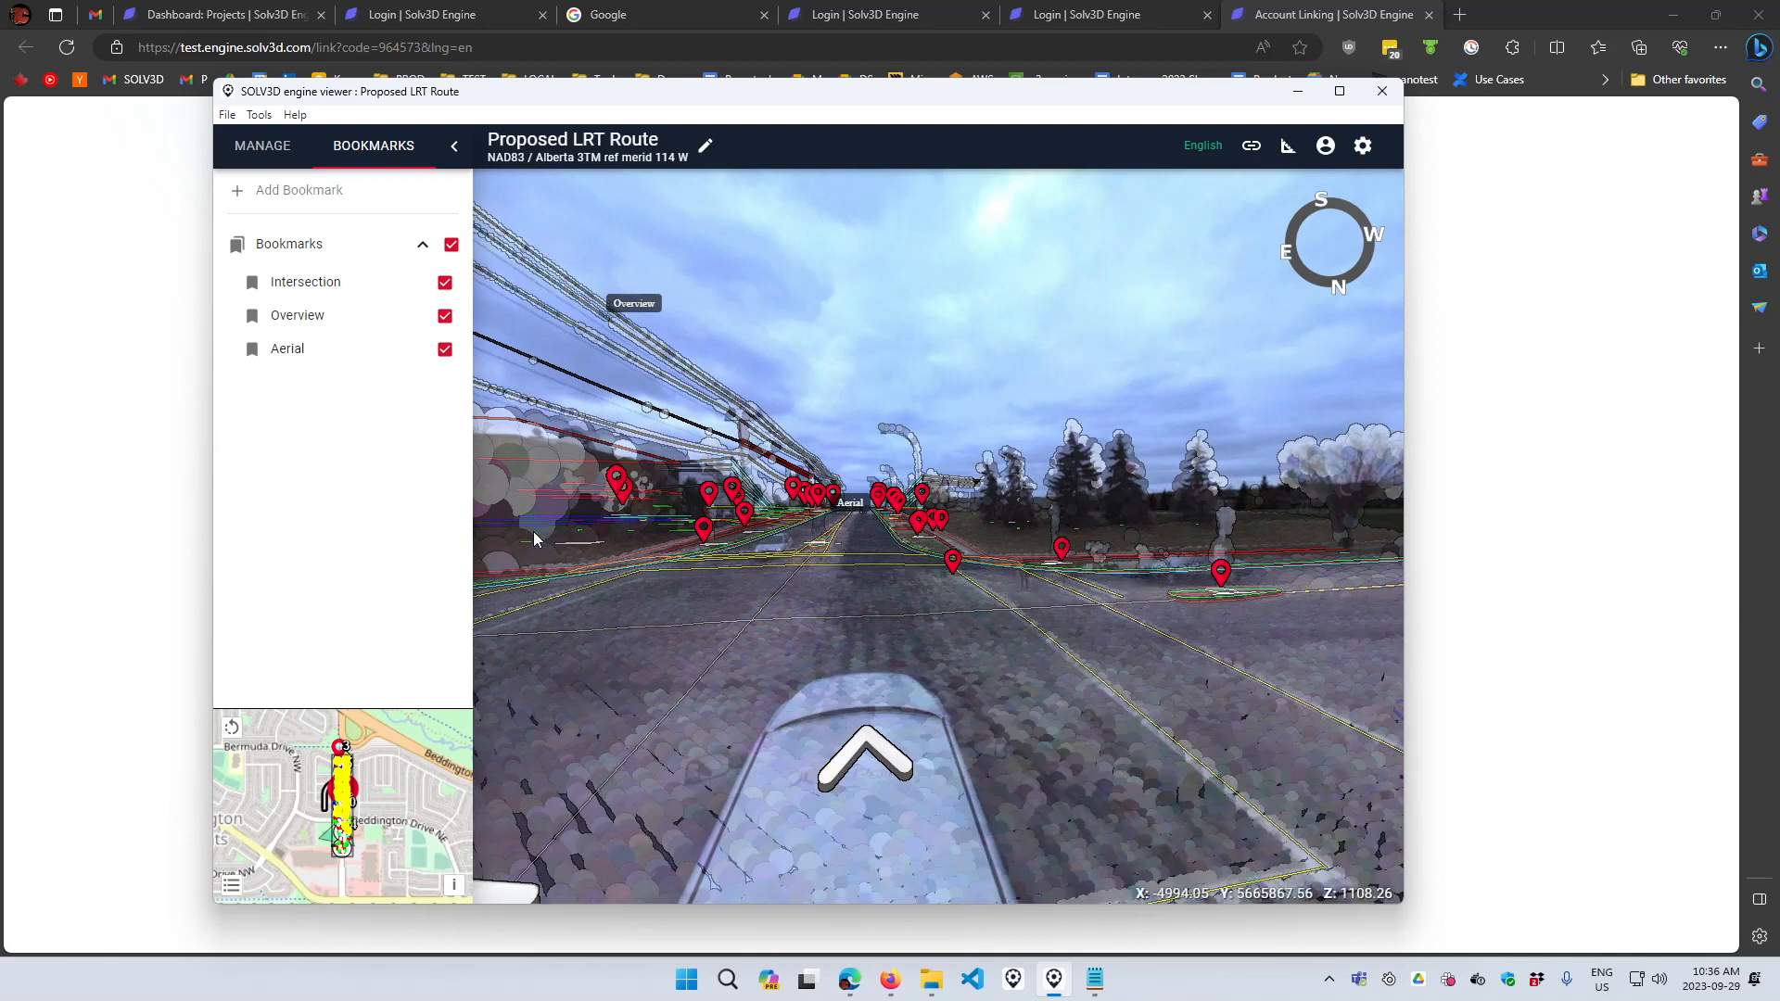
# - Show the project's data layers and inspect the viewport's context menu options
pyautogui.click(264, 148)
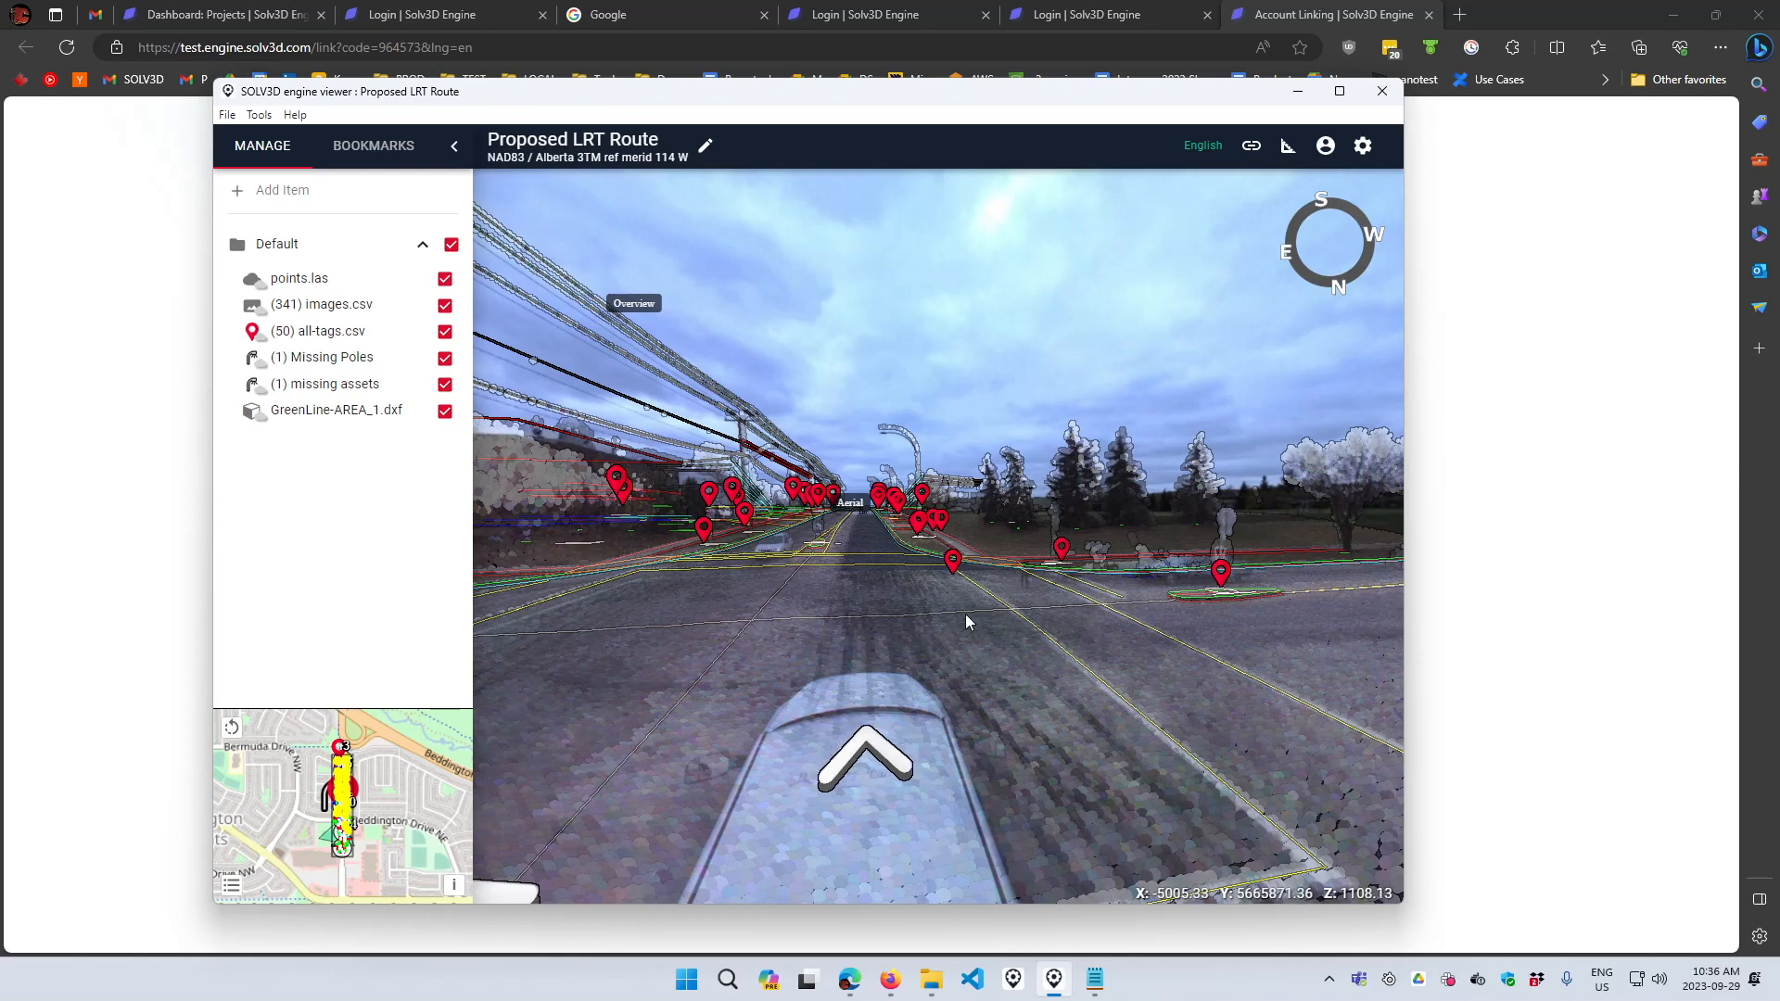
pyautogui.rightClick(1043, 659)
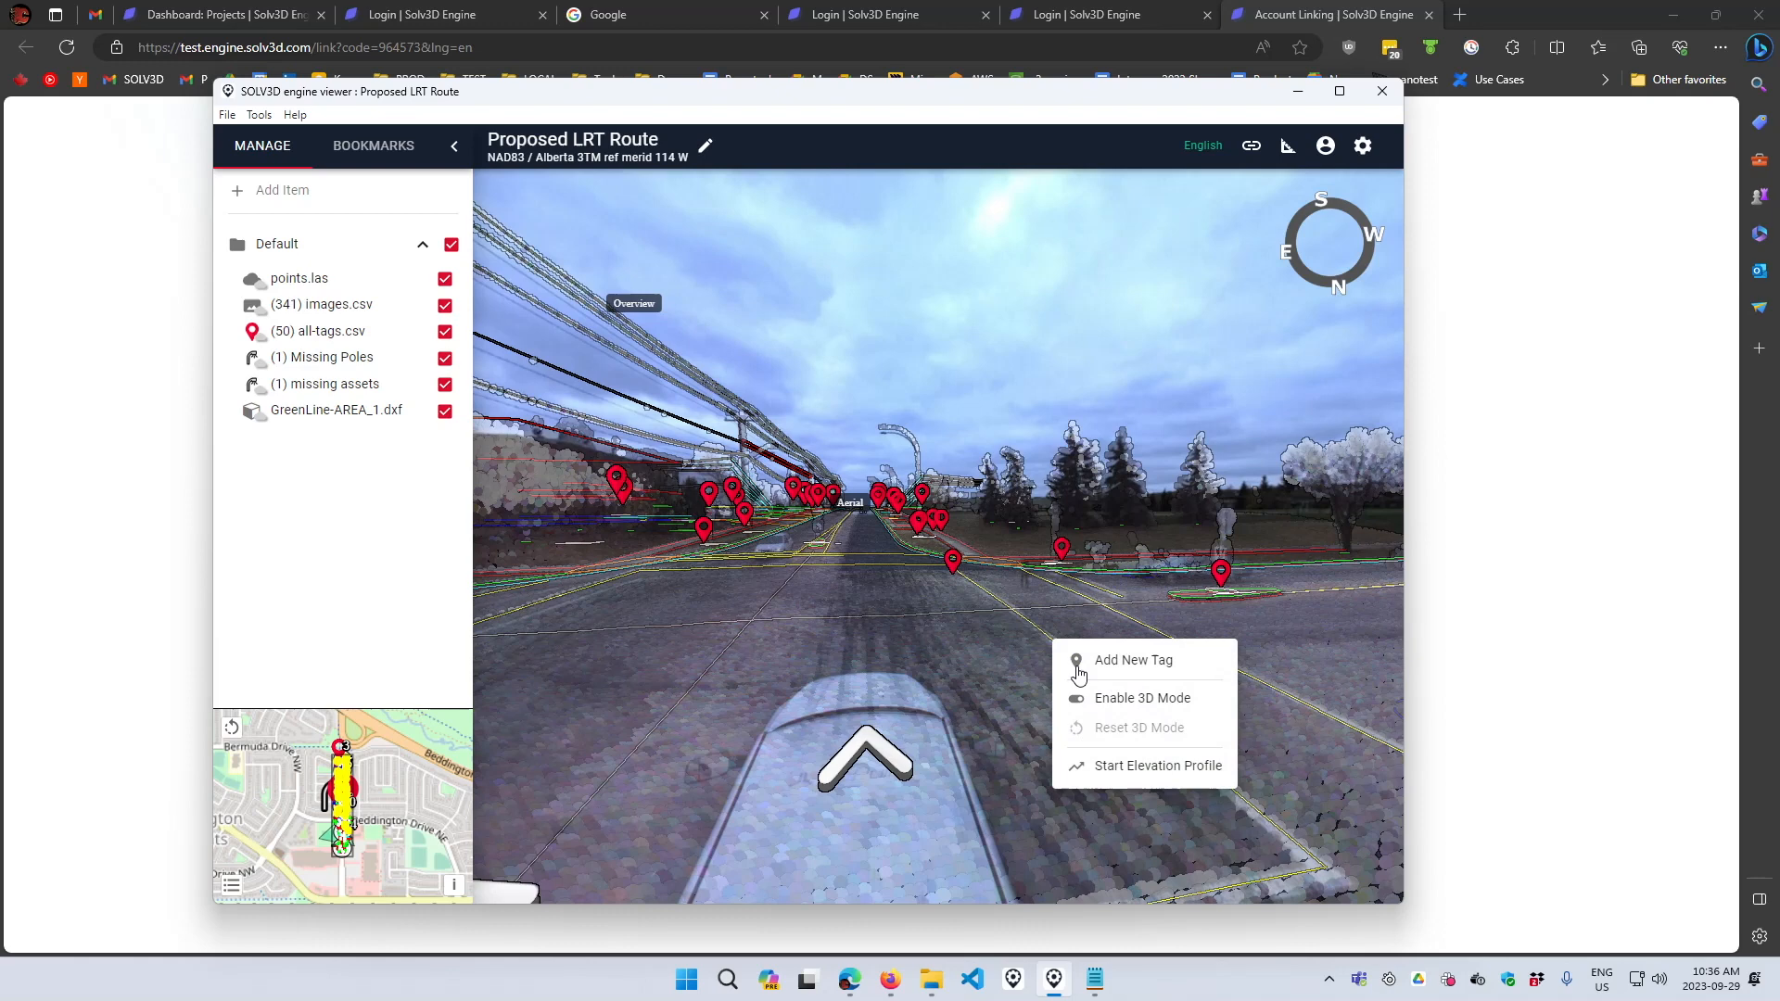
pyautogui.click(1091, 619)
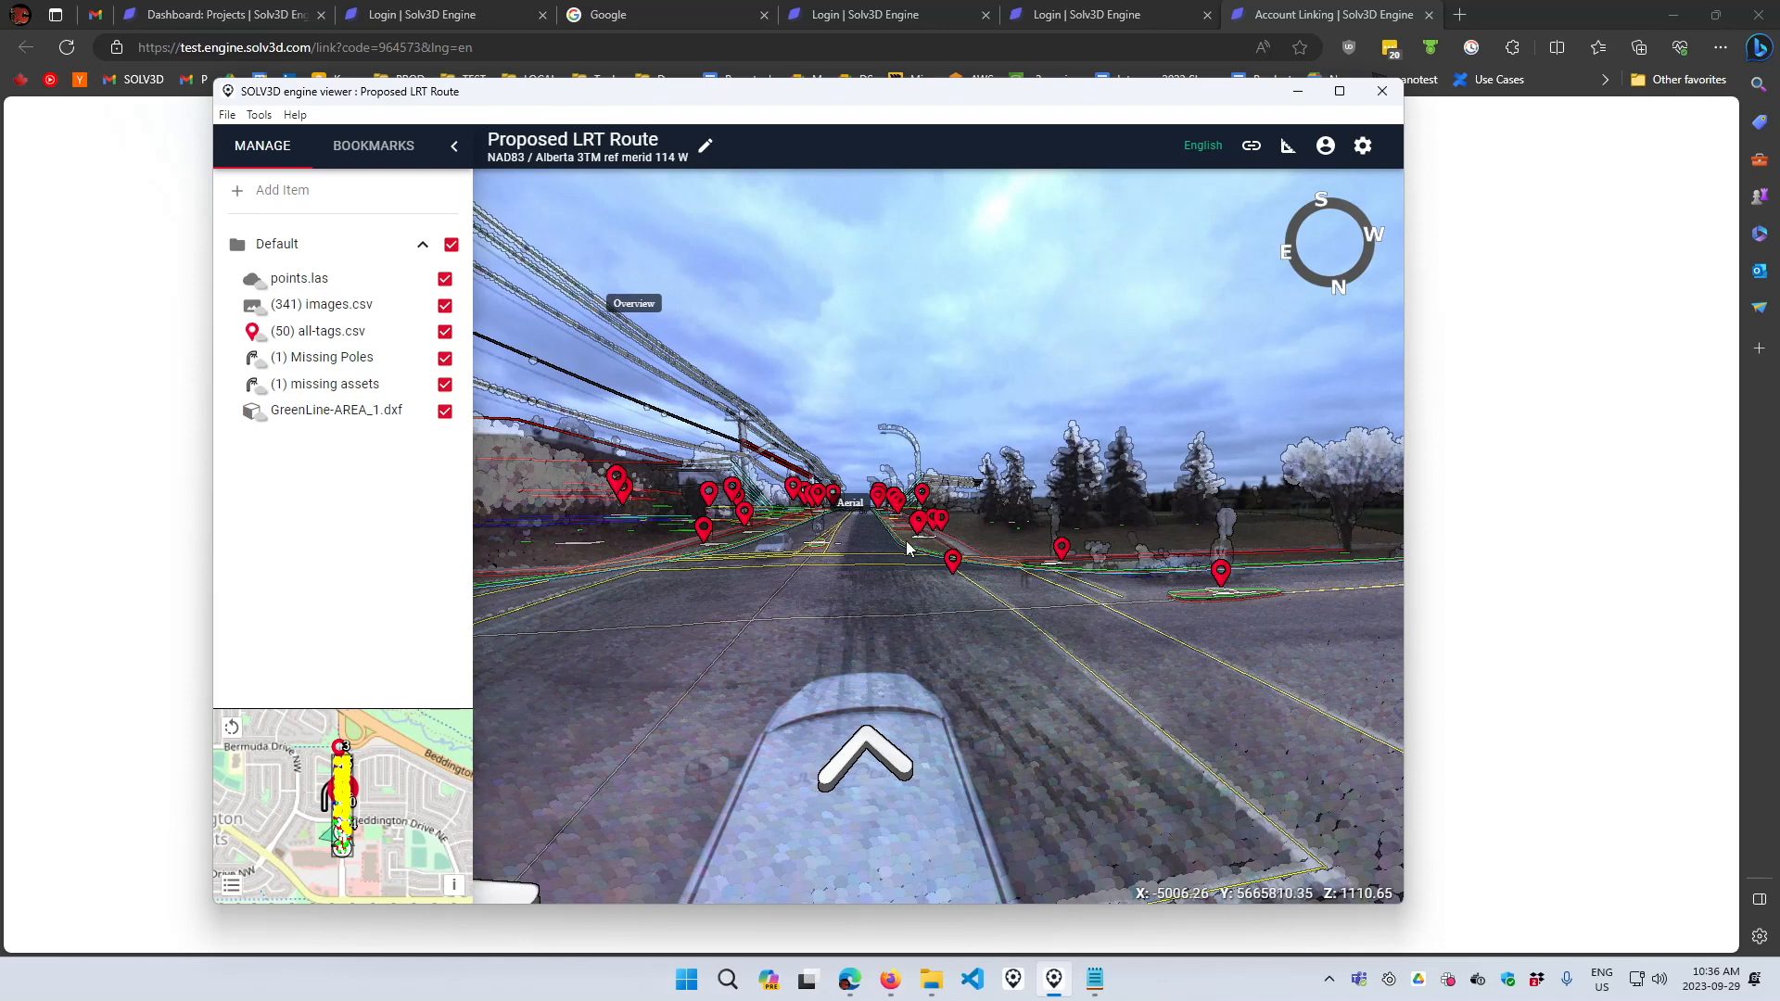
# - Create a new project folder named North
pyautogui.click(293, 192)
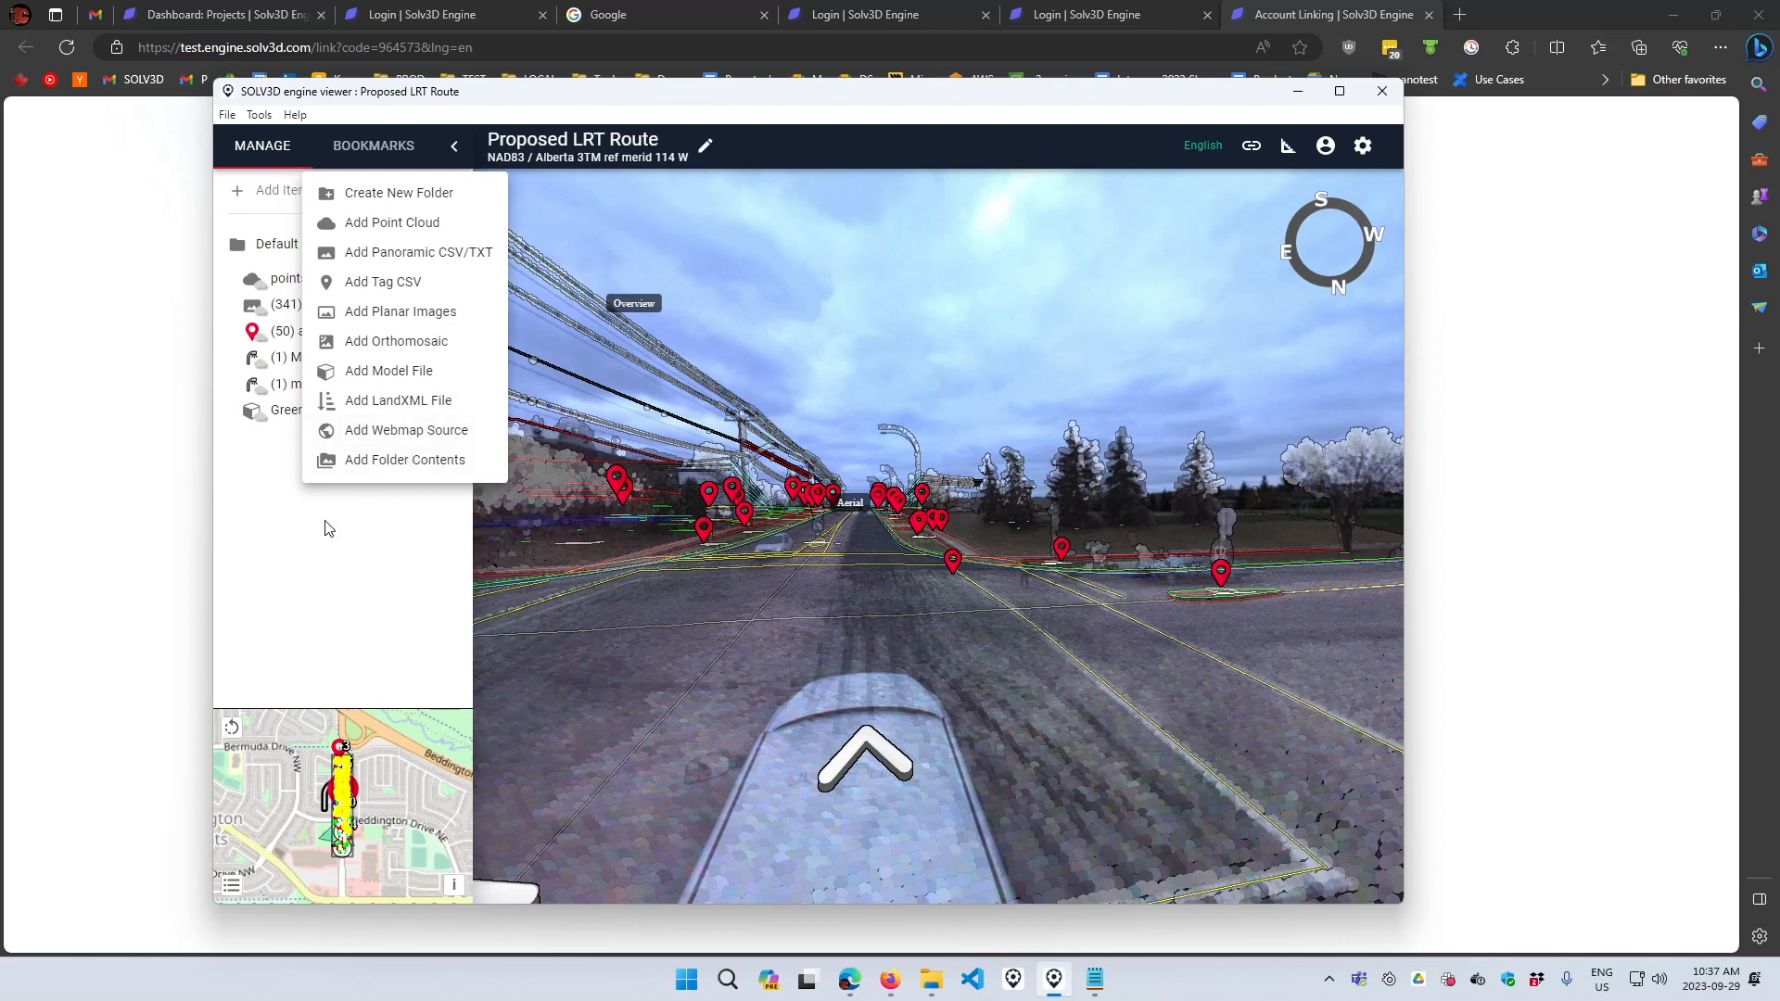
pyautogui.click(370, 197)
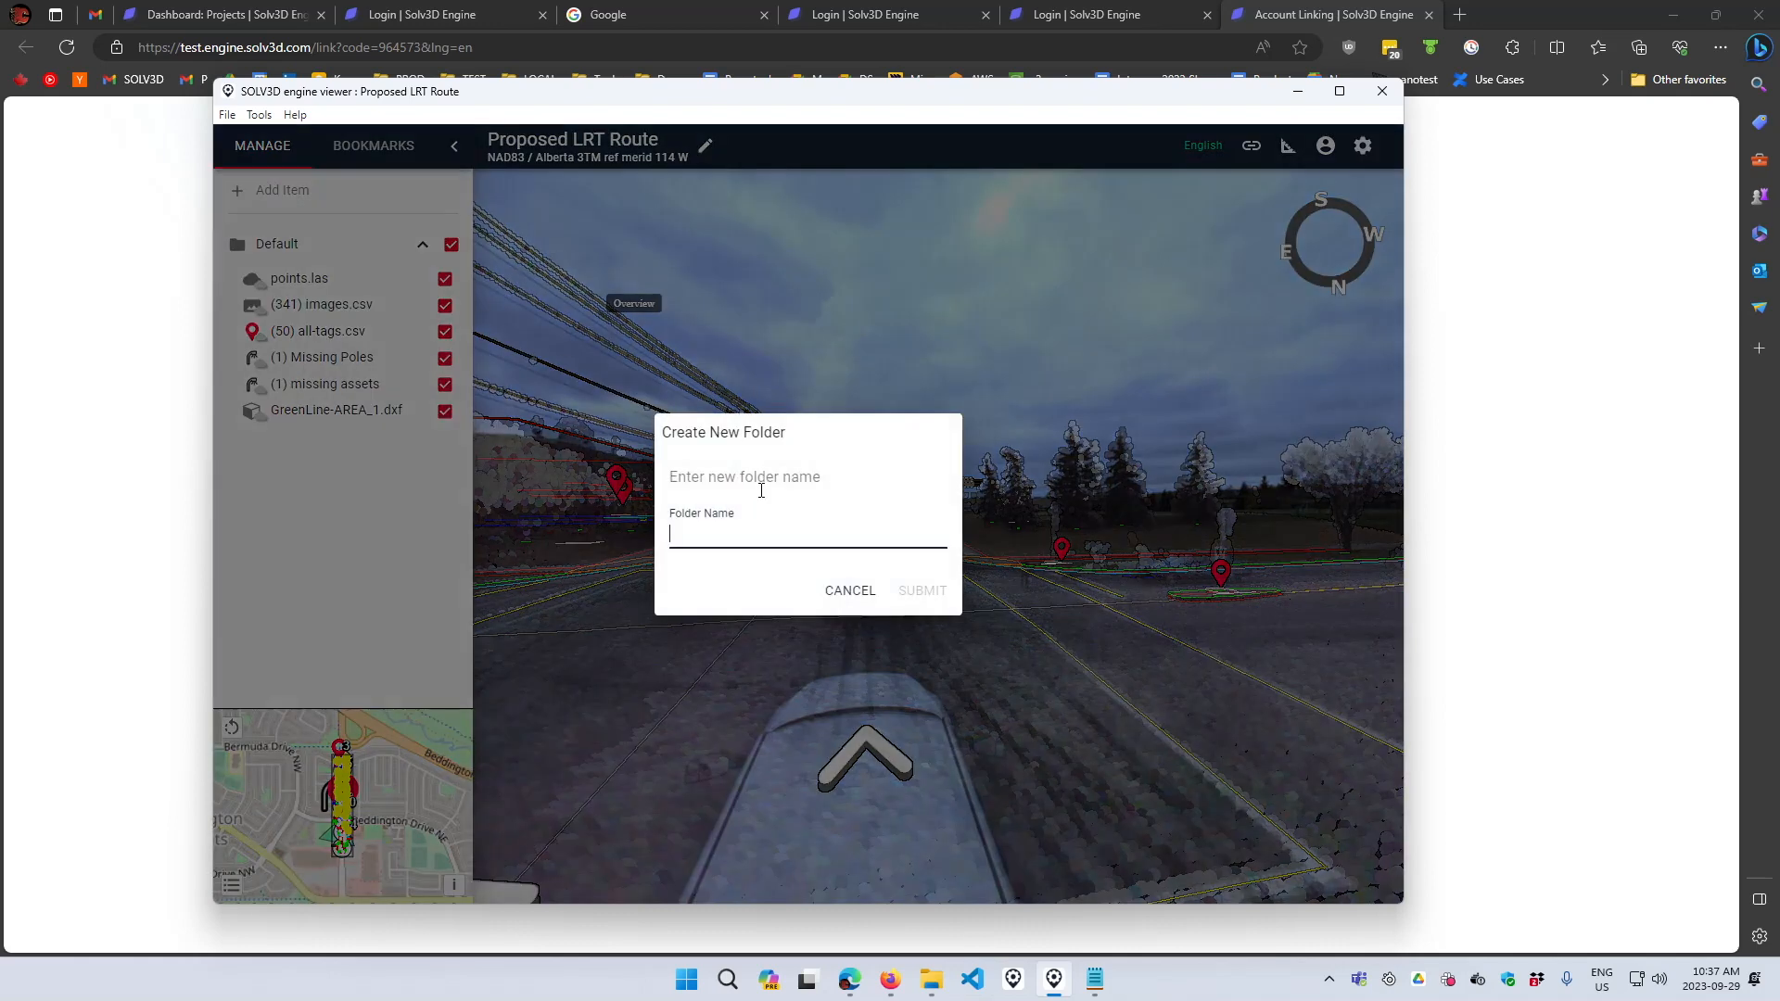
pyautogui.write('North')
pyautogui.click(918, 590)
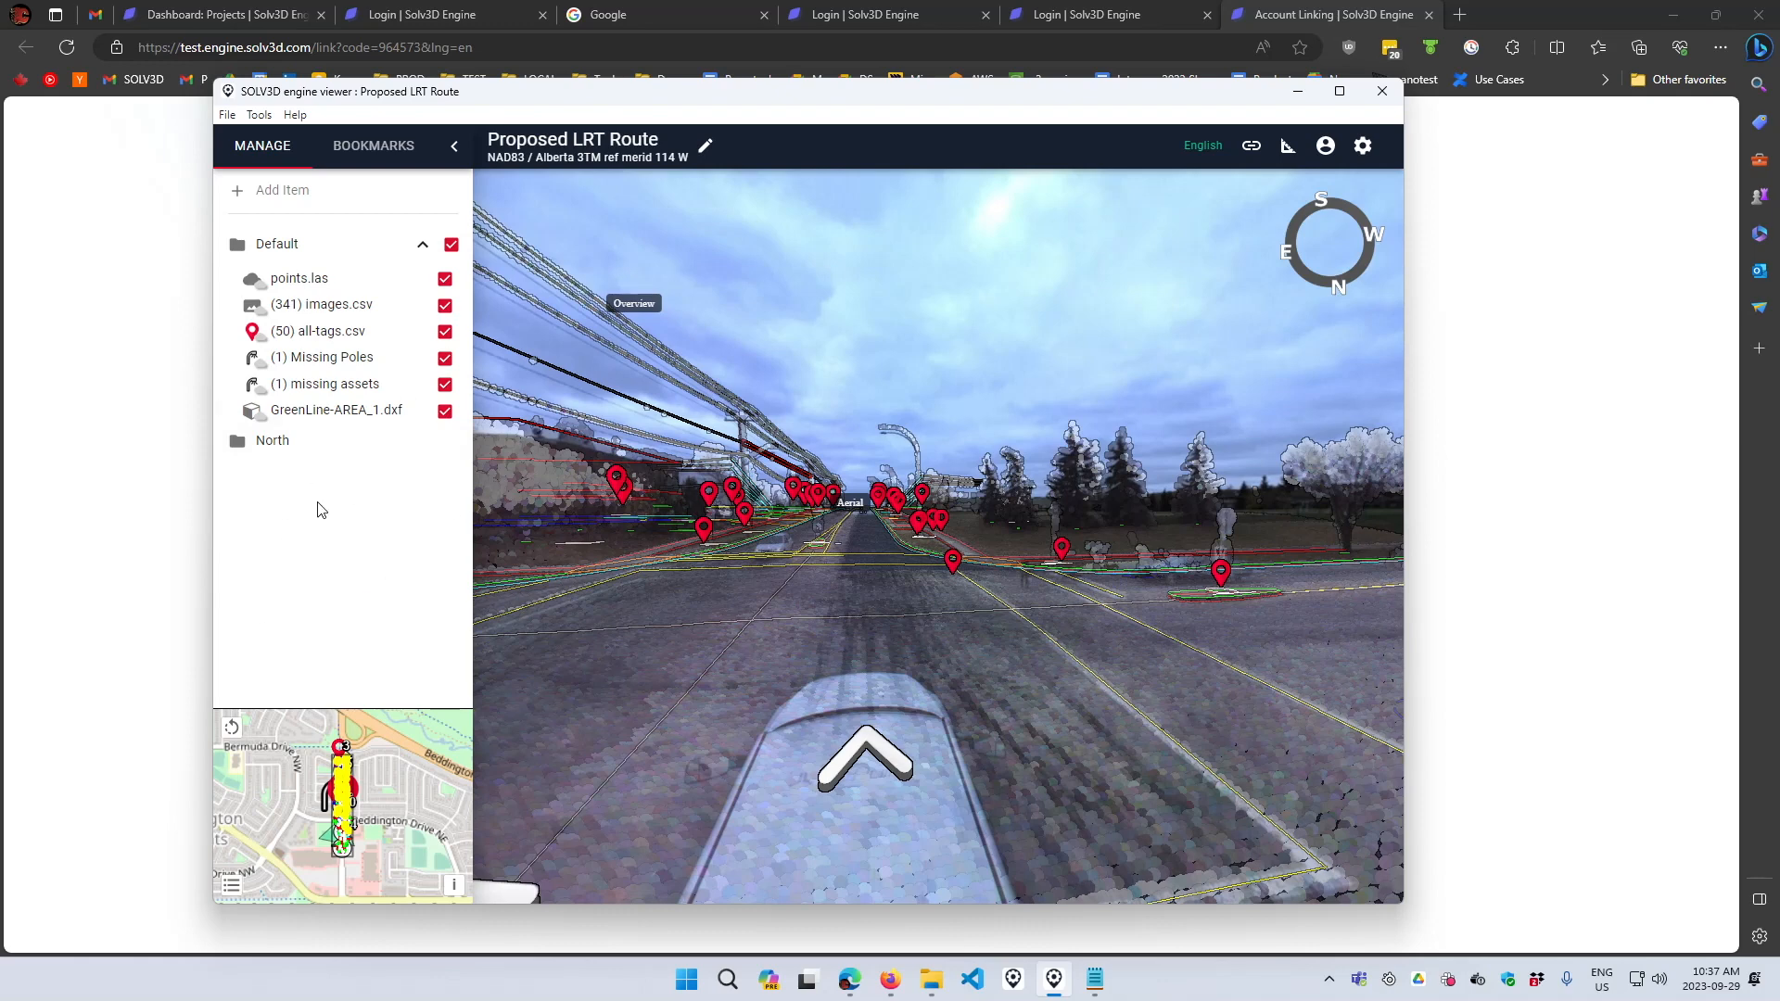
# - Rename the North folder to 2023-09-29
pyautogui.rightClick(268, 443)
pyautogui.moveTo(339, 458)
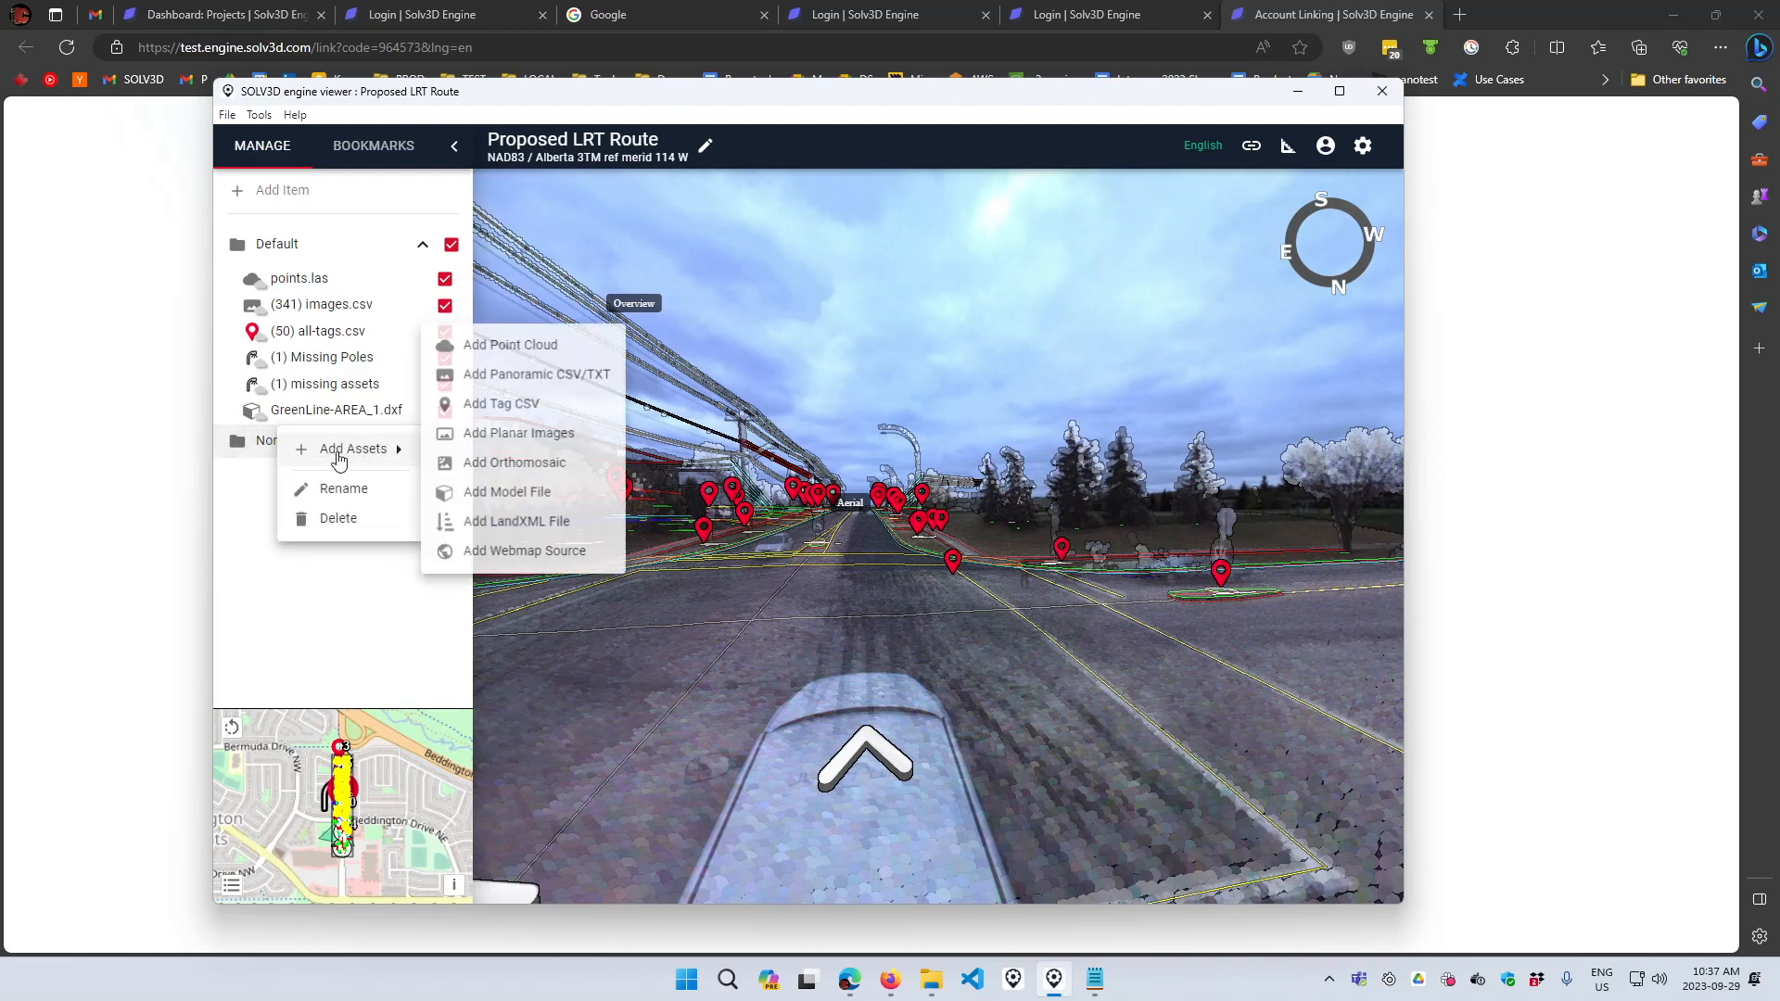
pyautogui.click(352, 489)
pyautogui.hotkey('ctrl', 'a')
pyautogui.write('2023-')
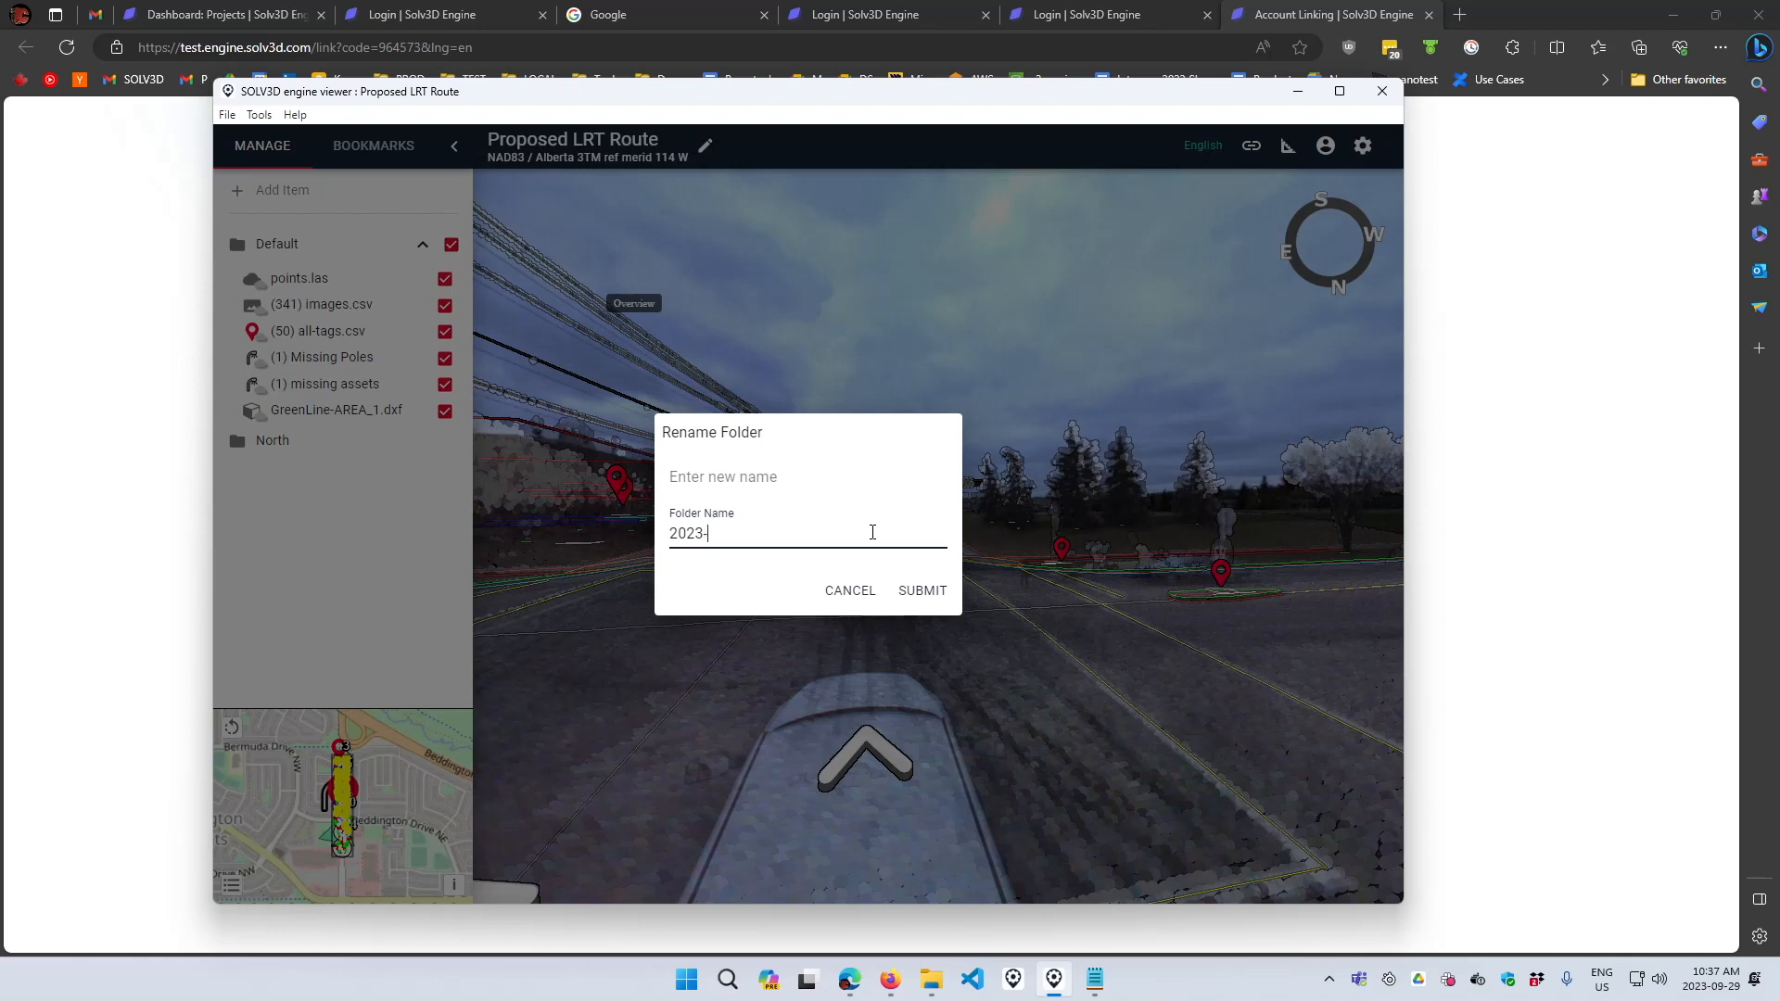
pyautogui.write('09-29')
pyautogui.click(917, 595)
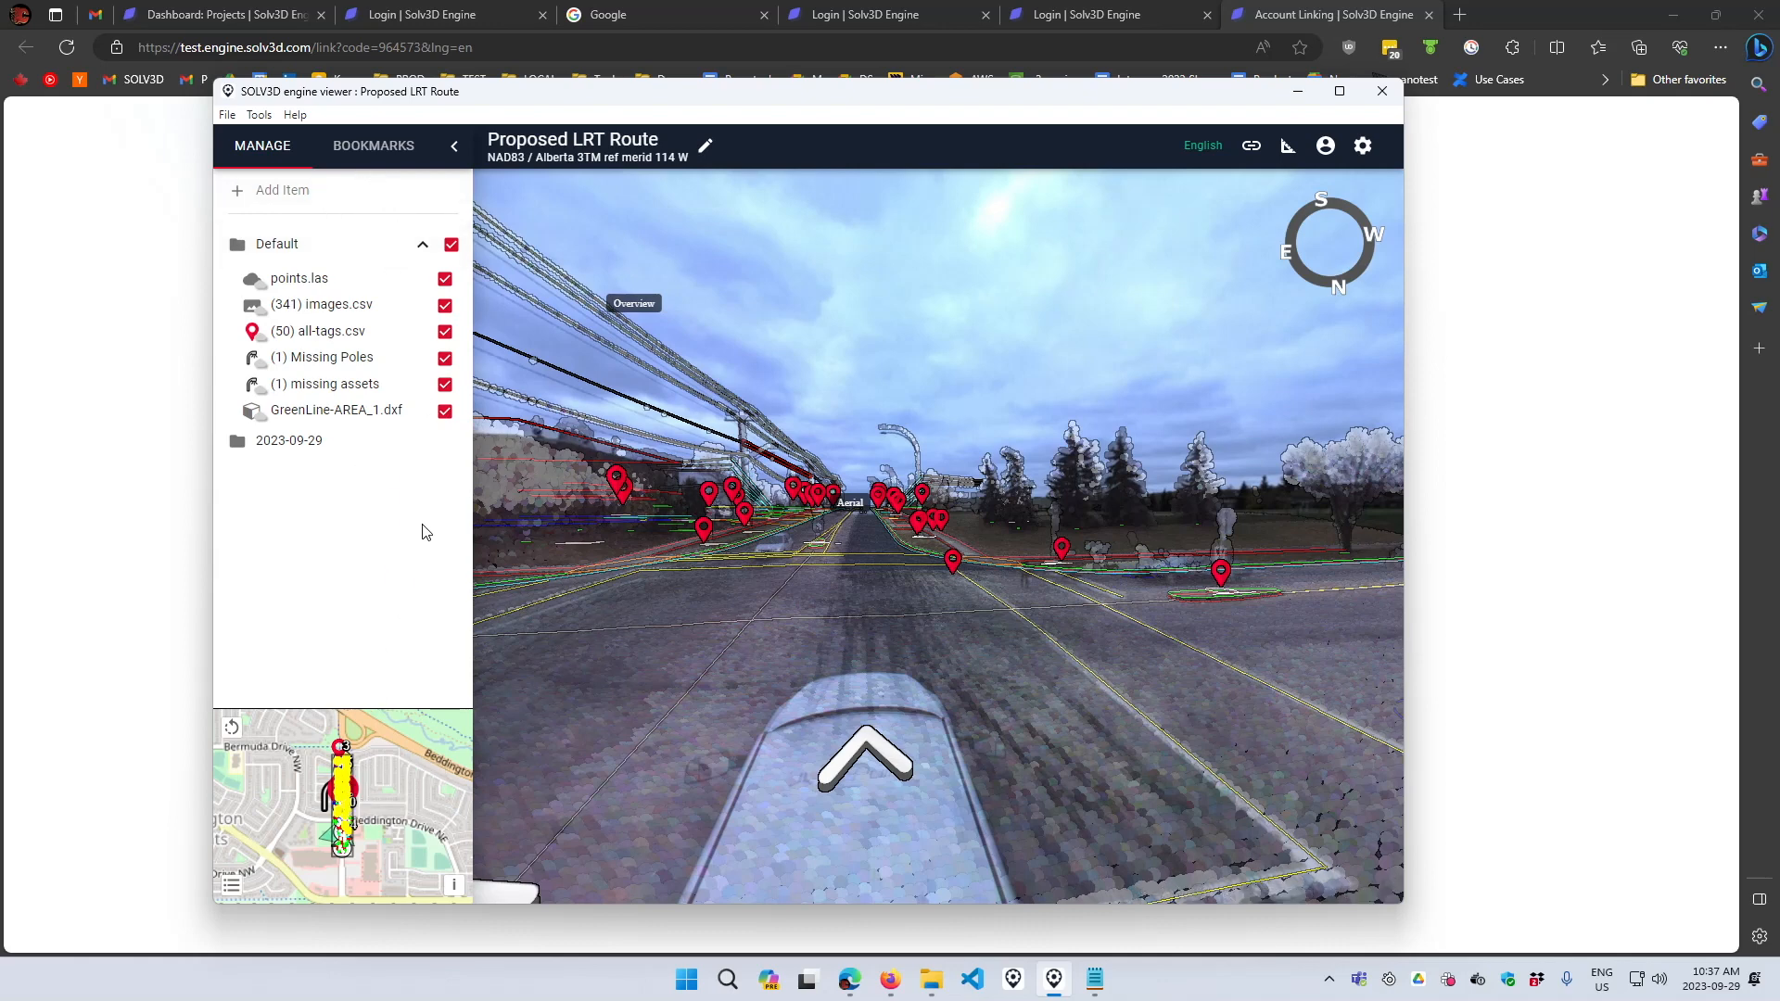
# - Close in on the roadside sign and set the point cloud color type to Classification with point scale 0.5
pyautogui.click(362, 146)
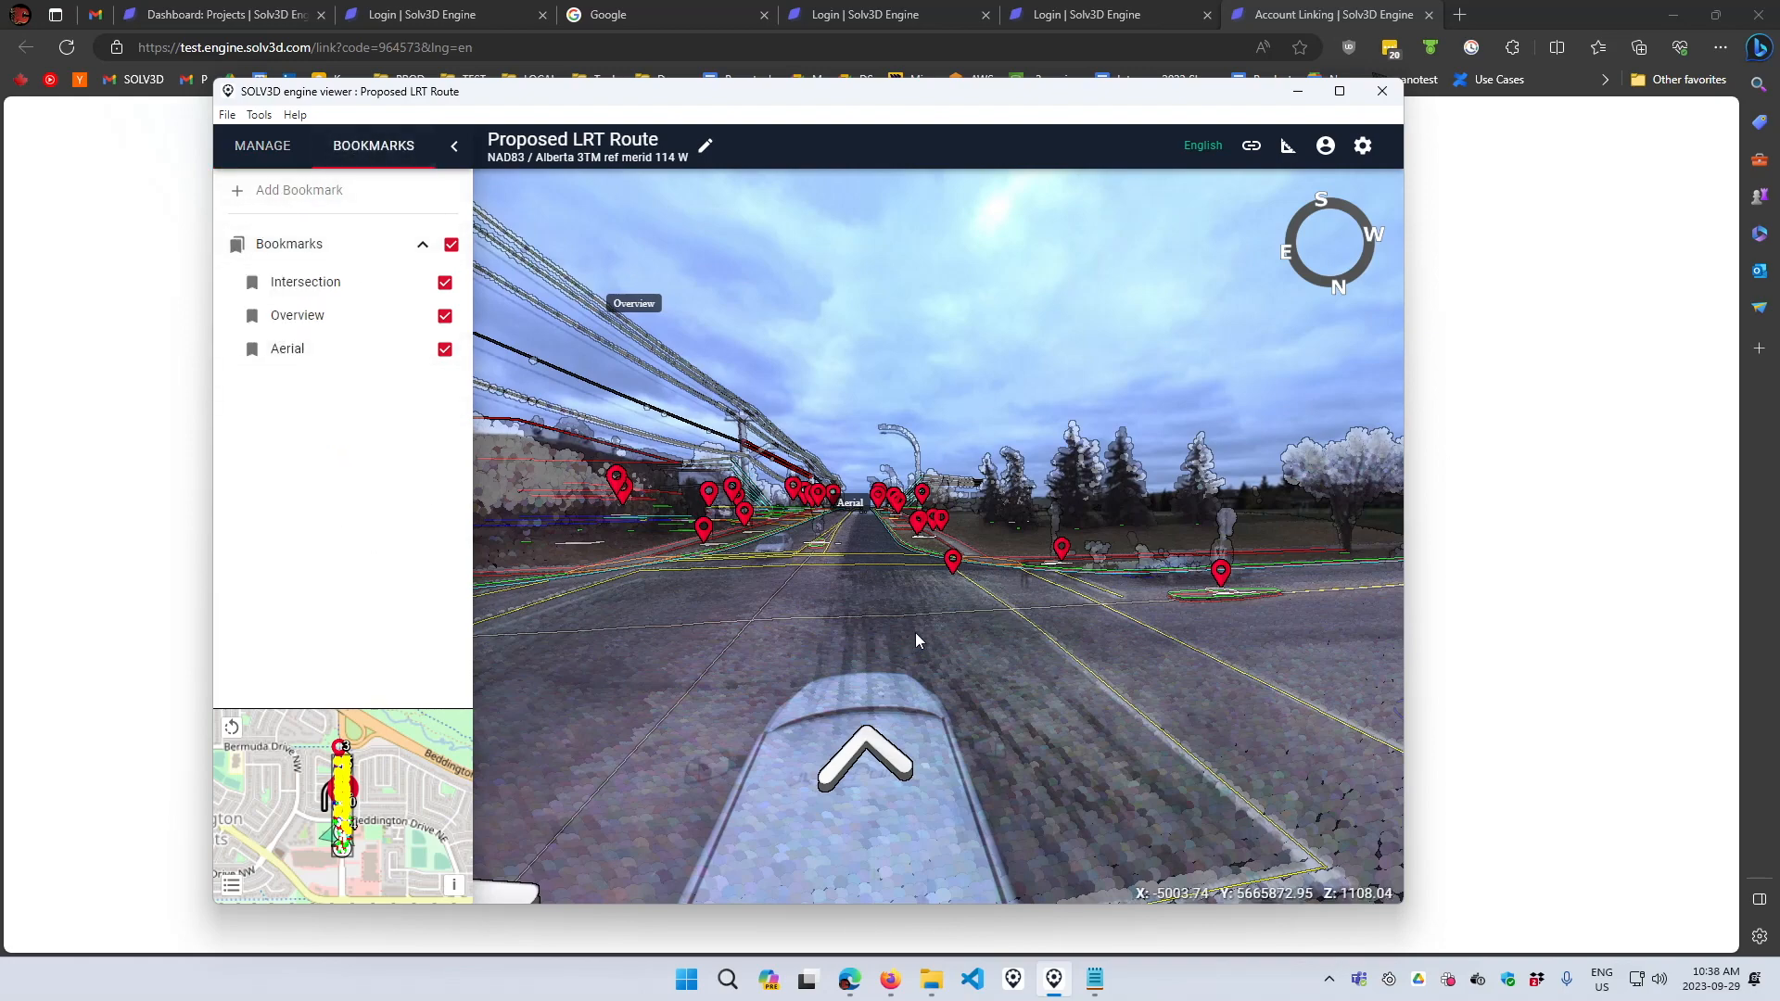
pyautogui.moveTo(665, 639); pyautogui.dragTo(827, 560)
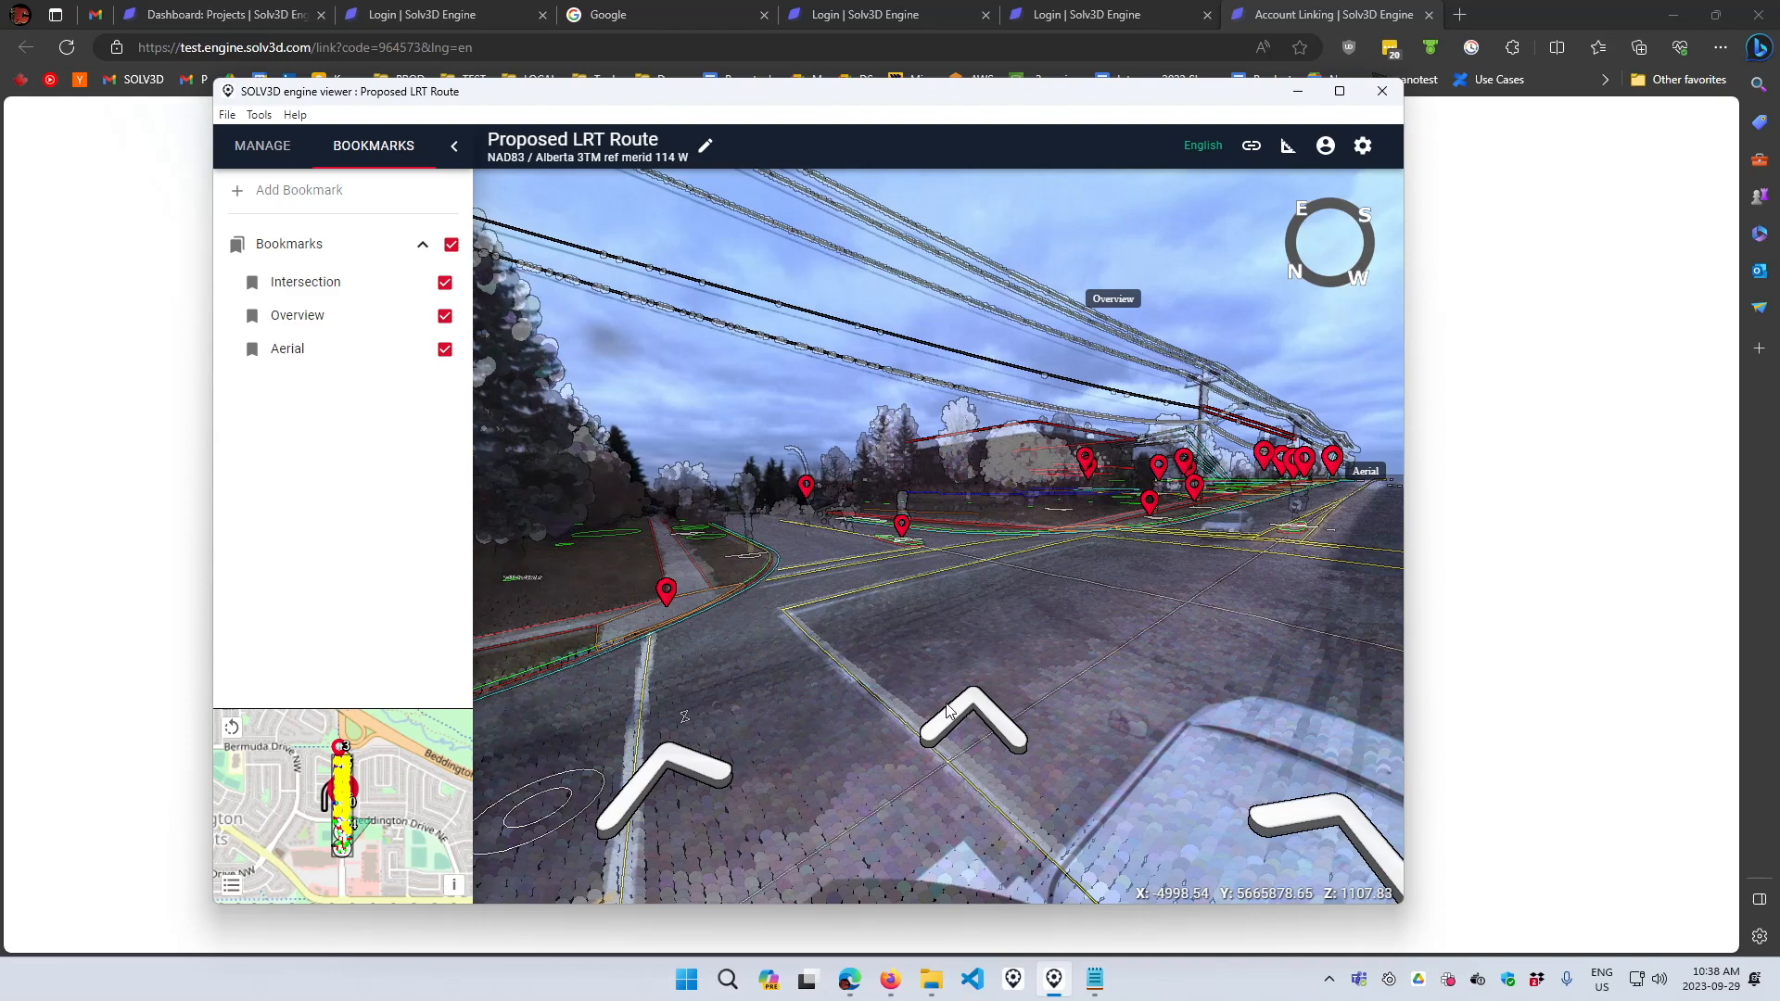
pyautogui.click(947, 704)
pyautogui.moveTo(873, 631); pyautogui.dragTo(945, 640)
pyautogui.scroll(6, 1060, 655)
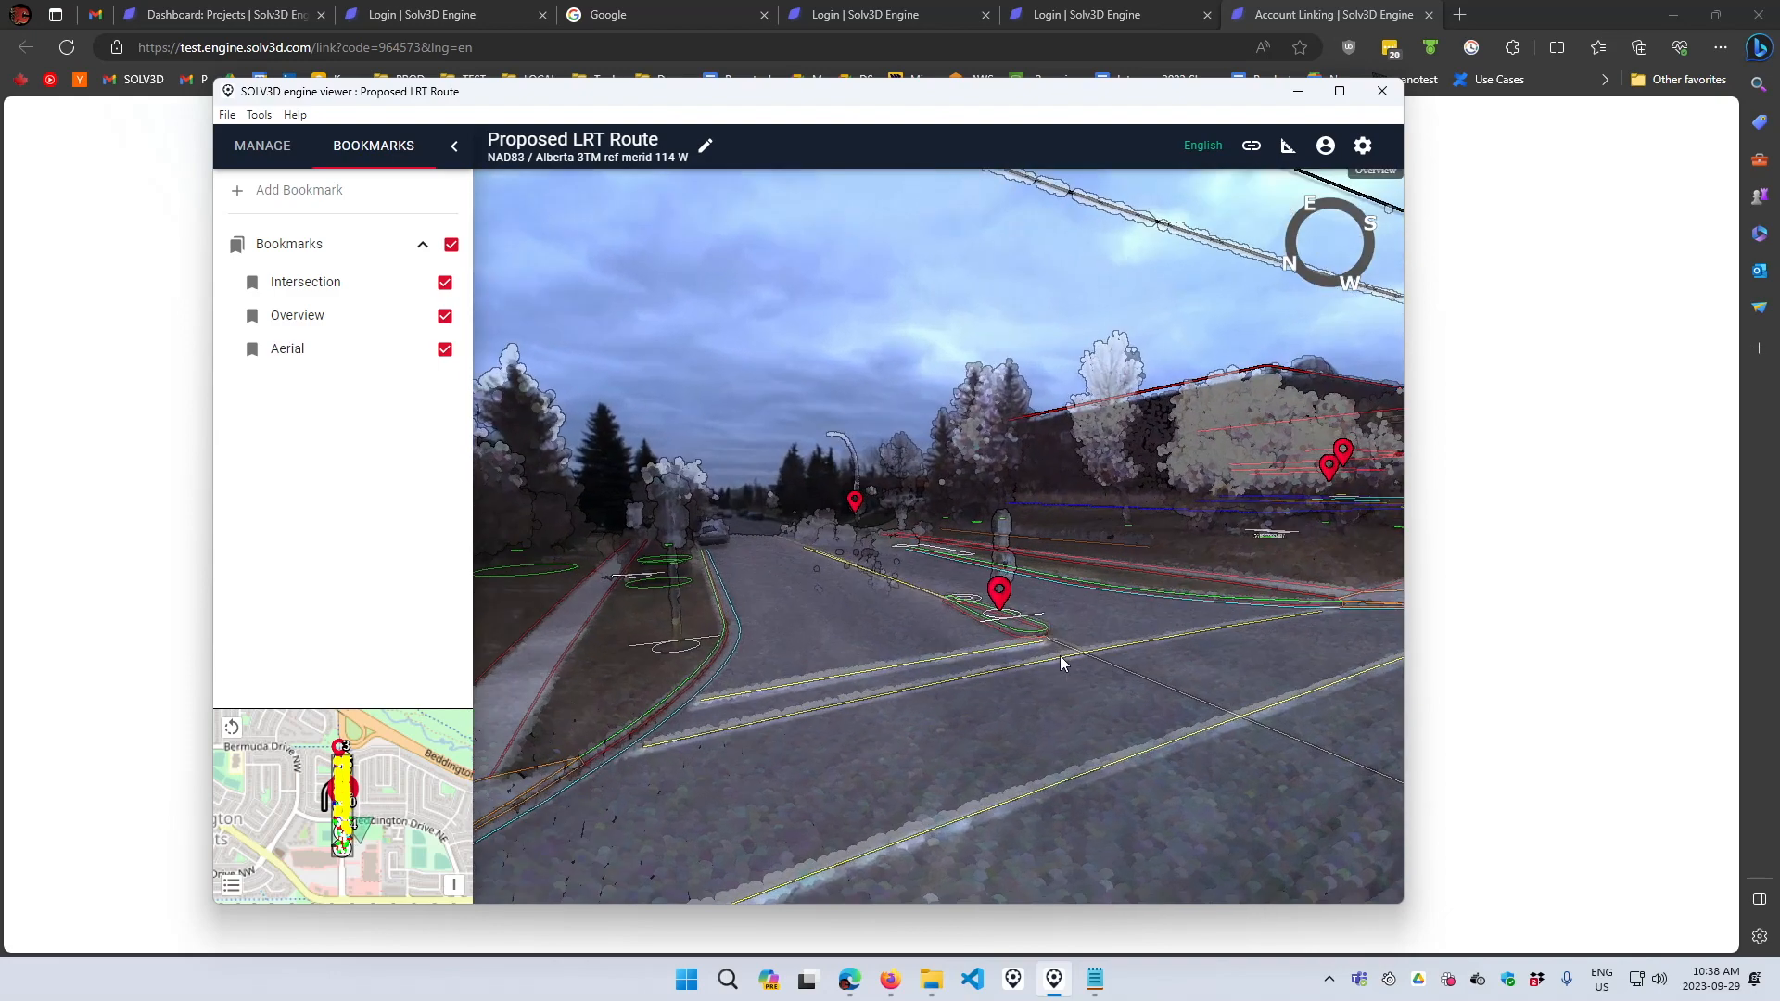
pyautogui.click(1363, 145)
pyautogui.moveTo(1251, 459)
pyautogui.mouseDown()
pyautogui.moveTo(1215, 454)
pyautogui.moveTo(1268, 454)
pyautogui.mouseUp()
pyautogui.click(1199, 313)
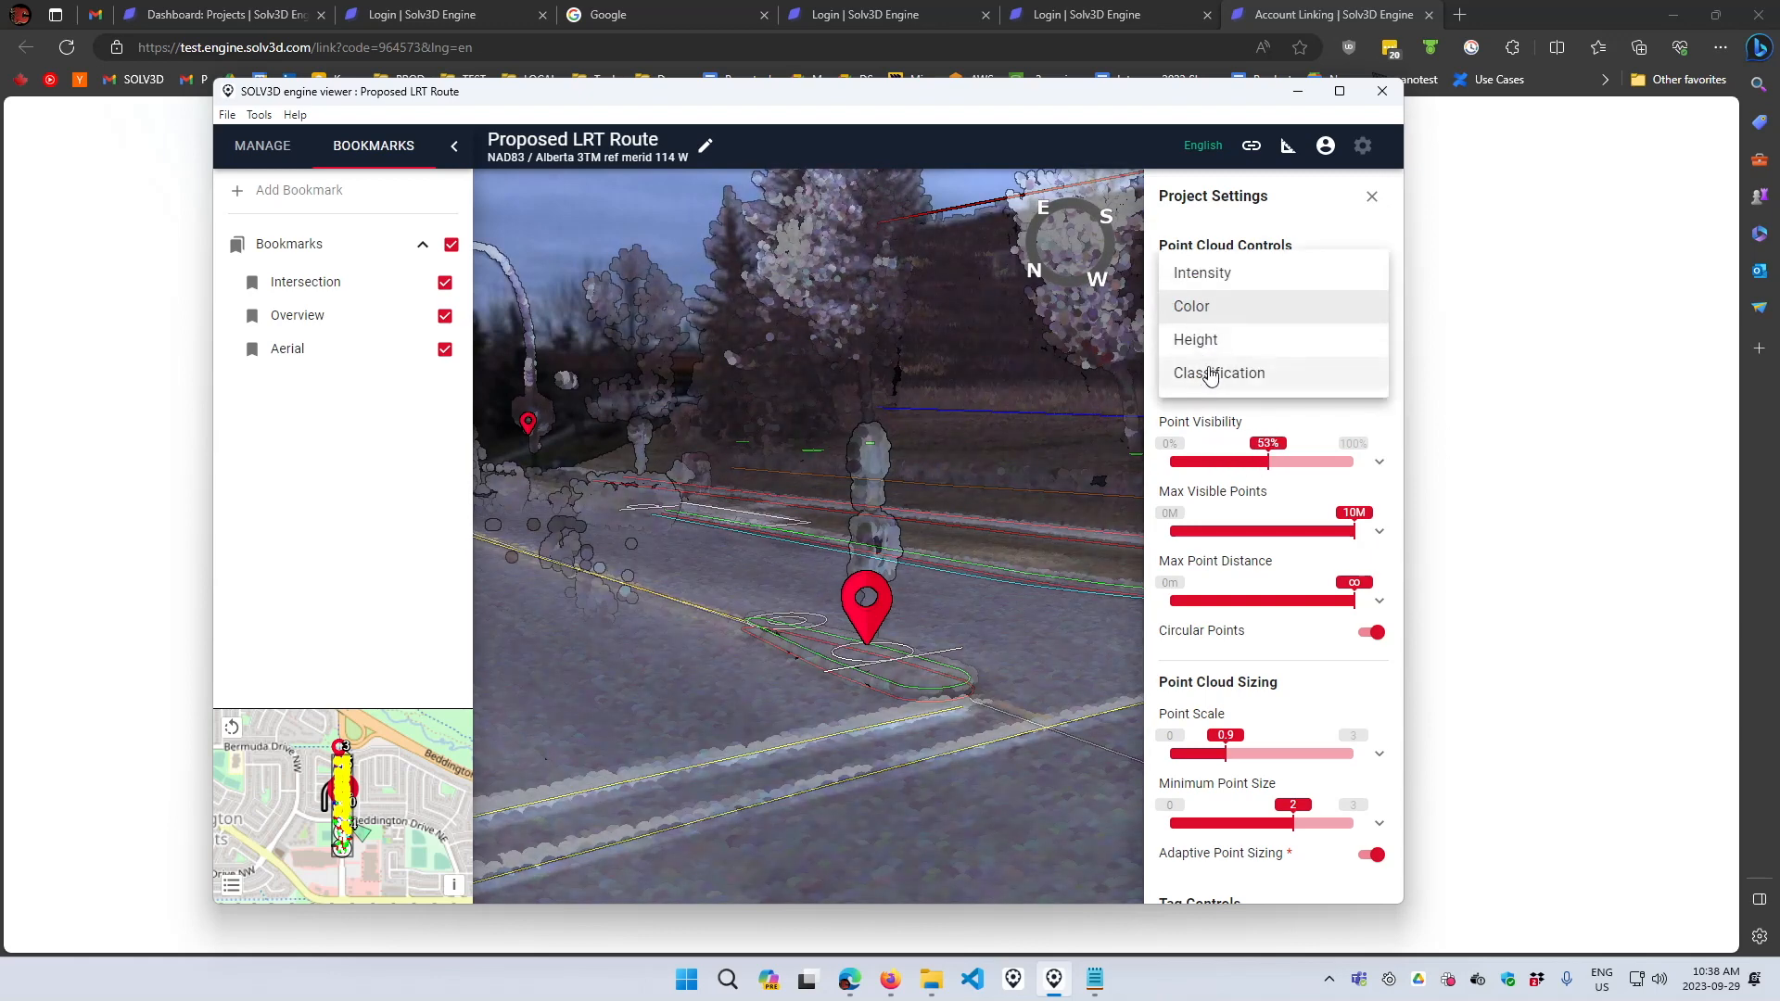
pyautogui.click(1210, 369)
pyautogui.moveTo(1226, 754); pyautogui.dragTo(1202, 753)
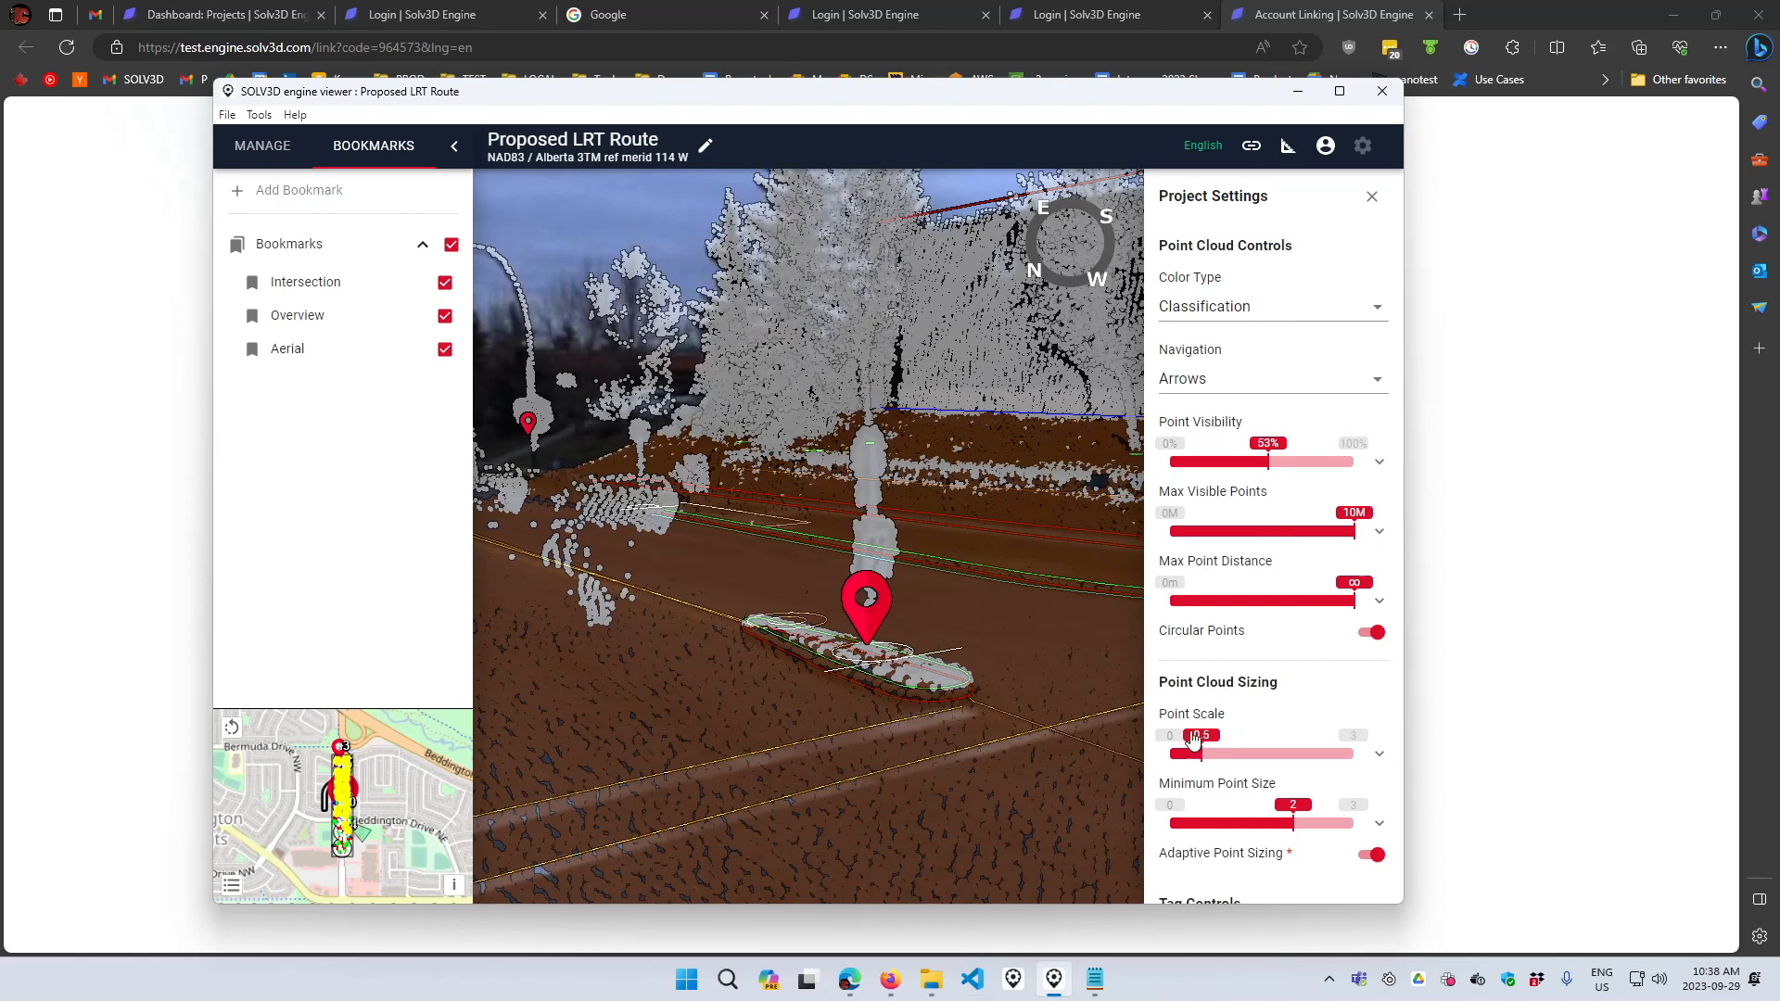
# - Add a bookmark named Sign for this view and close the project settings
pyautogui.click(320, 190)
pyautogui.write('Sign')
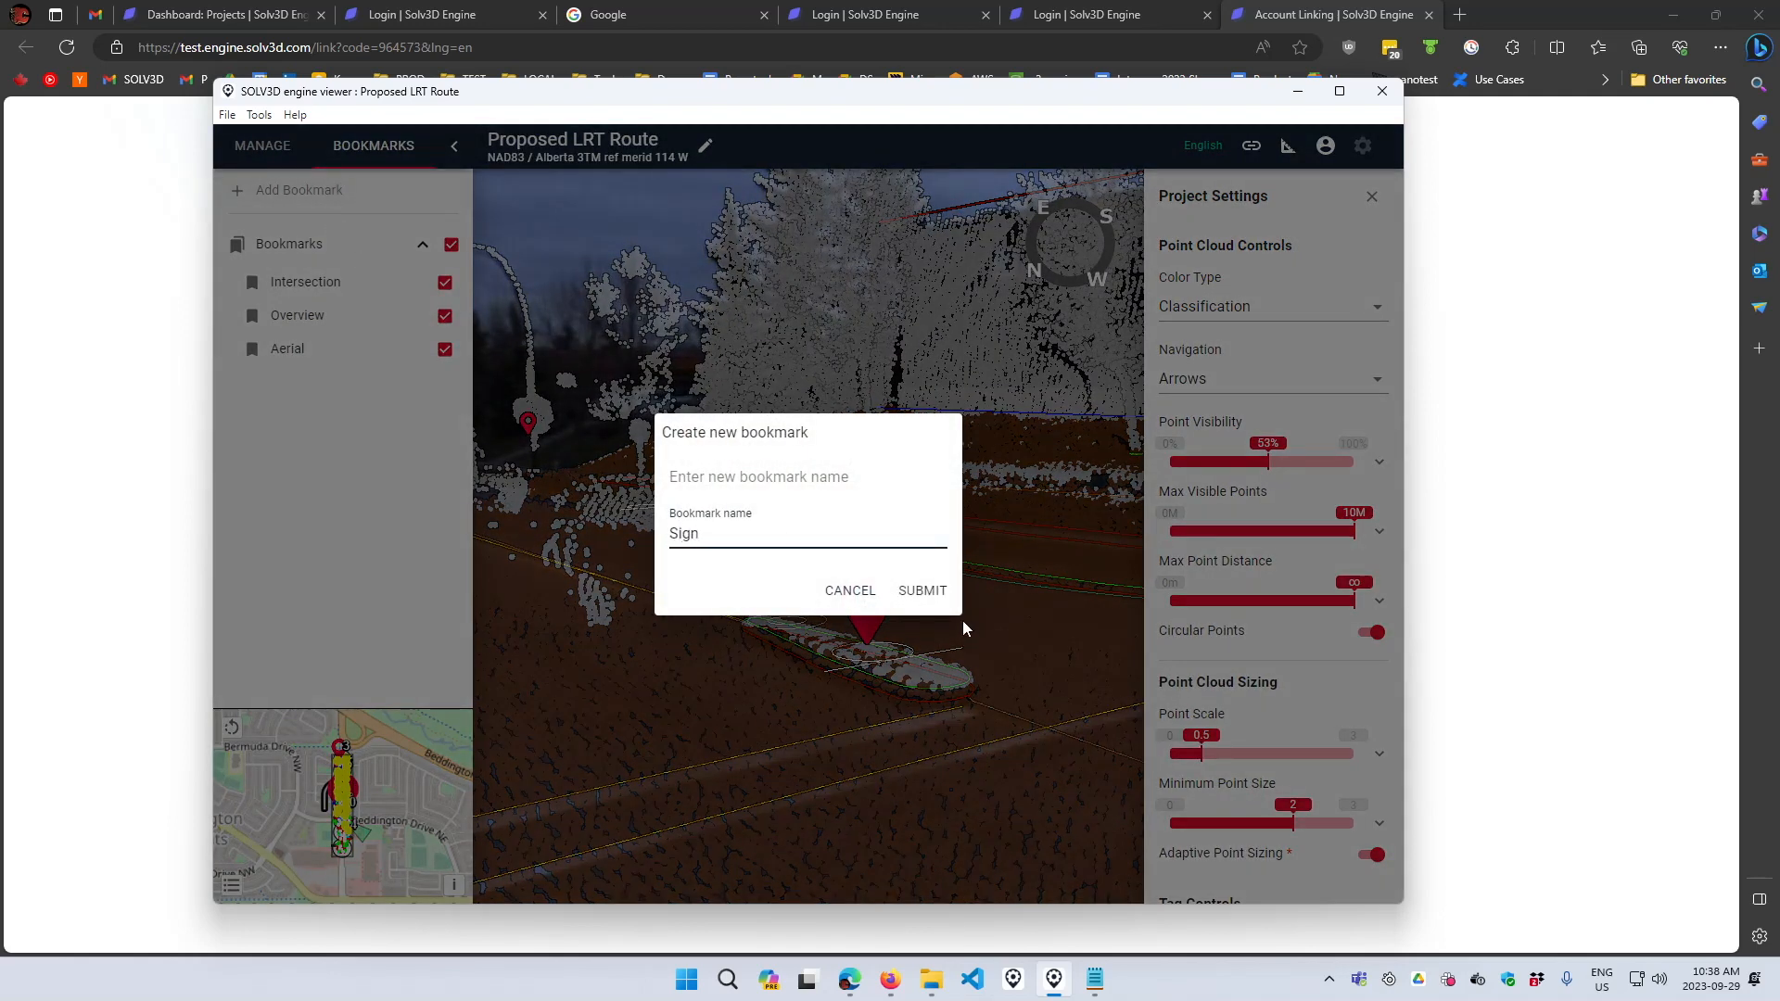
pyautogui.click(923, 591)
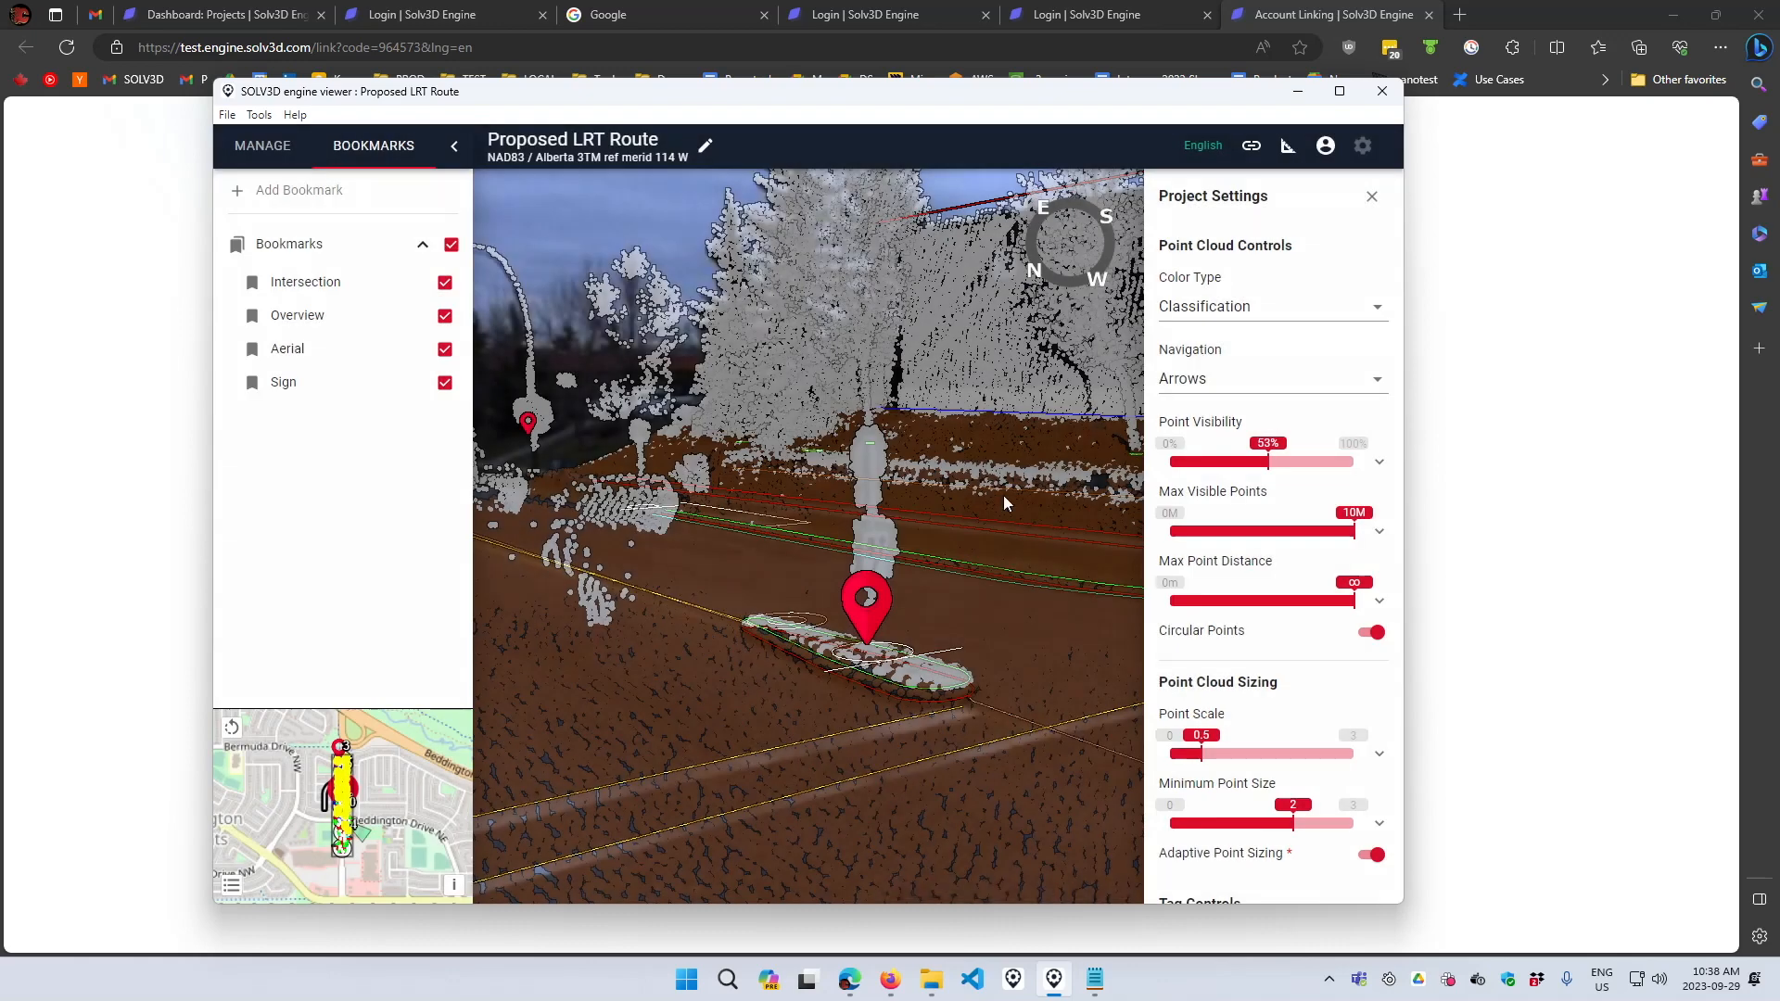
pyautogui.click(1372, 196)
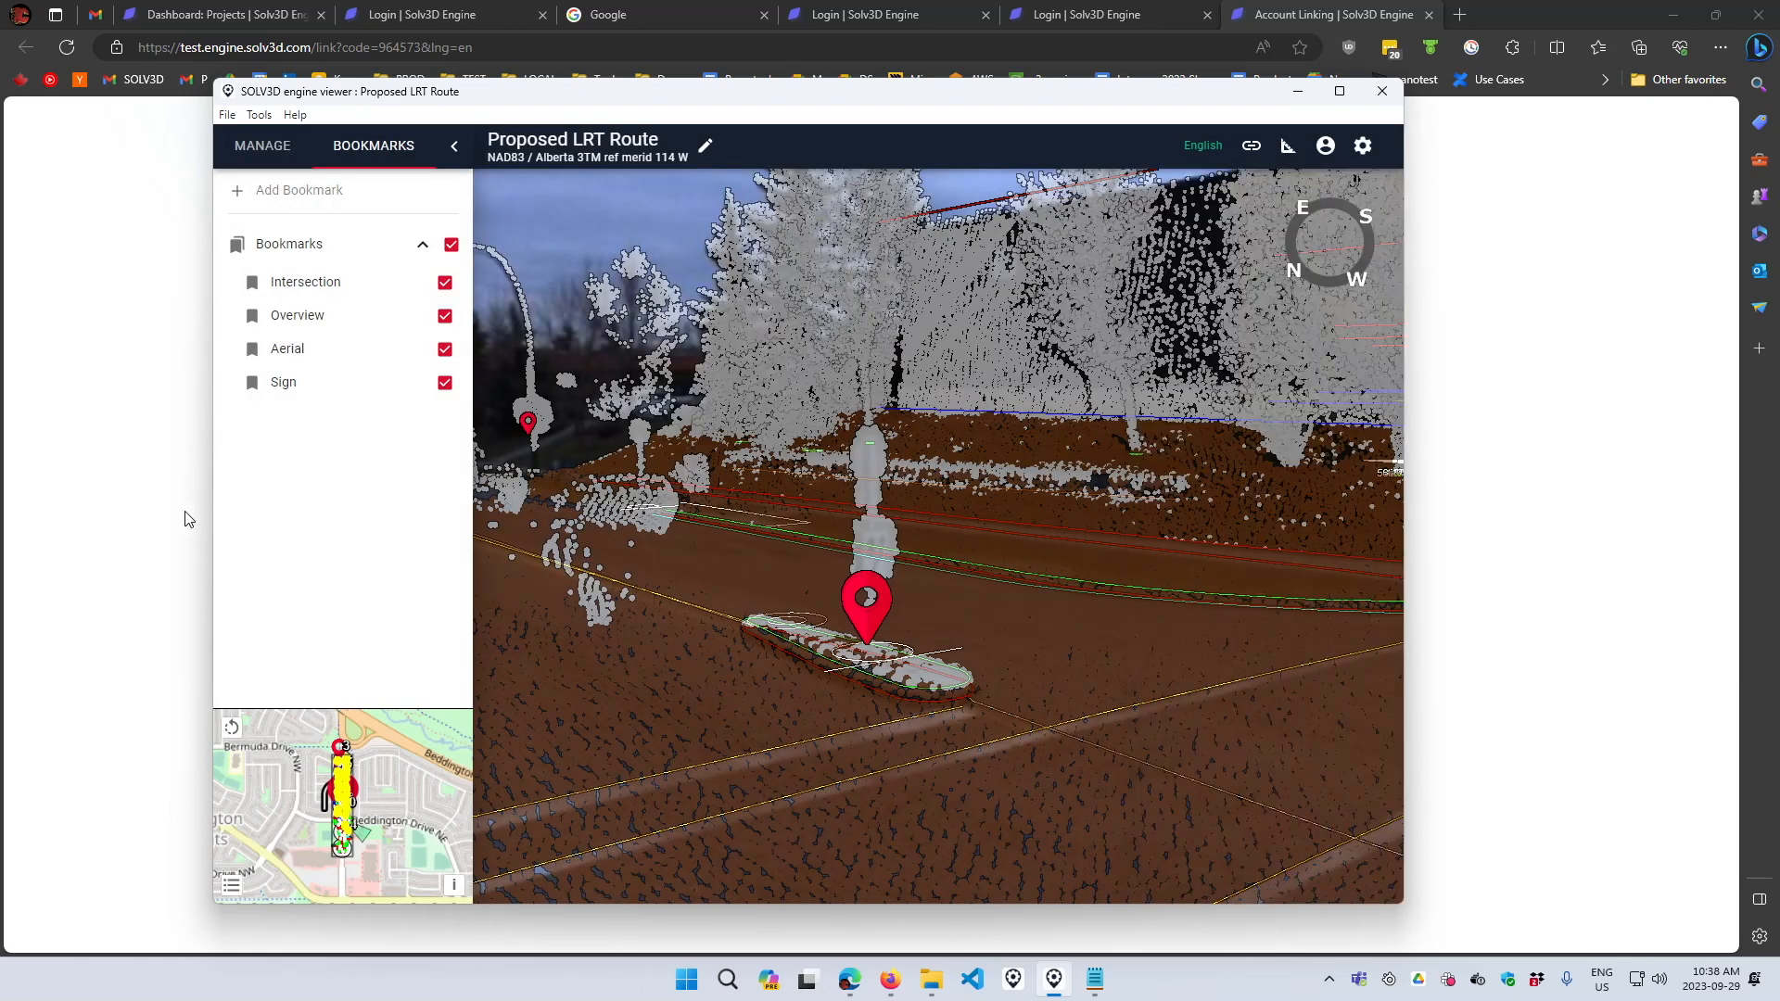
# - Export the project to the cloud, updating the existing Proposed LRT Route project
pyautogui.click(267, 156)
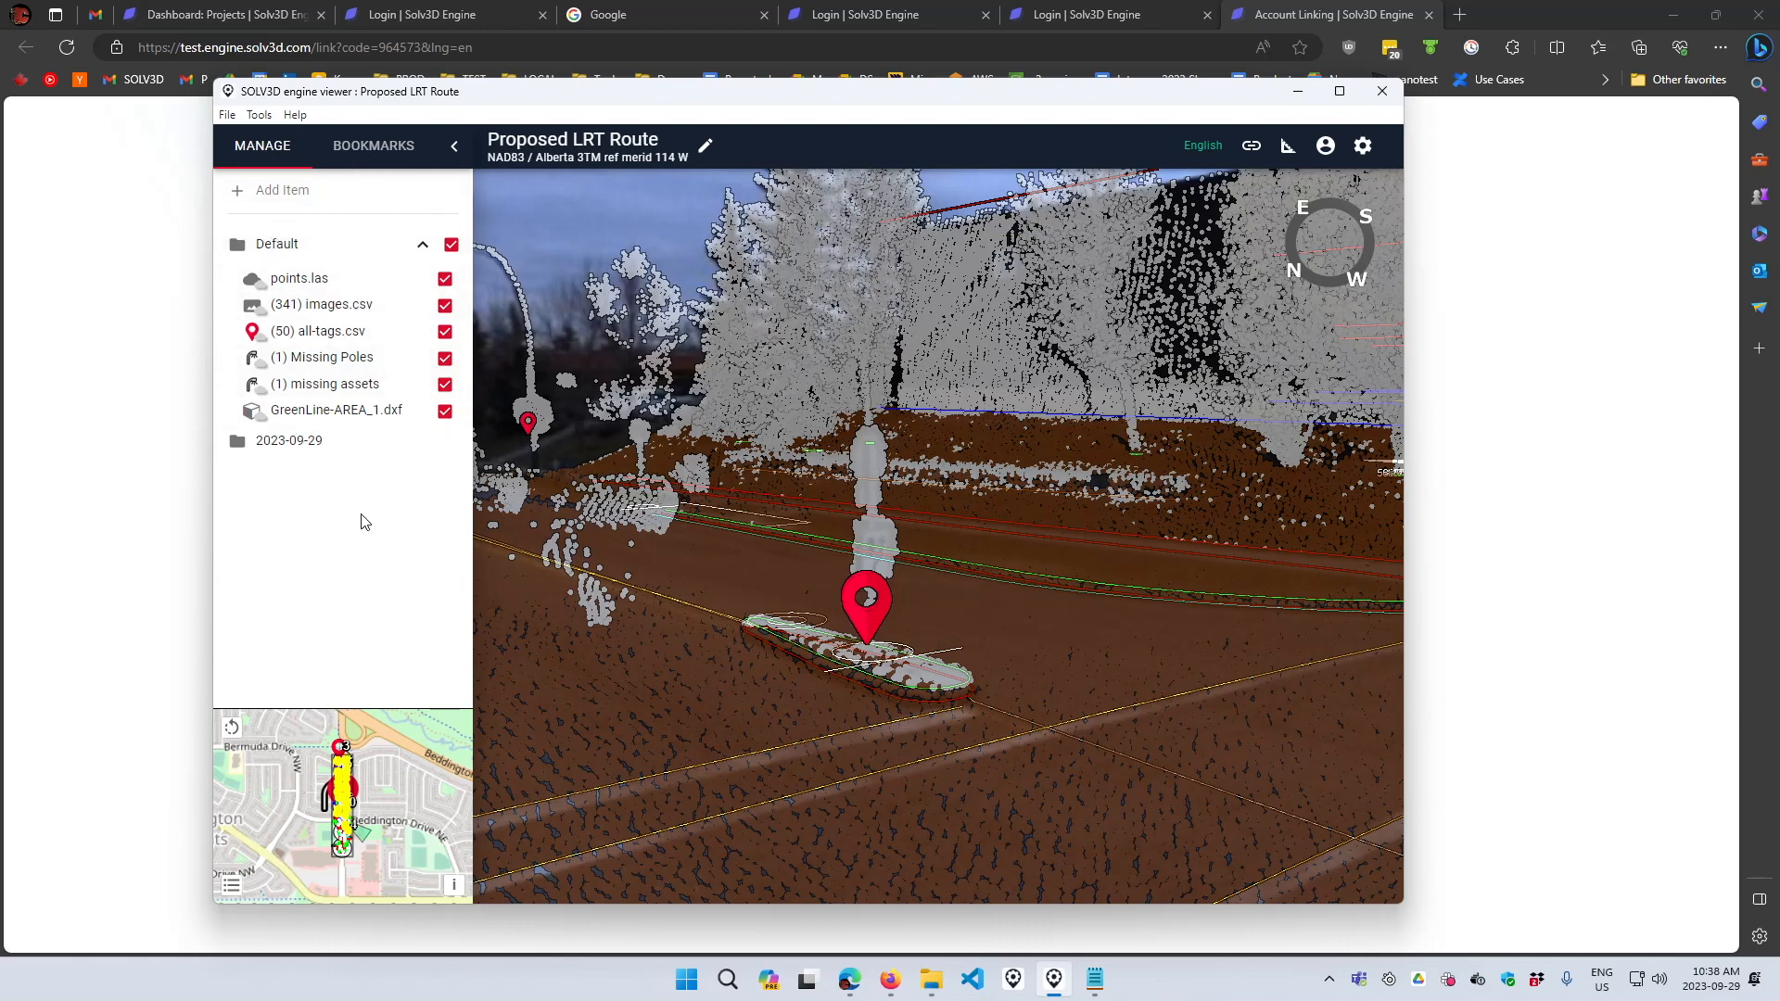
pyautogui.click(264, 119)
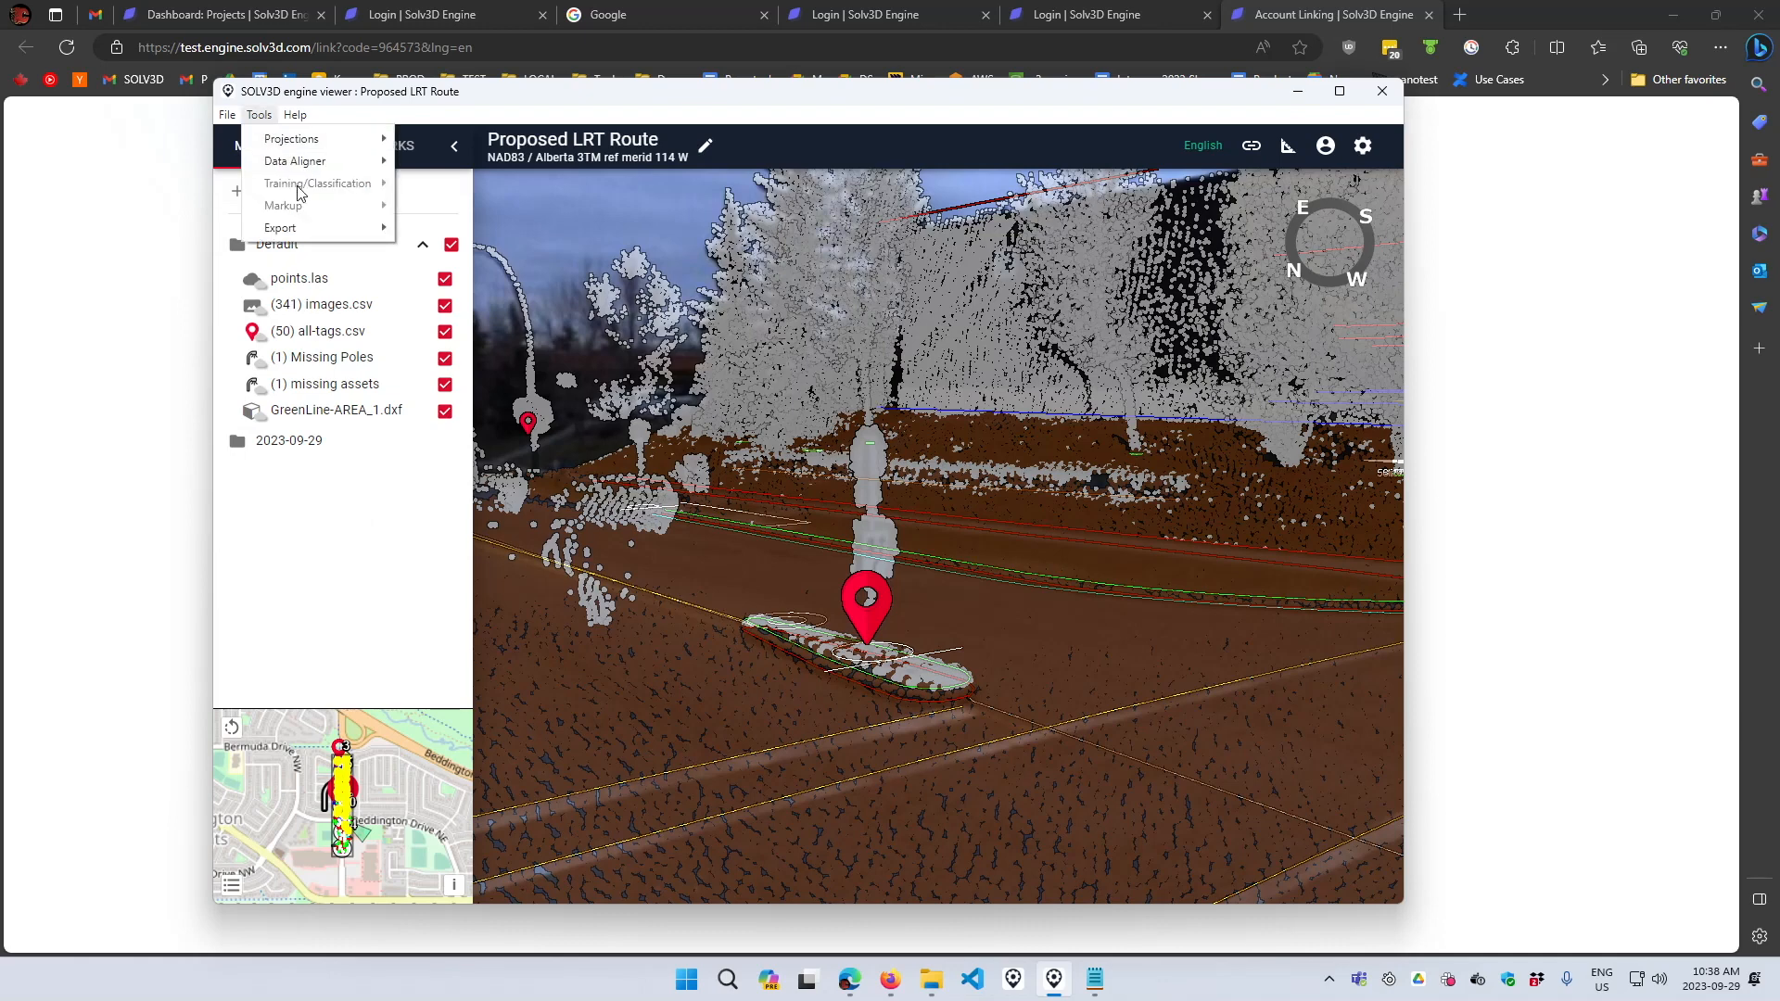
pyautogui.moveTo(315, 233)
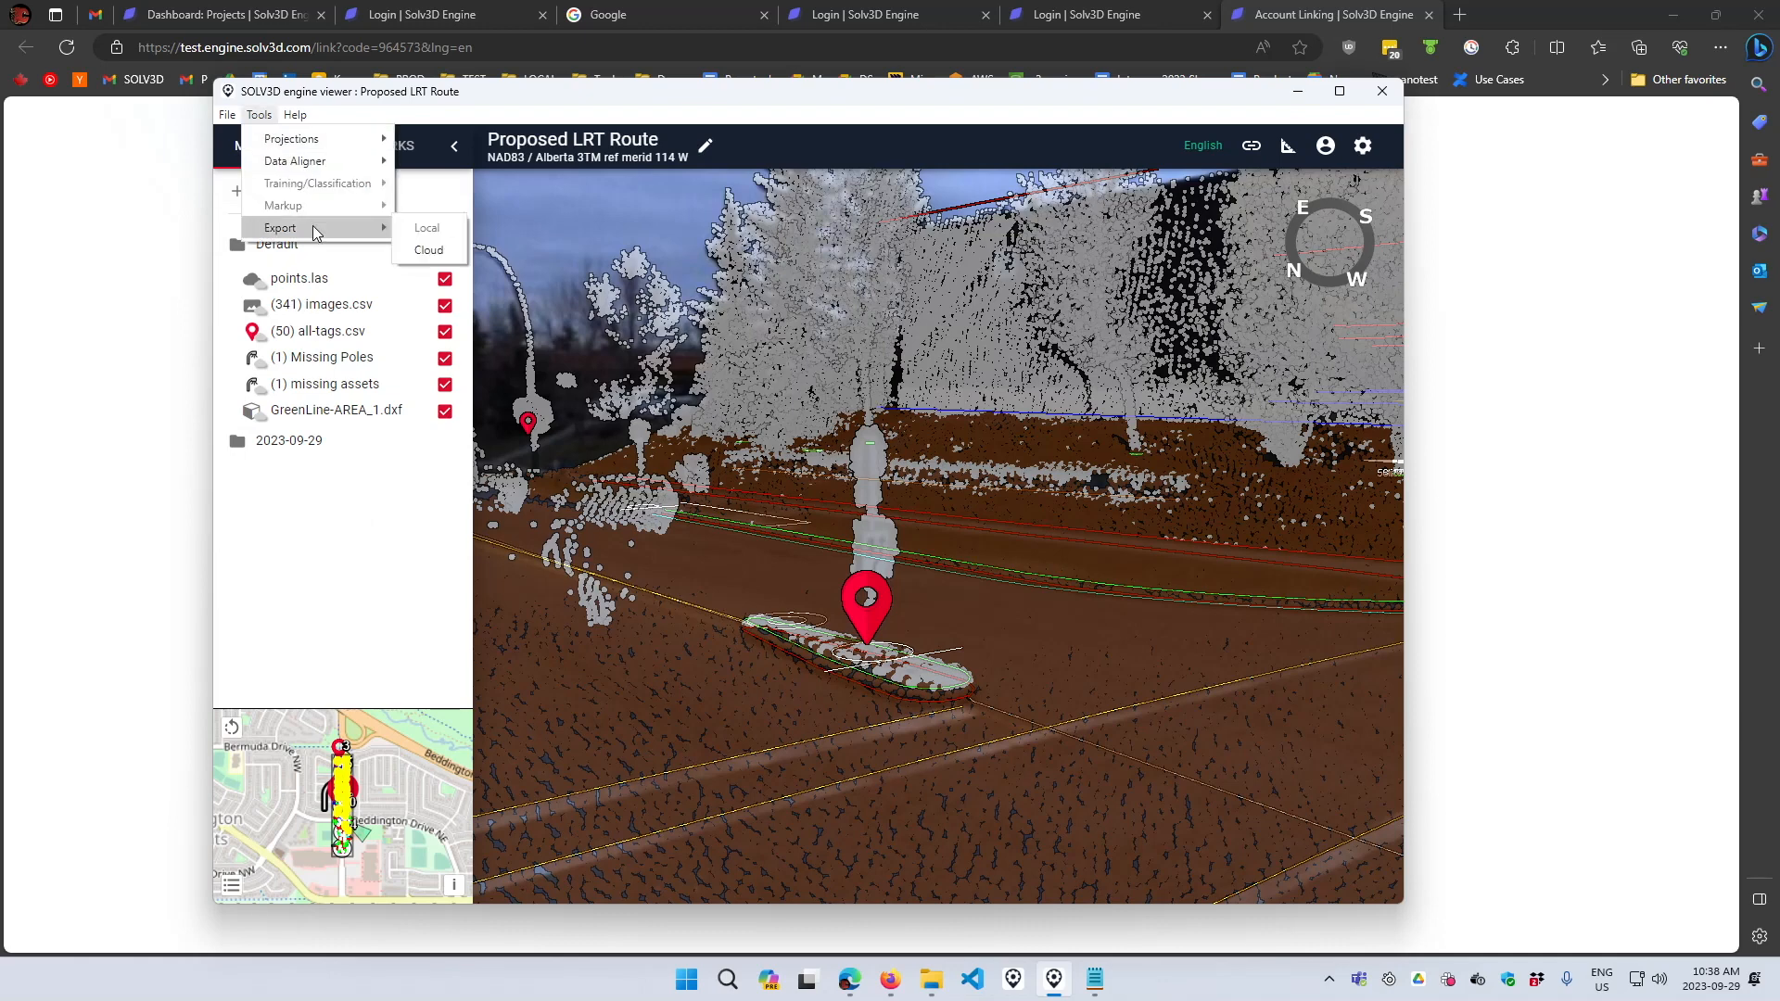
pyautogui.click(427, 250)
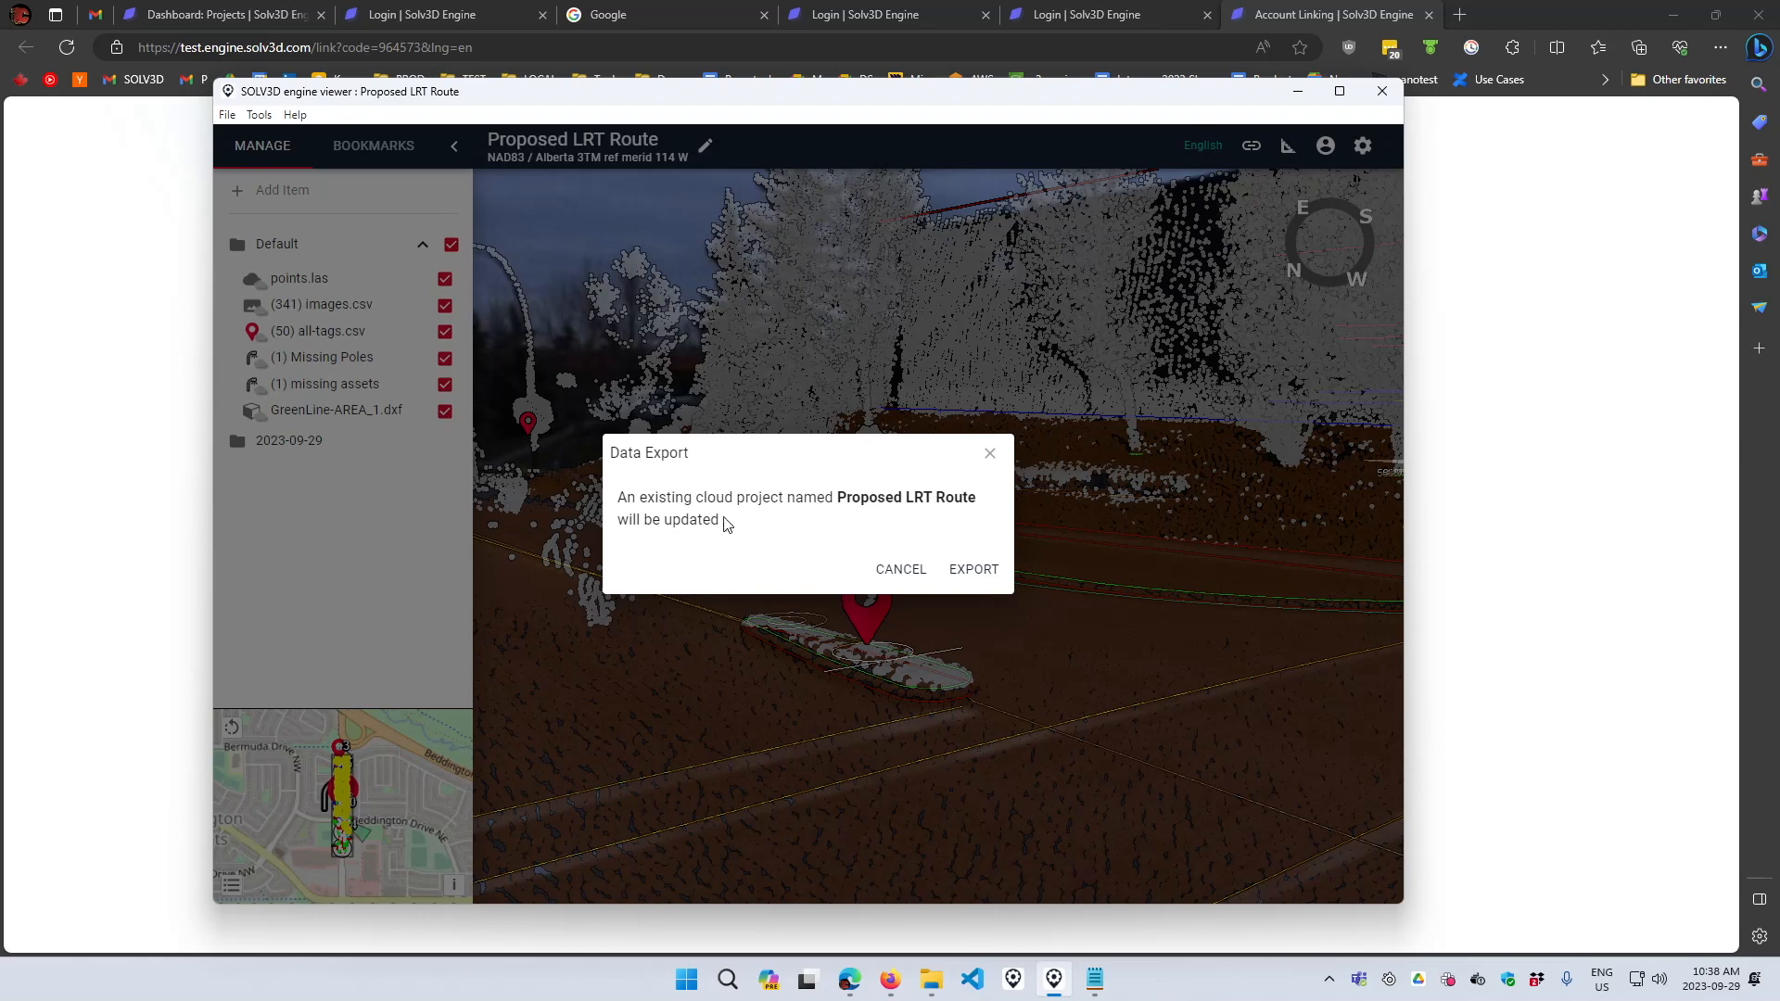
pyautogui.click(978, 571)
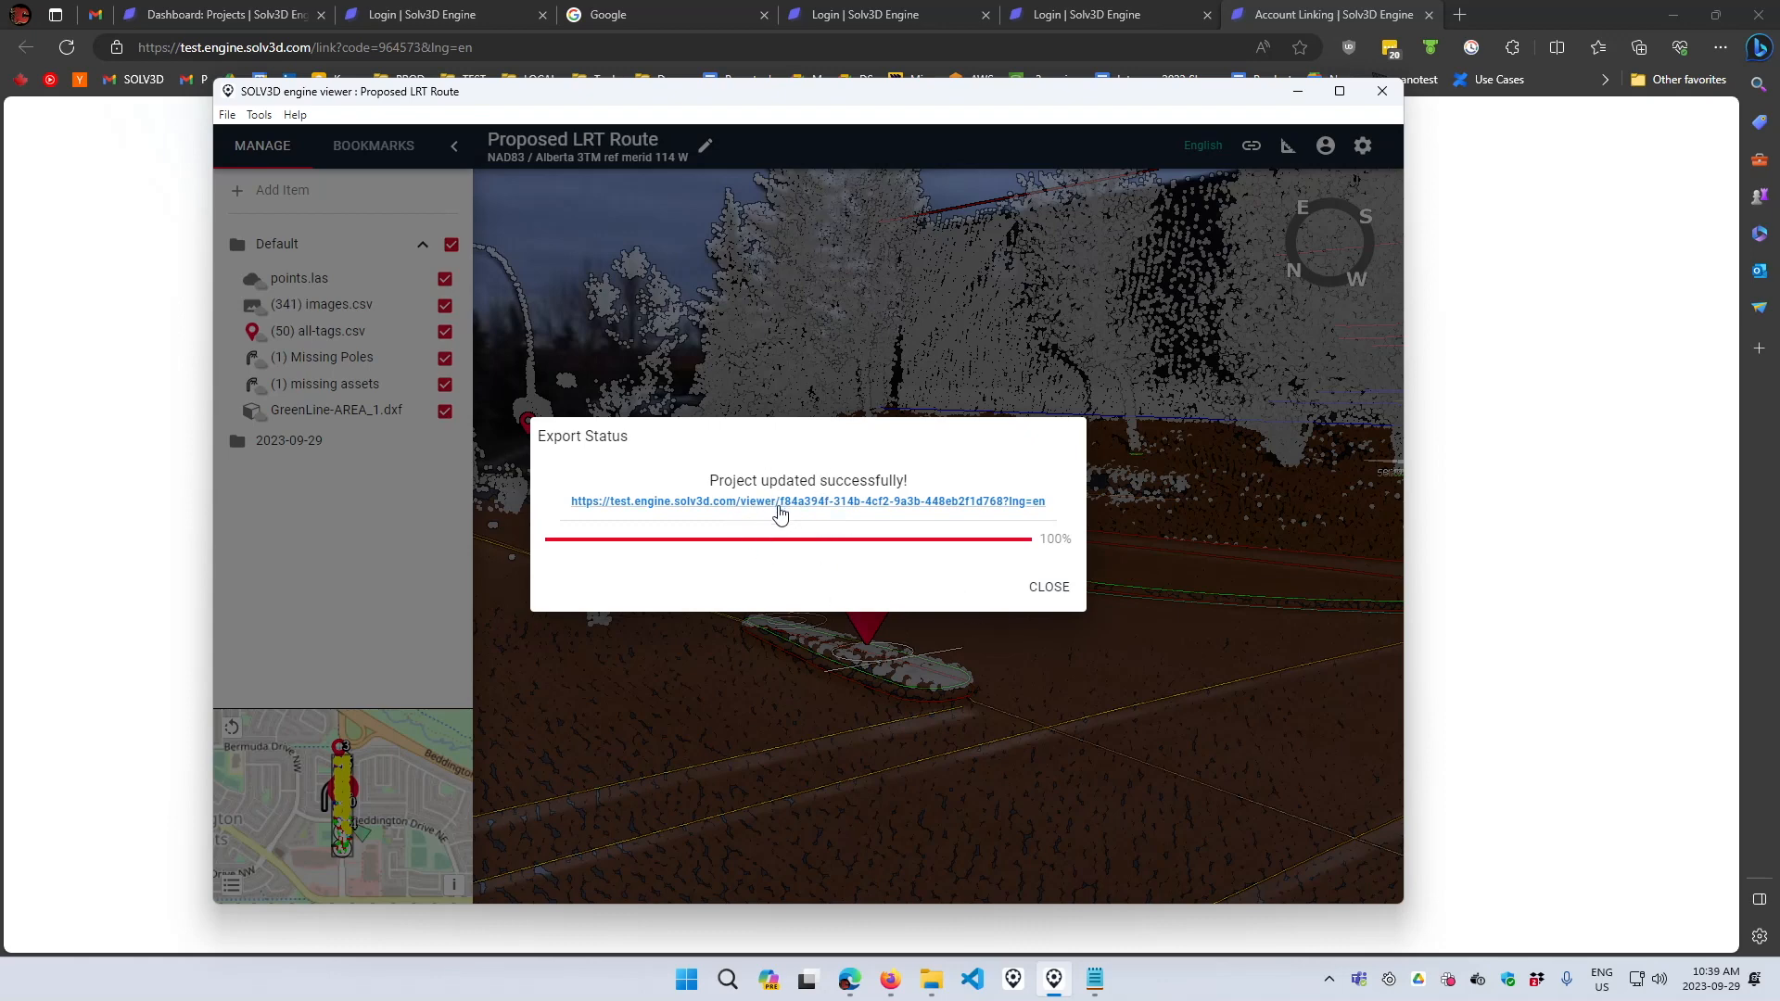
pyautogui.click(1048, 588)
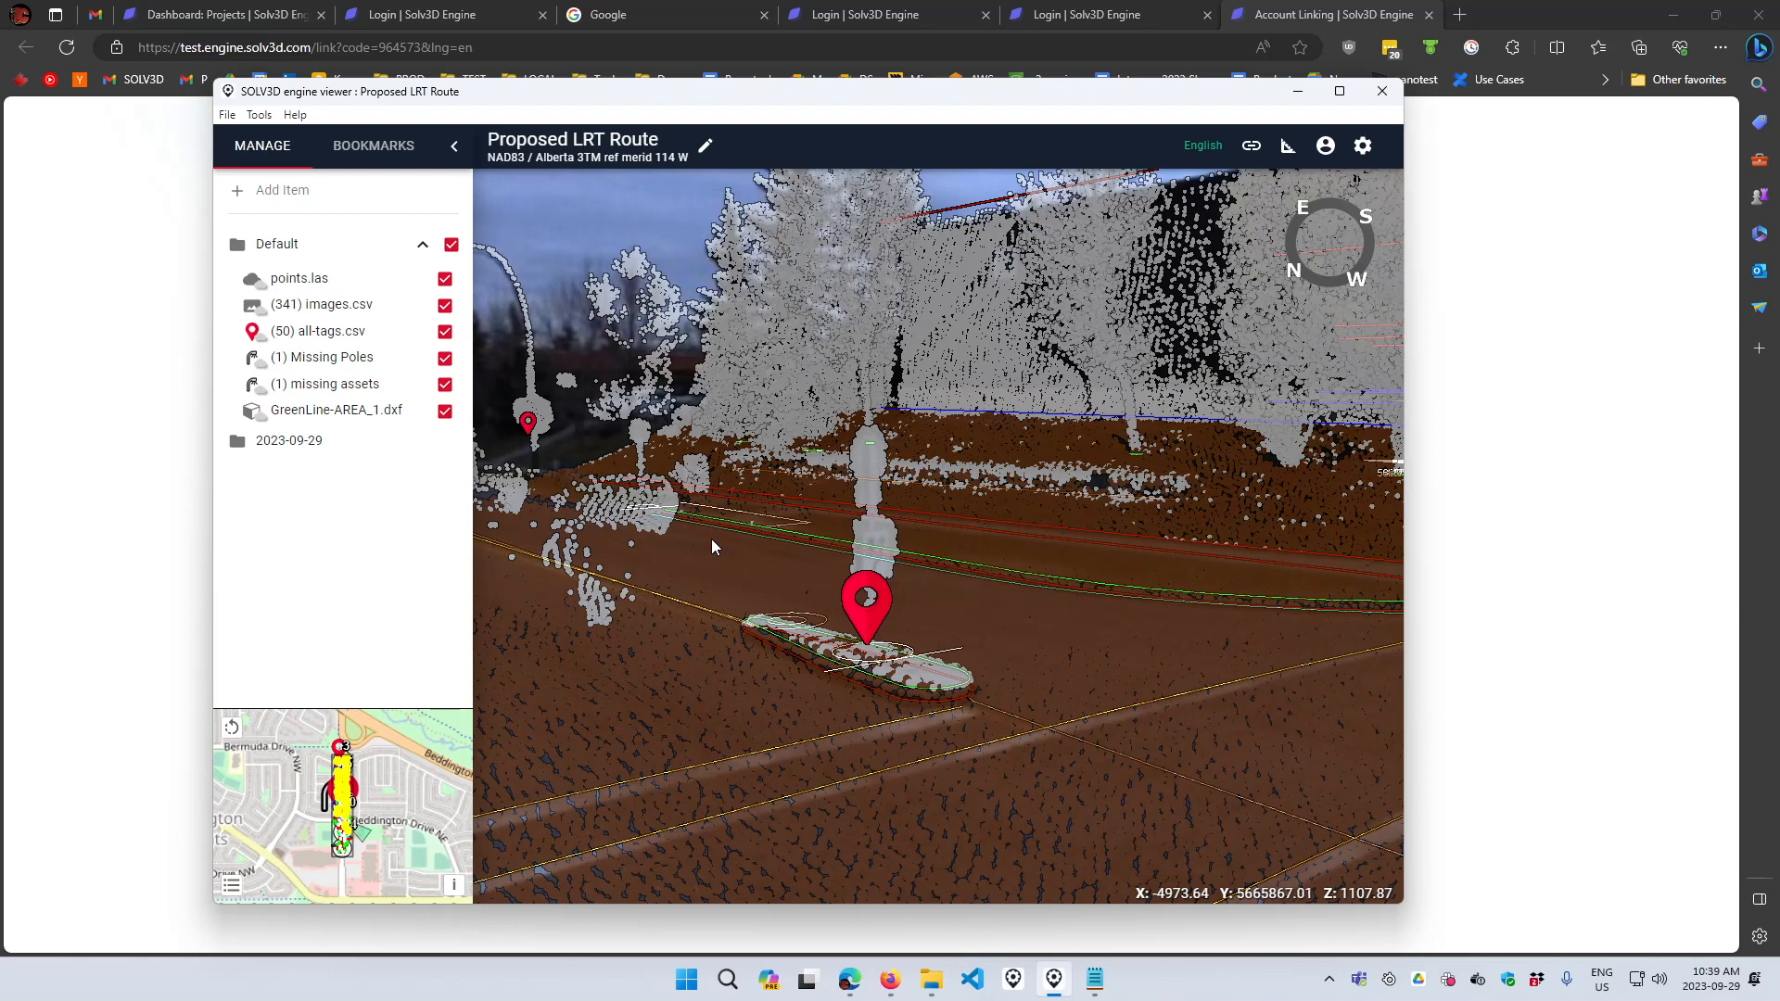
# - Start a new empty project, discarding any unsaved changes
pyautogui.click(230, 117)
pyautogui.click(258, 195)
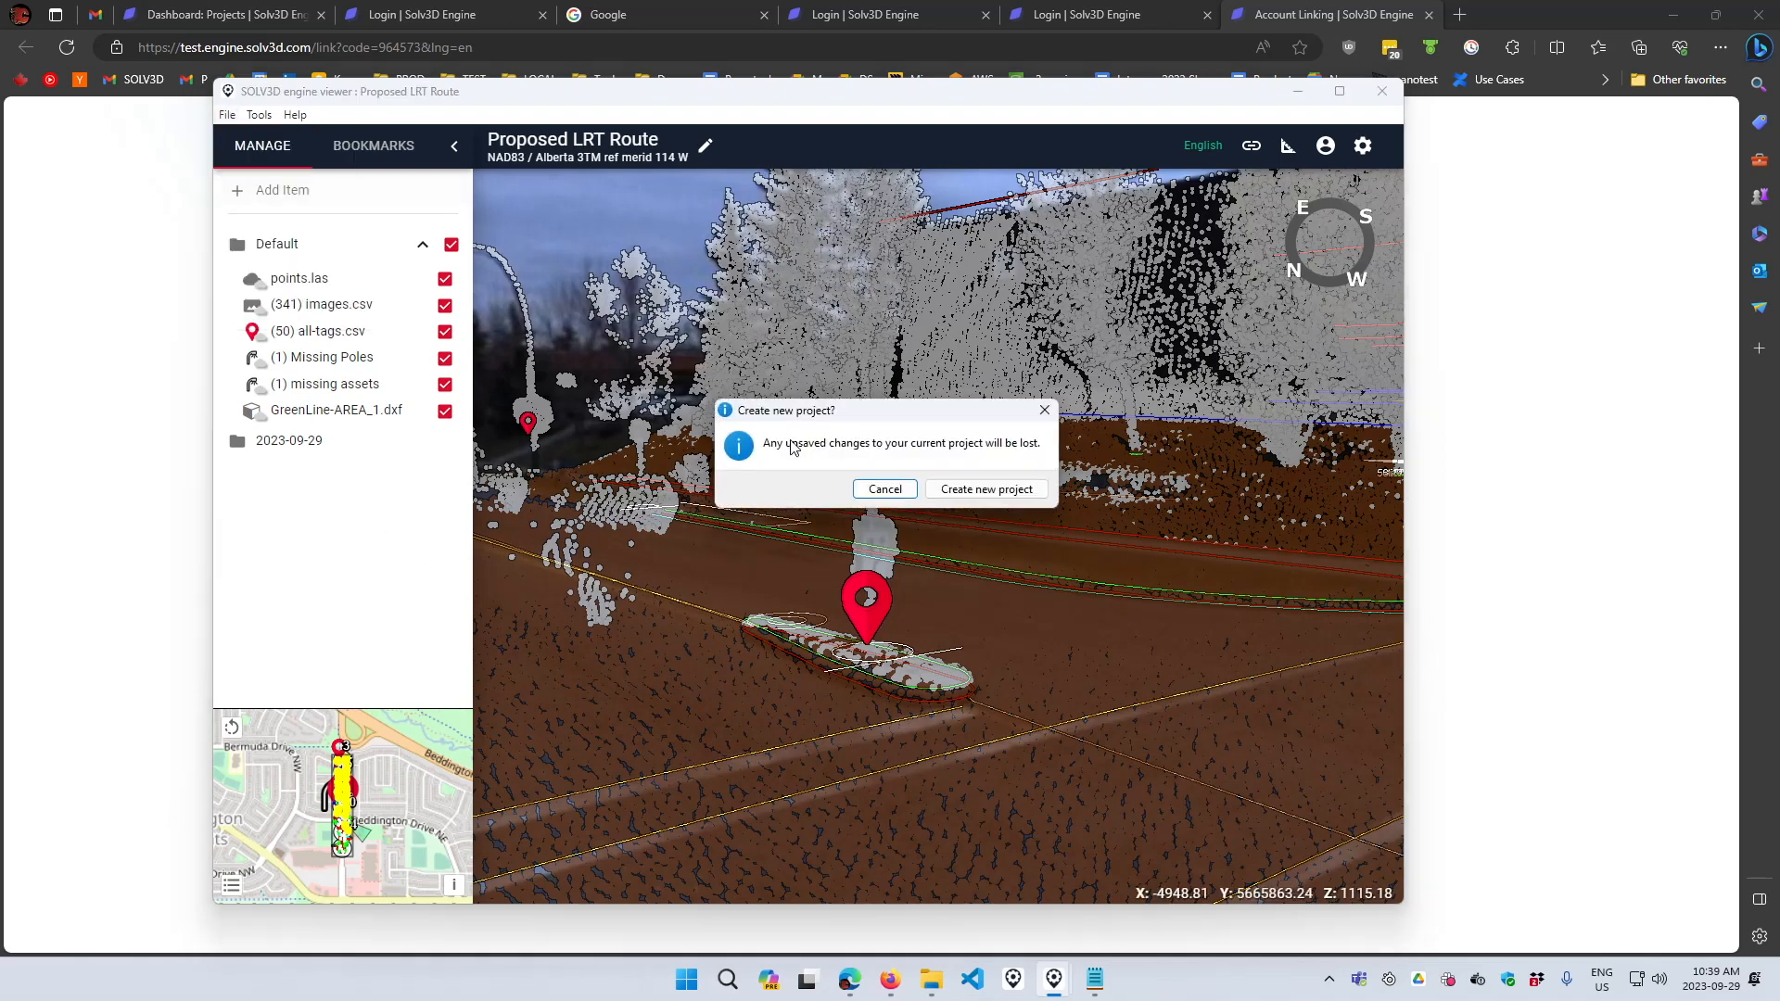
pyautogui.click(970, 491)
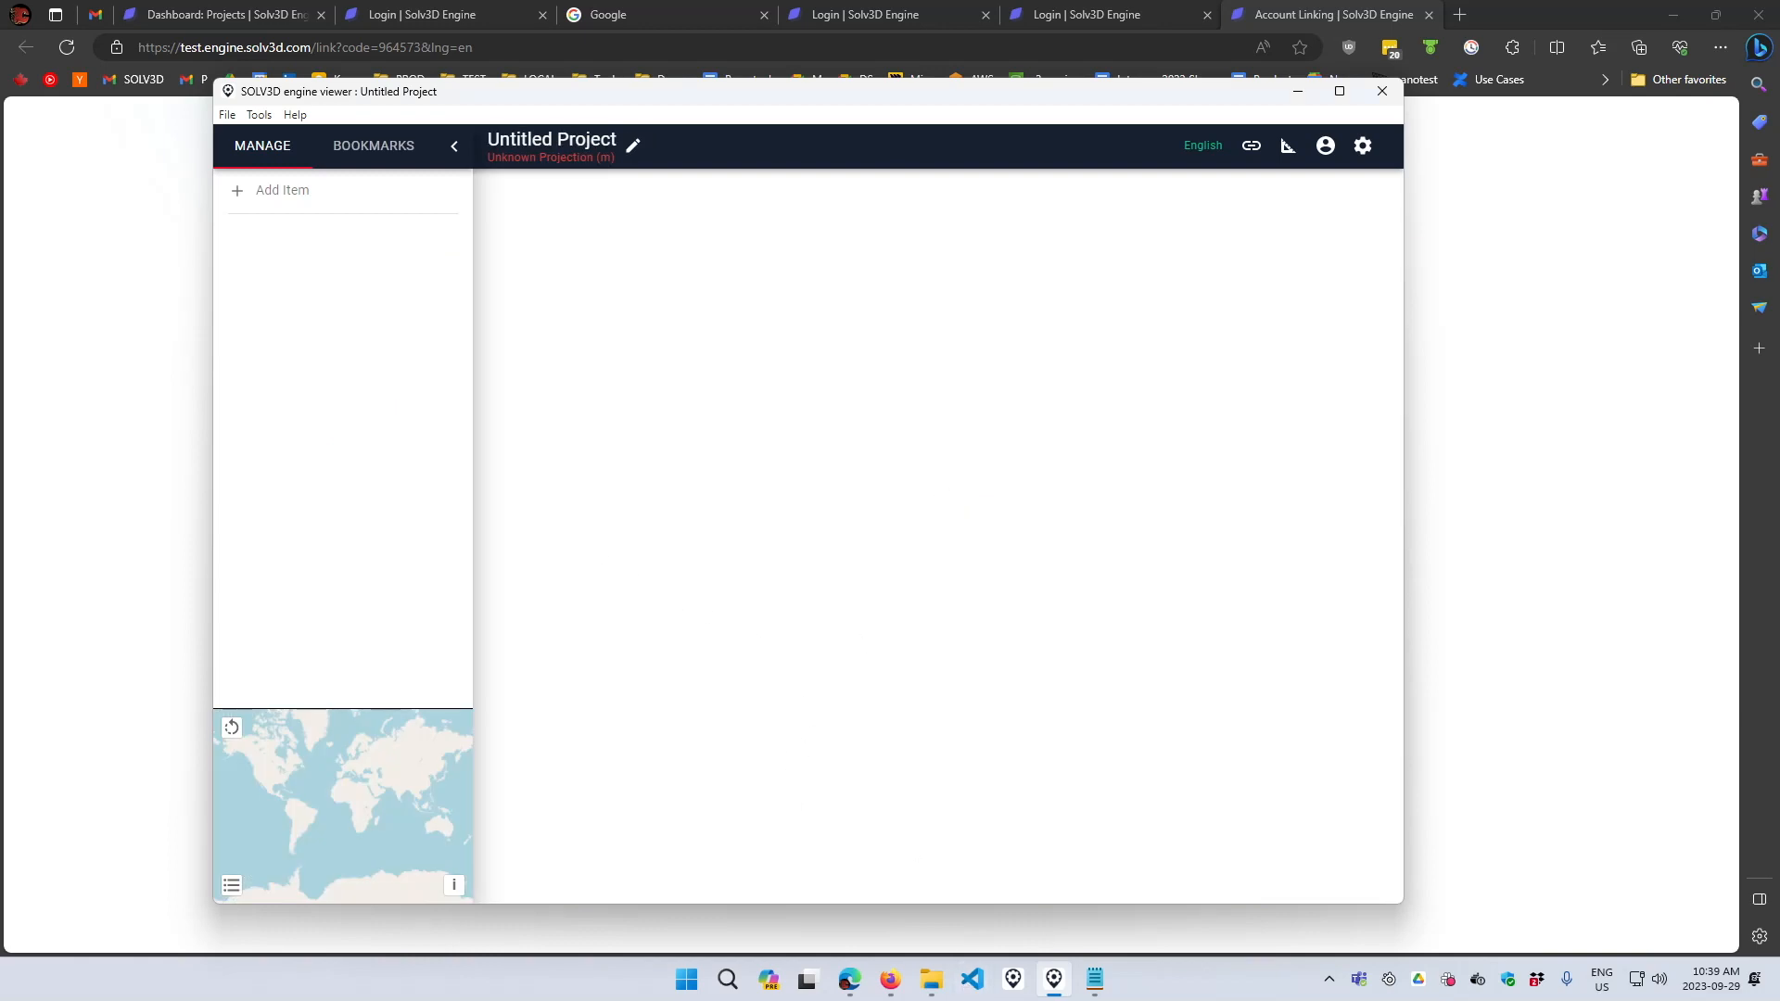
# - Add the contents of the sharing-ifc-raw folder to the new project by pasting its path
pyautogui.moveTo(1058, 245); pyautogui.dragTo(865, 209)
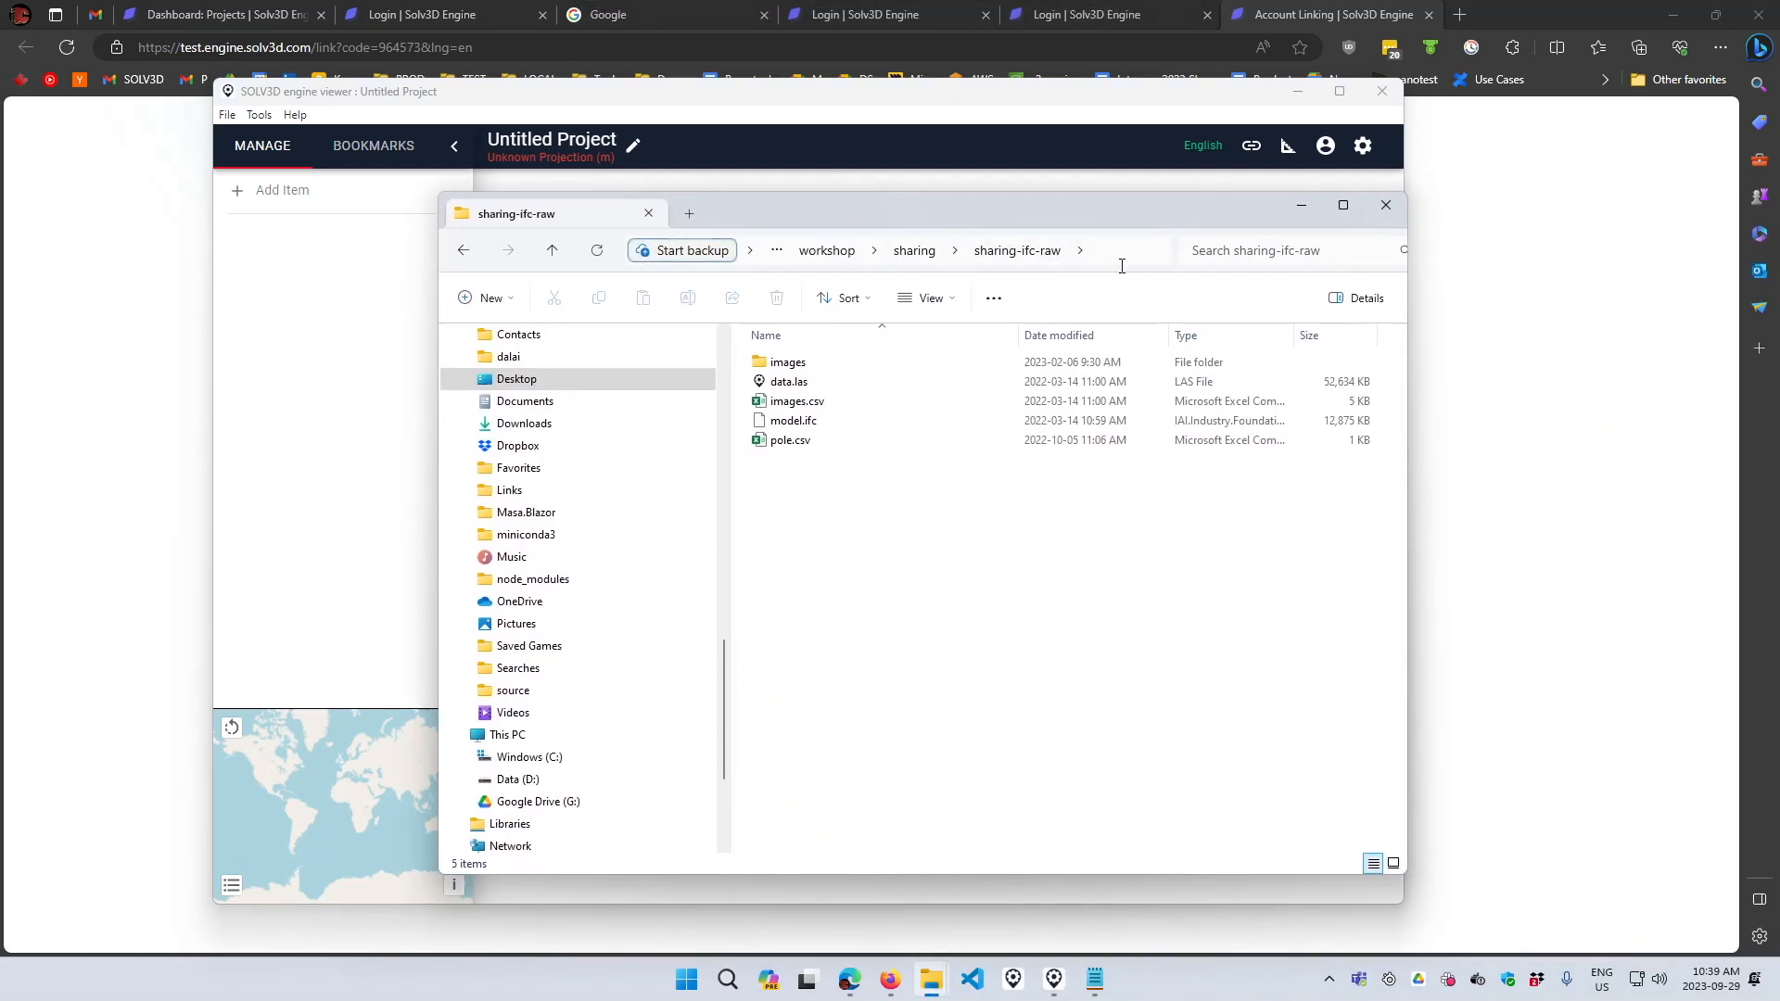
pyautogui.click(1098, 265)
pyautogui.hotkey('ctrl', 'c')
pyautogui.click(358, 386)
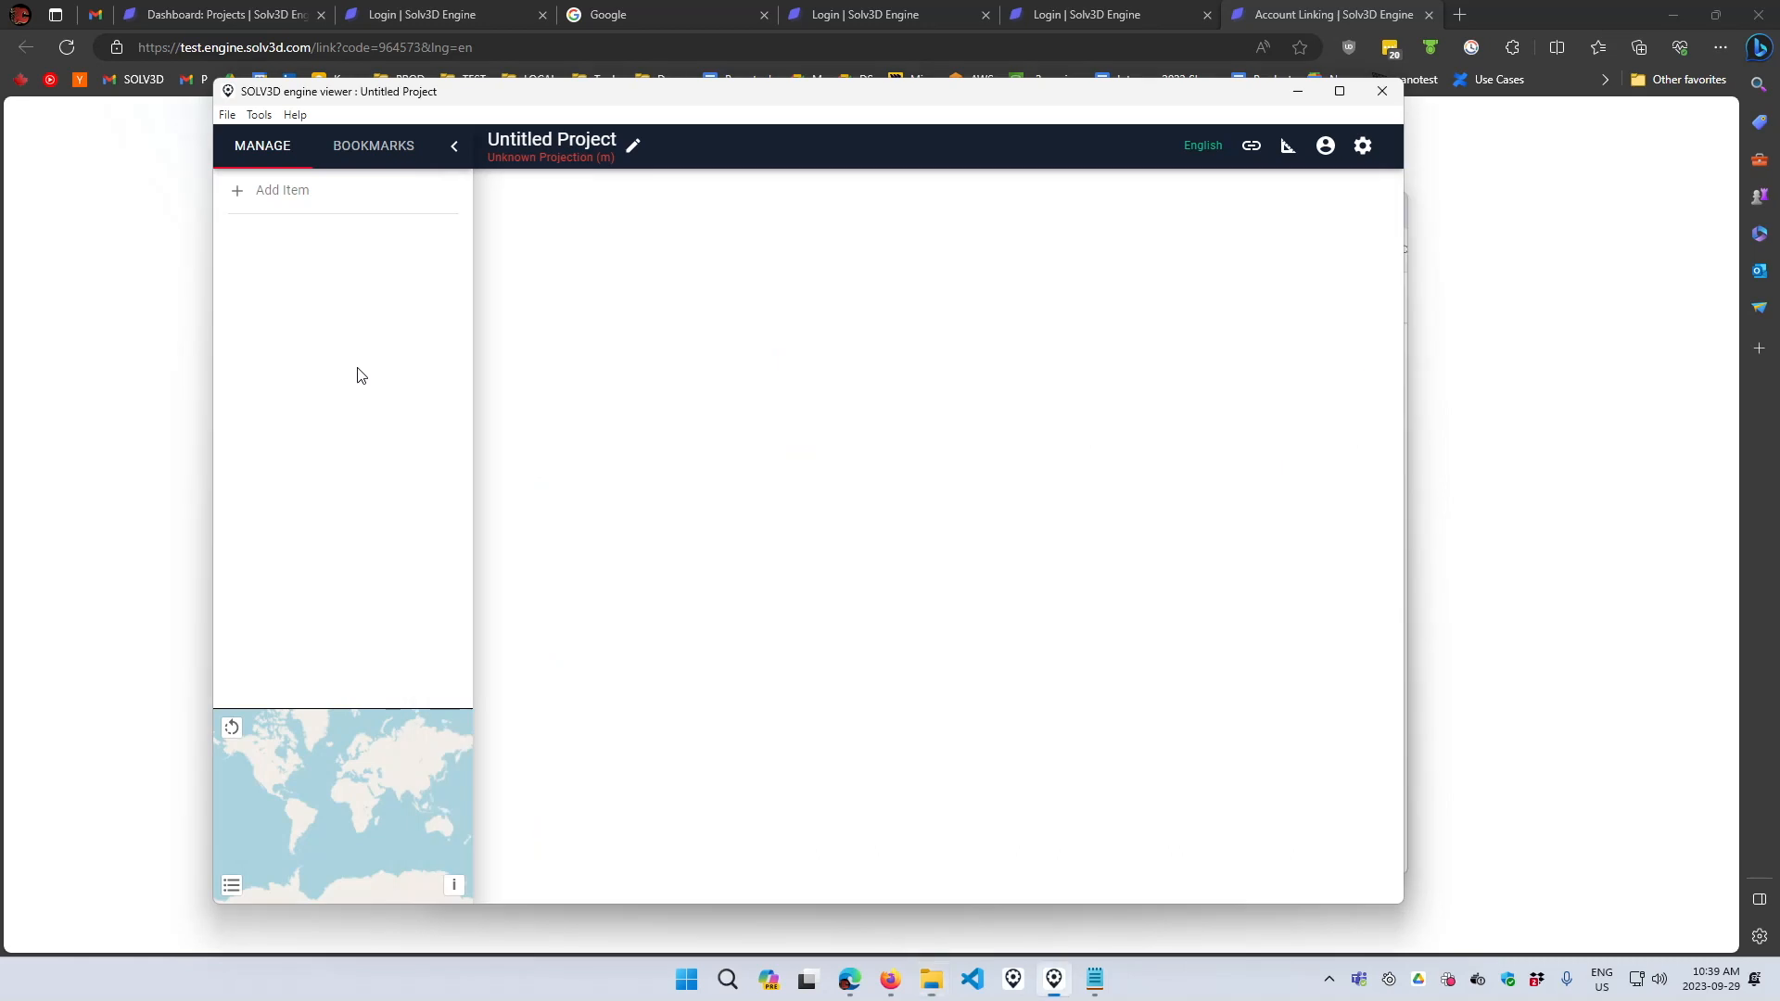
pyautogui.click(266, 191)
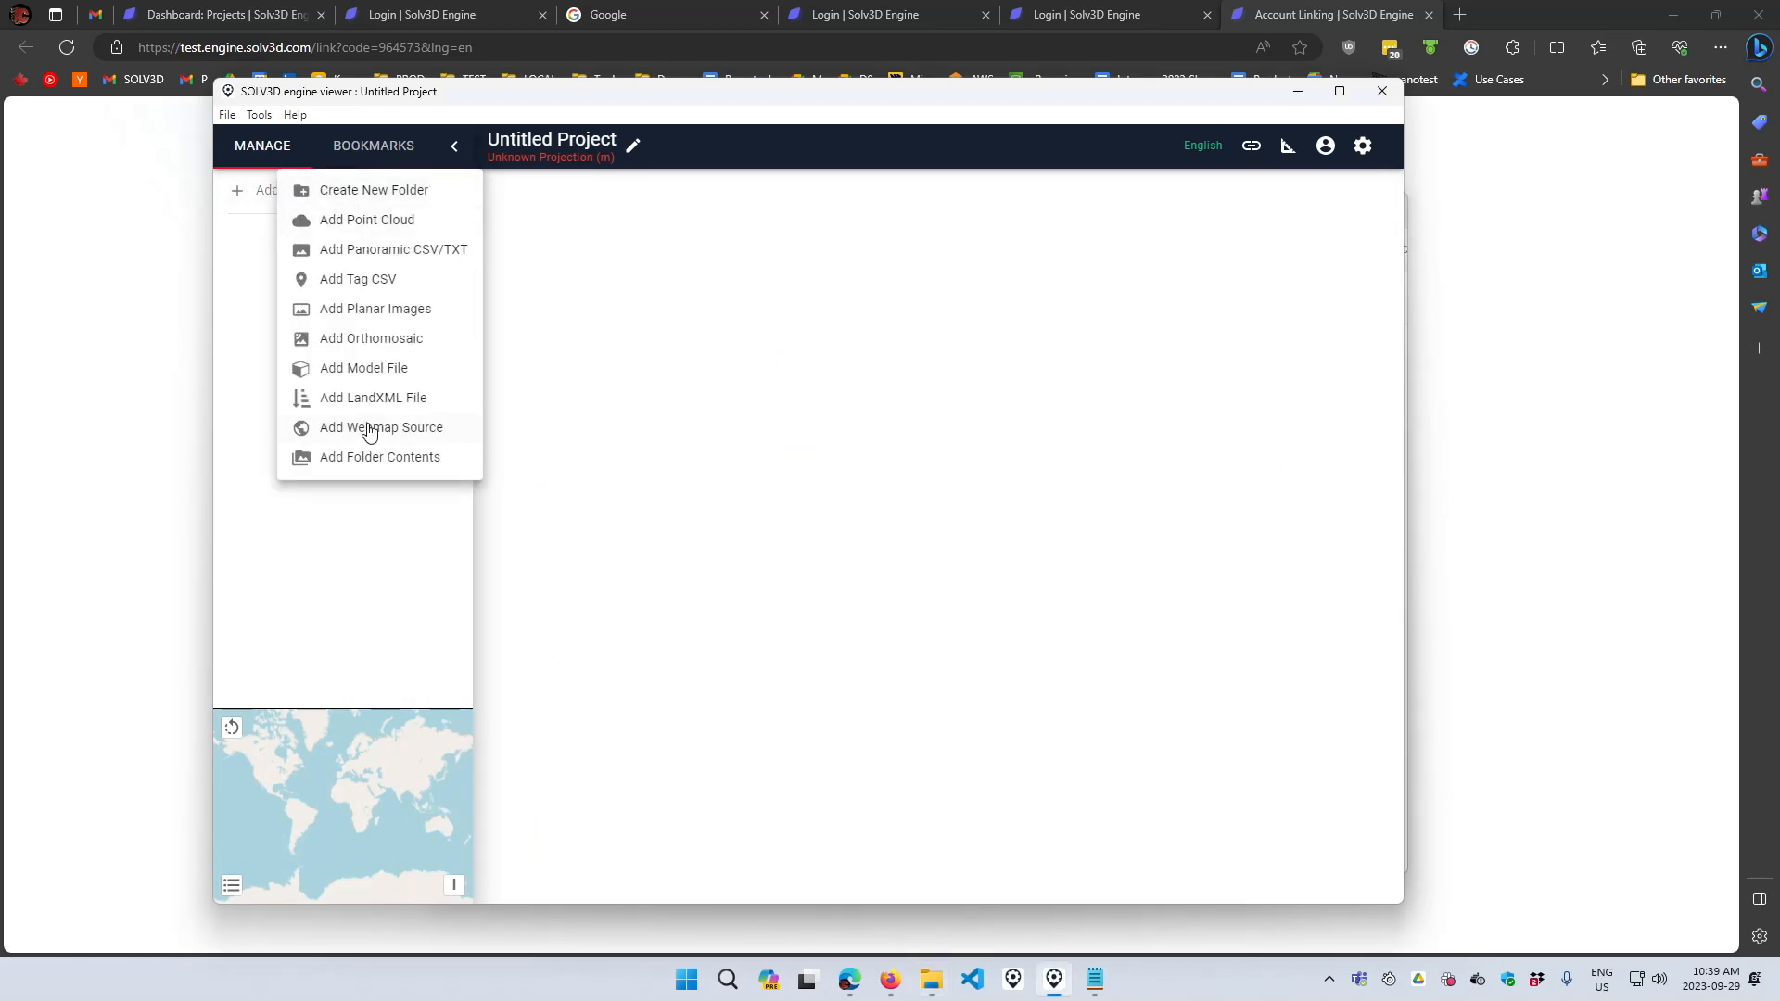
pyautogui.click(366, 457)
pyautogui.hotkey('ctrl', 'v')
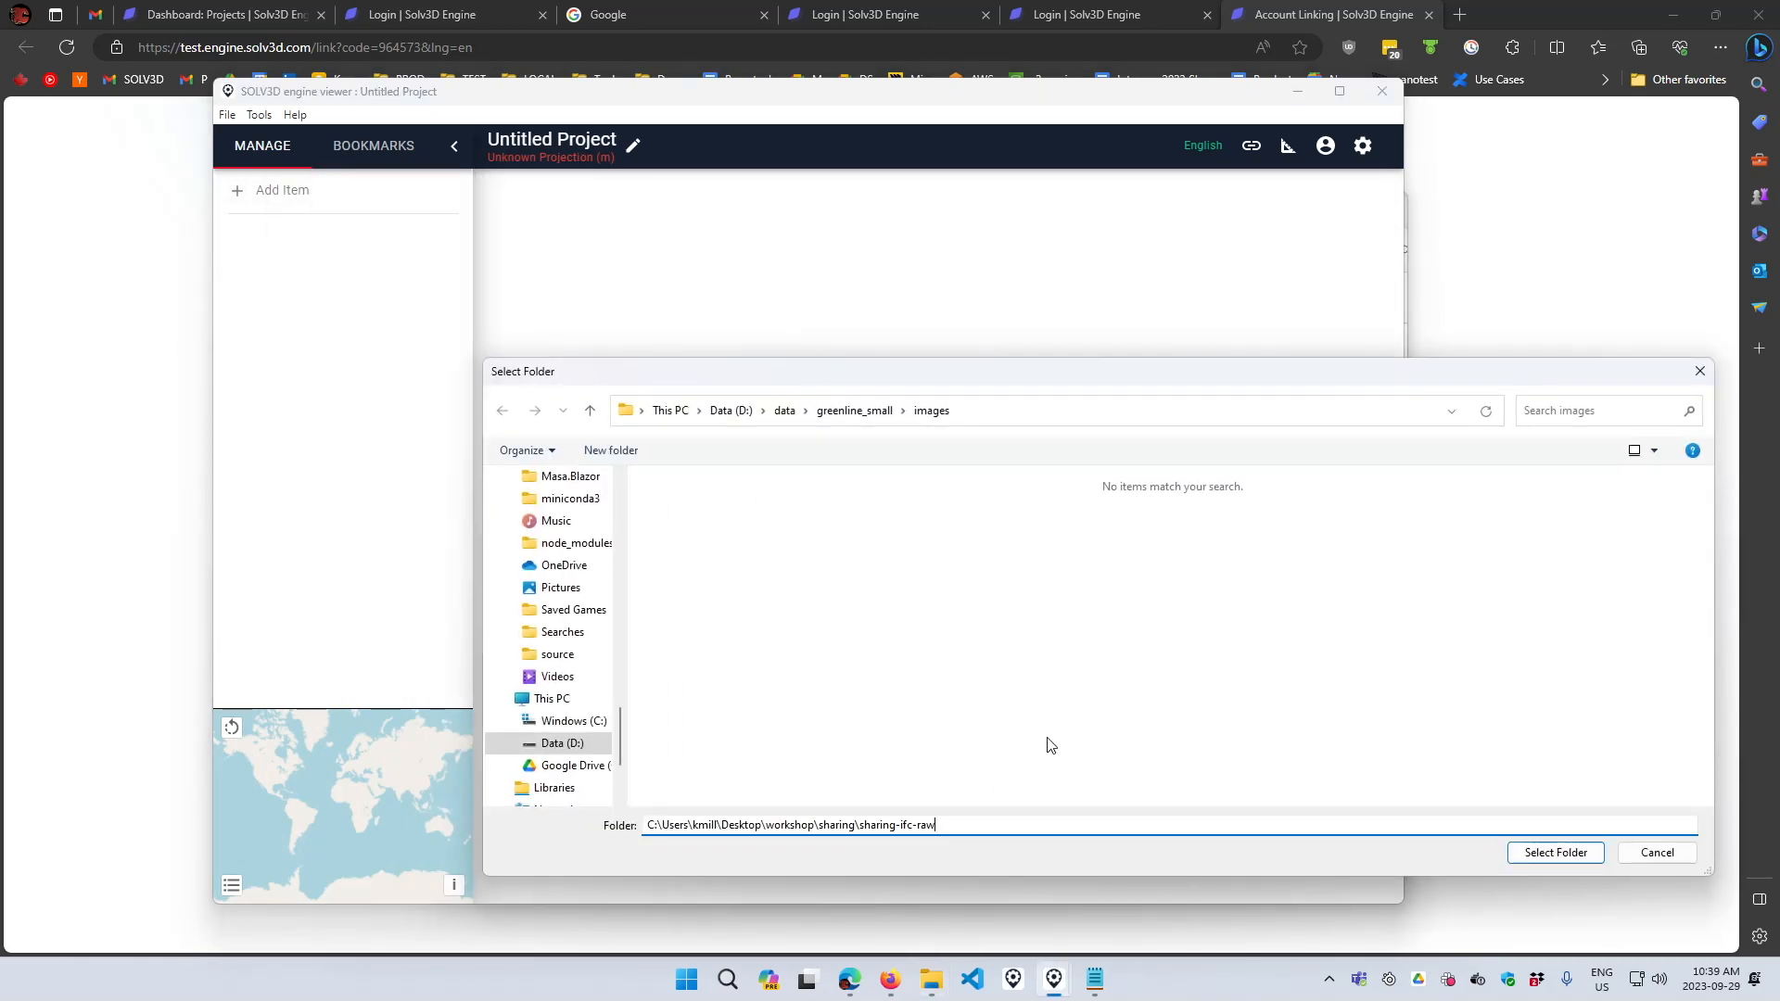
pyautogui.click(1556, 853)
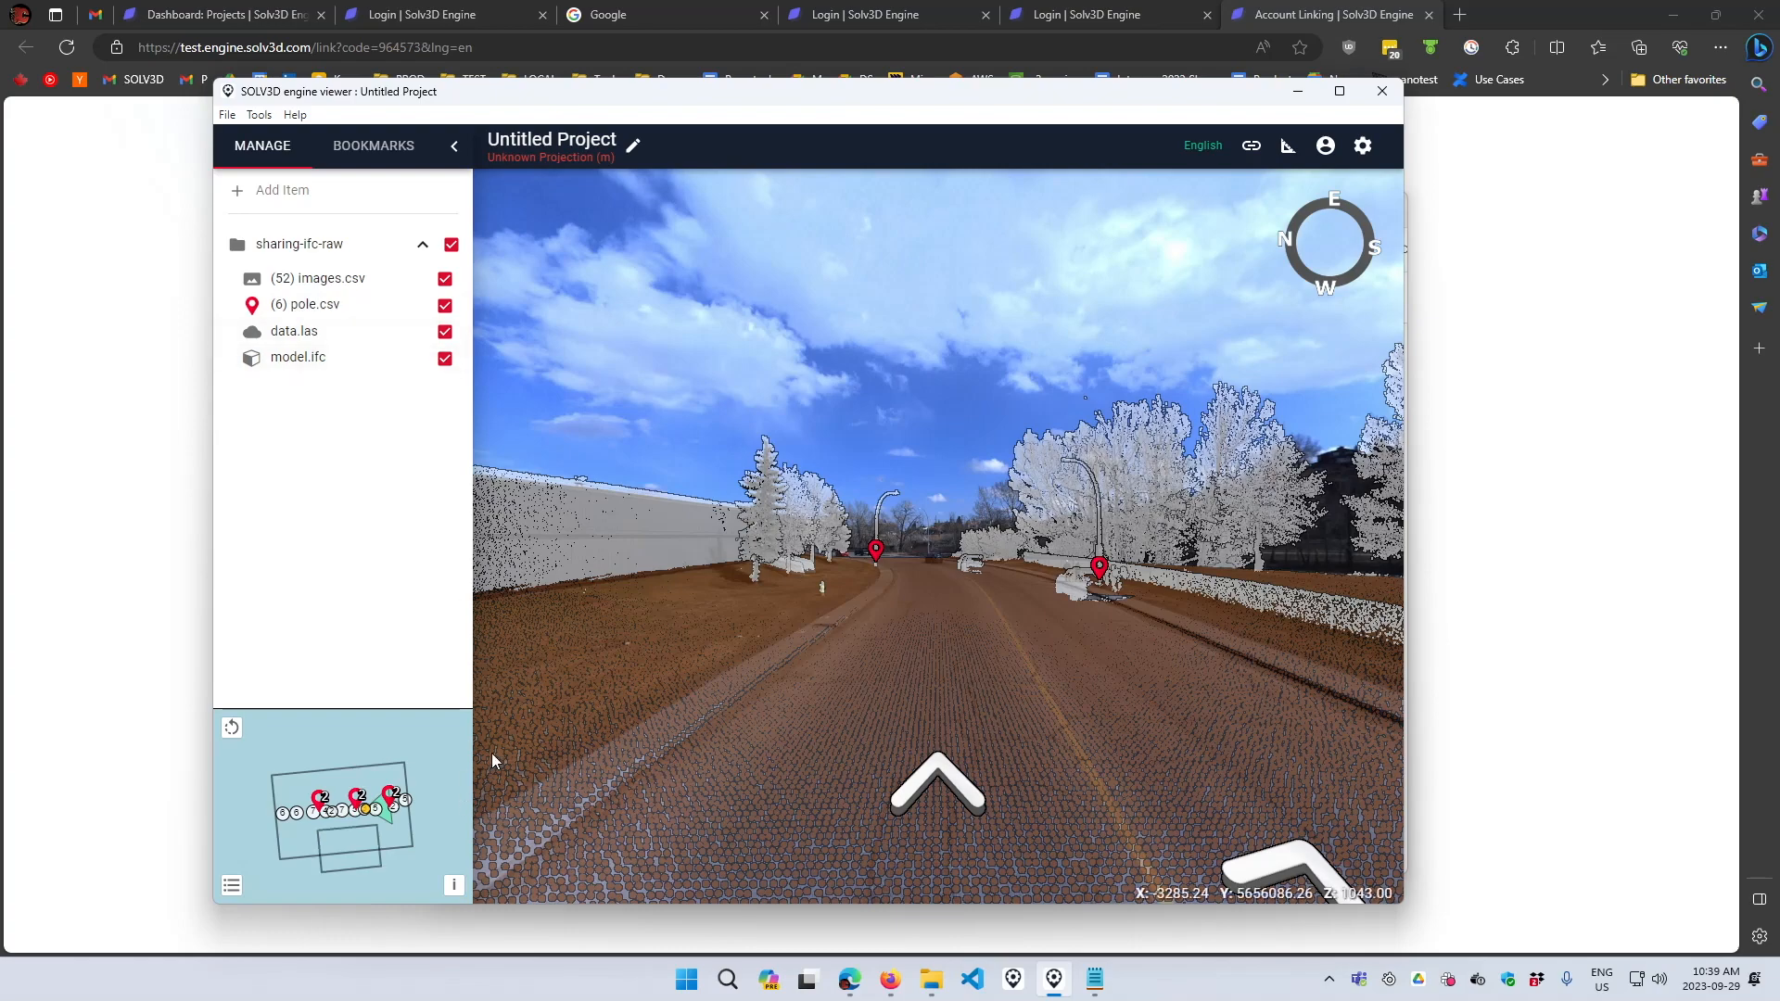
# - Rename the project to New Building and set its data projection to NAD83 / Alberta 3TM ref merid 114 W
pyautogui.moveTo(1015, 408); pyautogui.dragTo(881, 440)
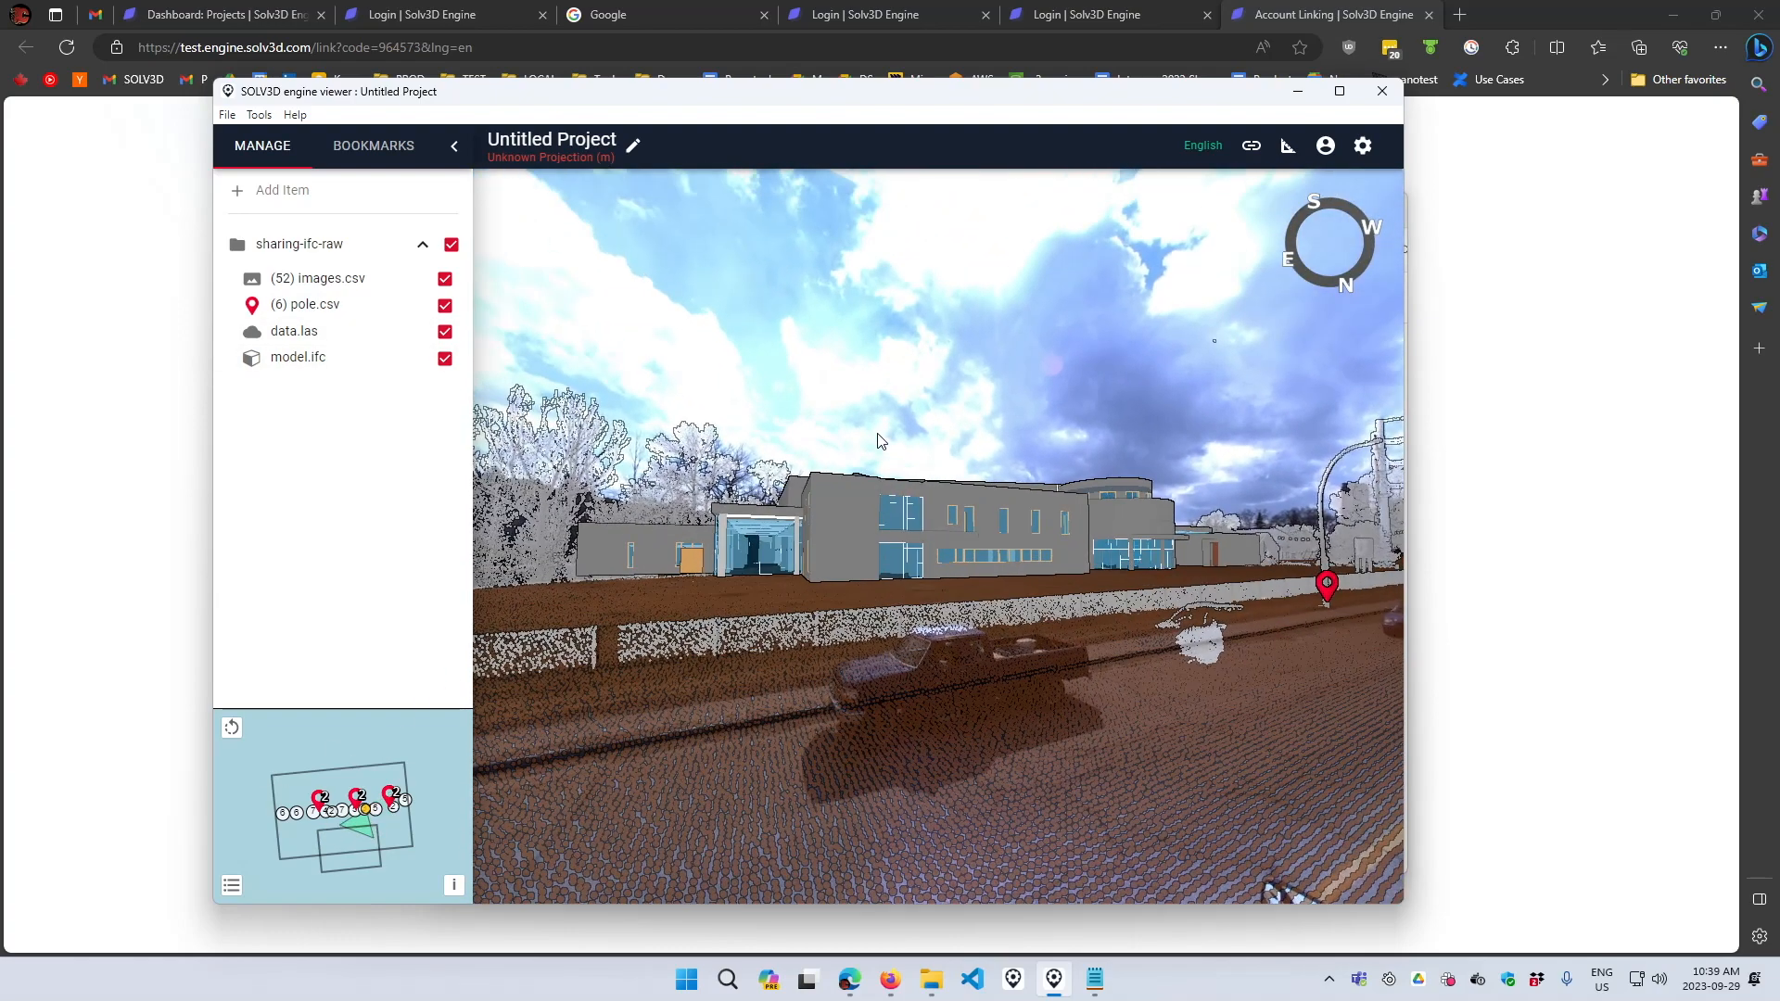
pyautogui.click(633, 145)
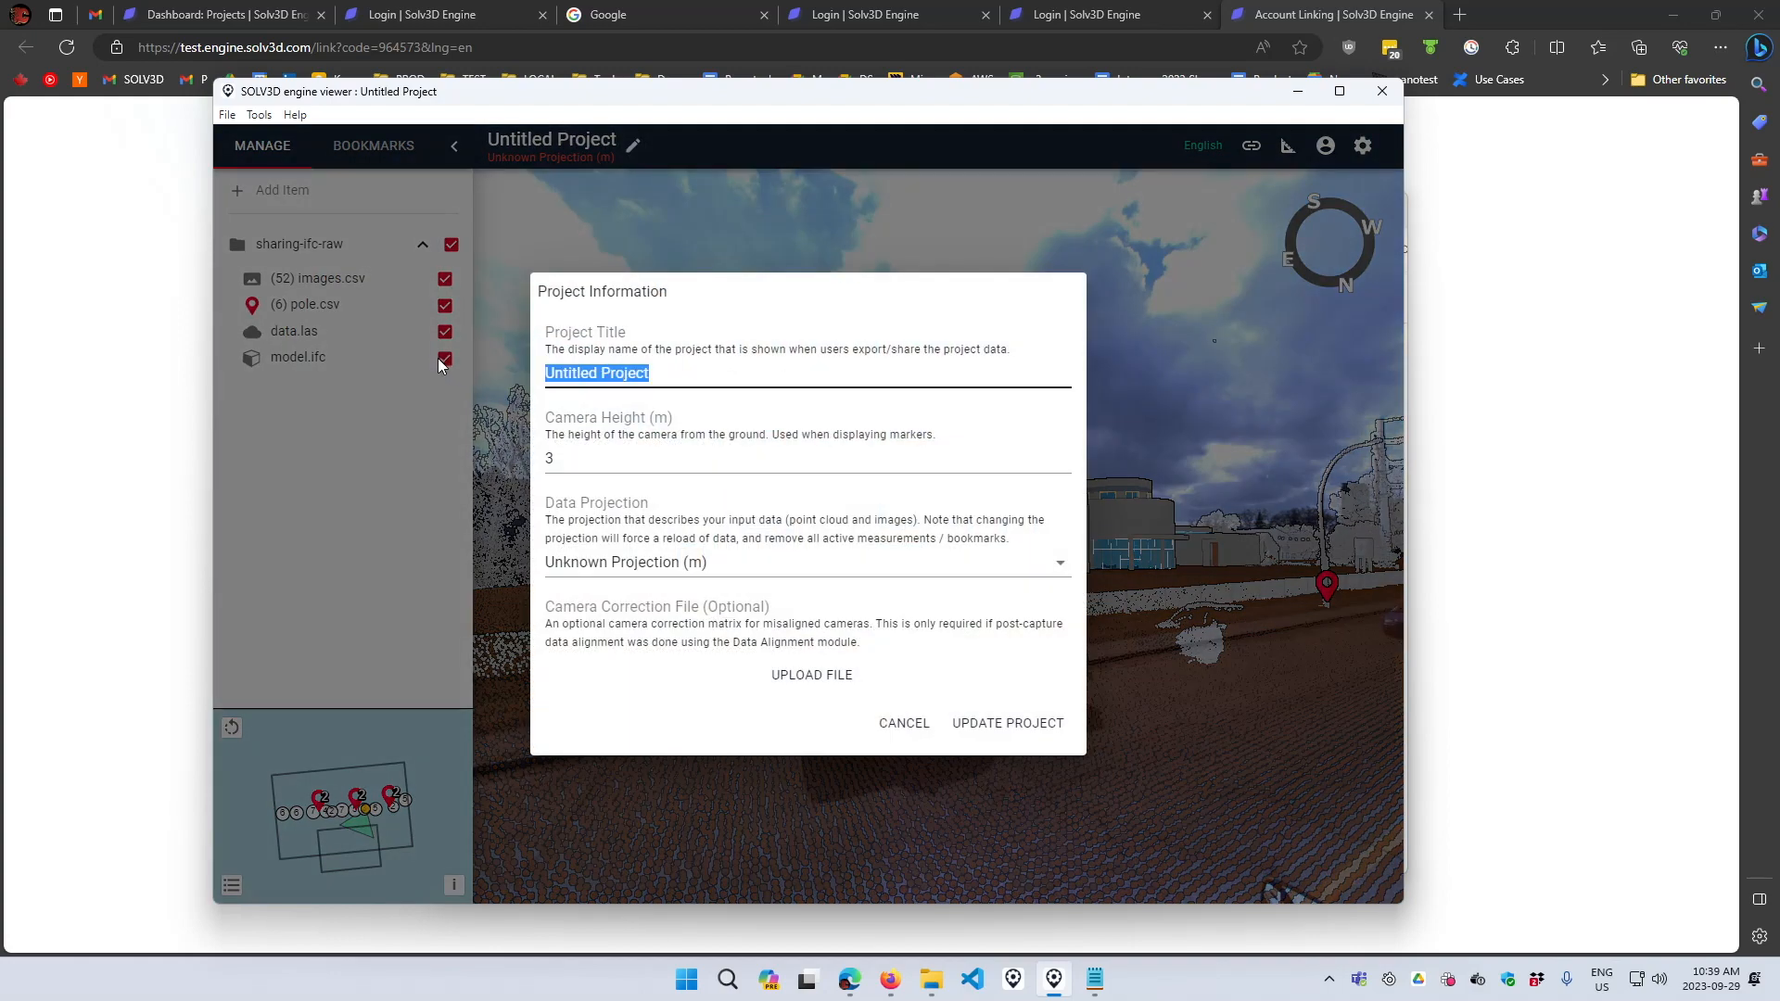
pyautogui.write('Building')
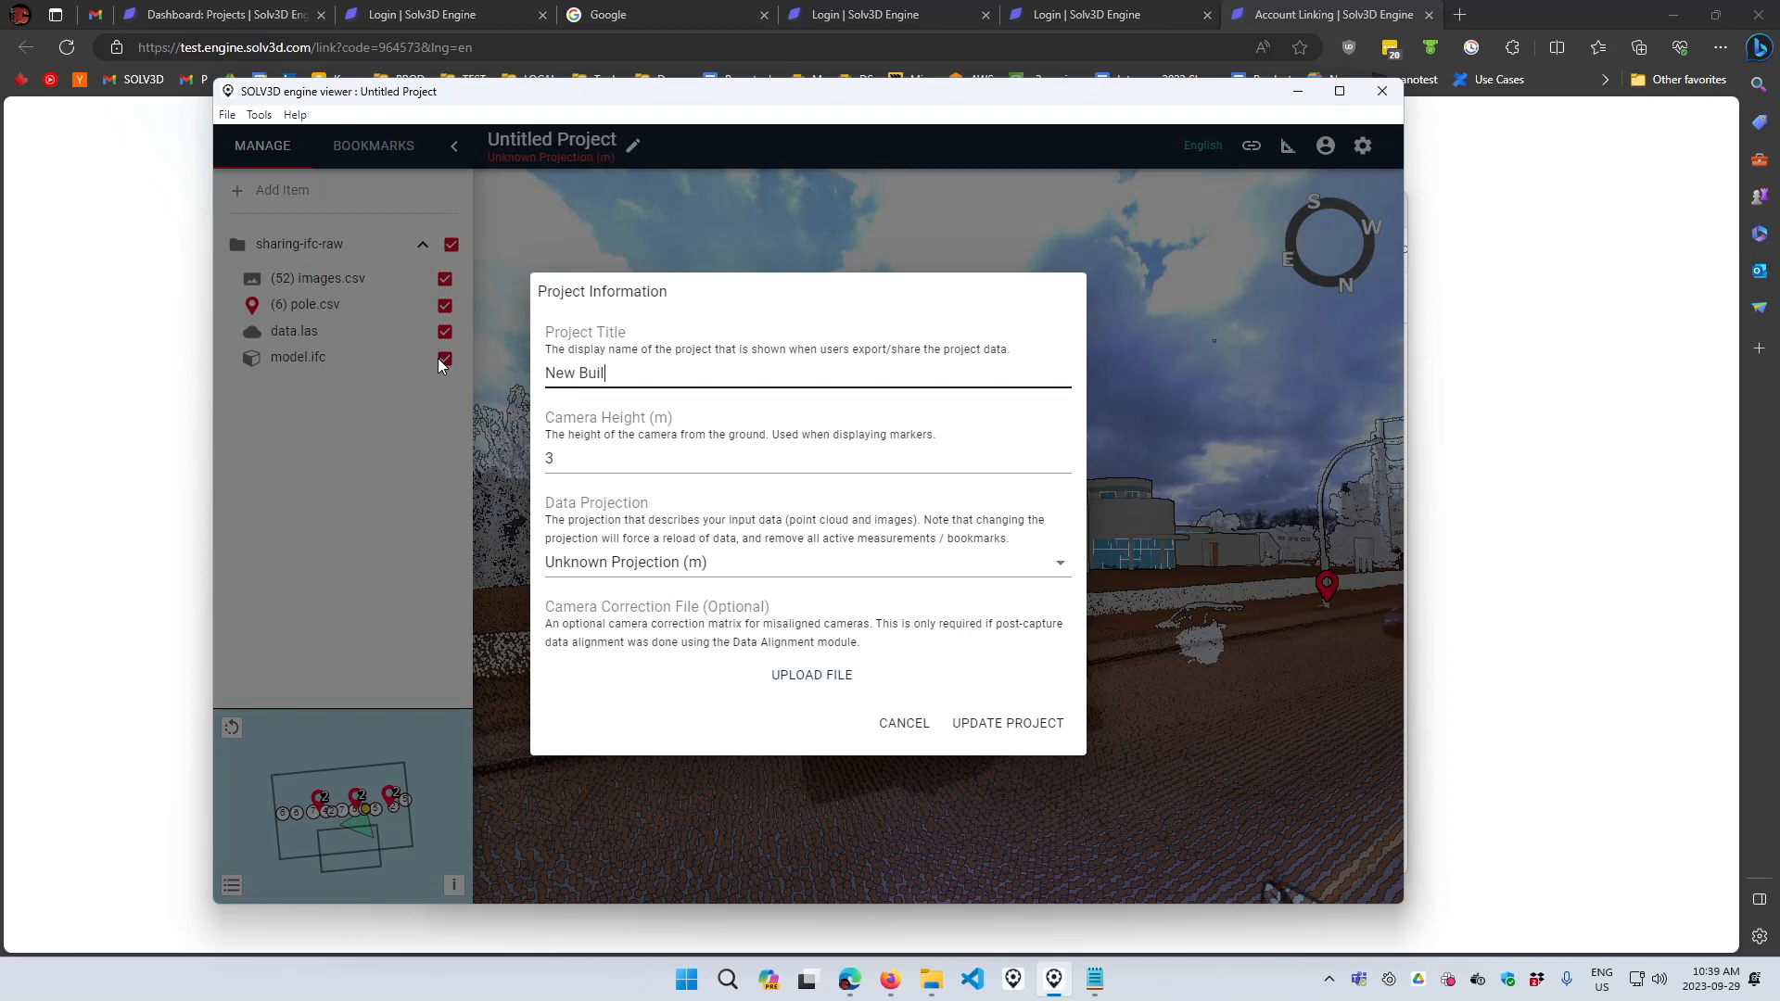
pyautogui.click(615, 568)
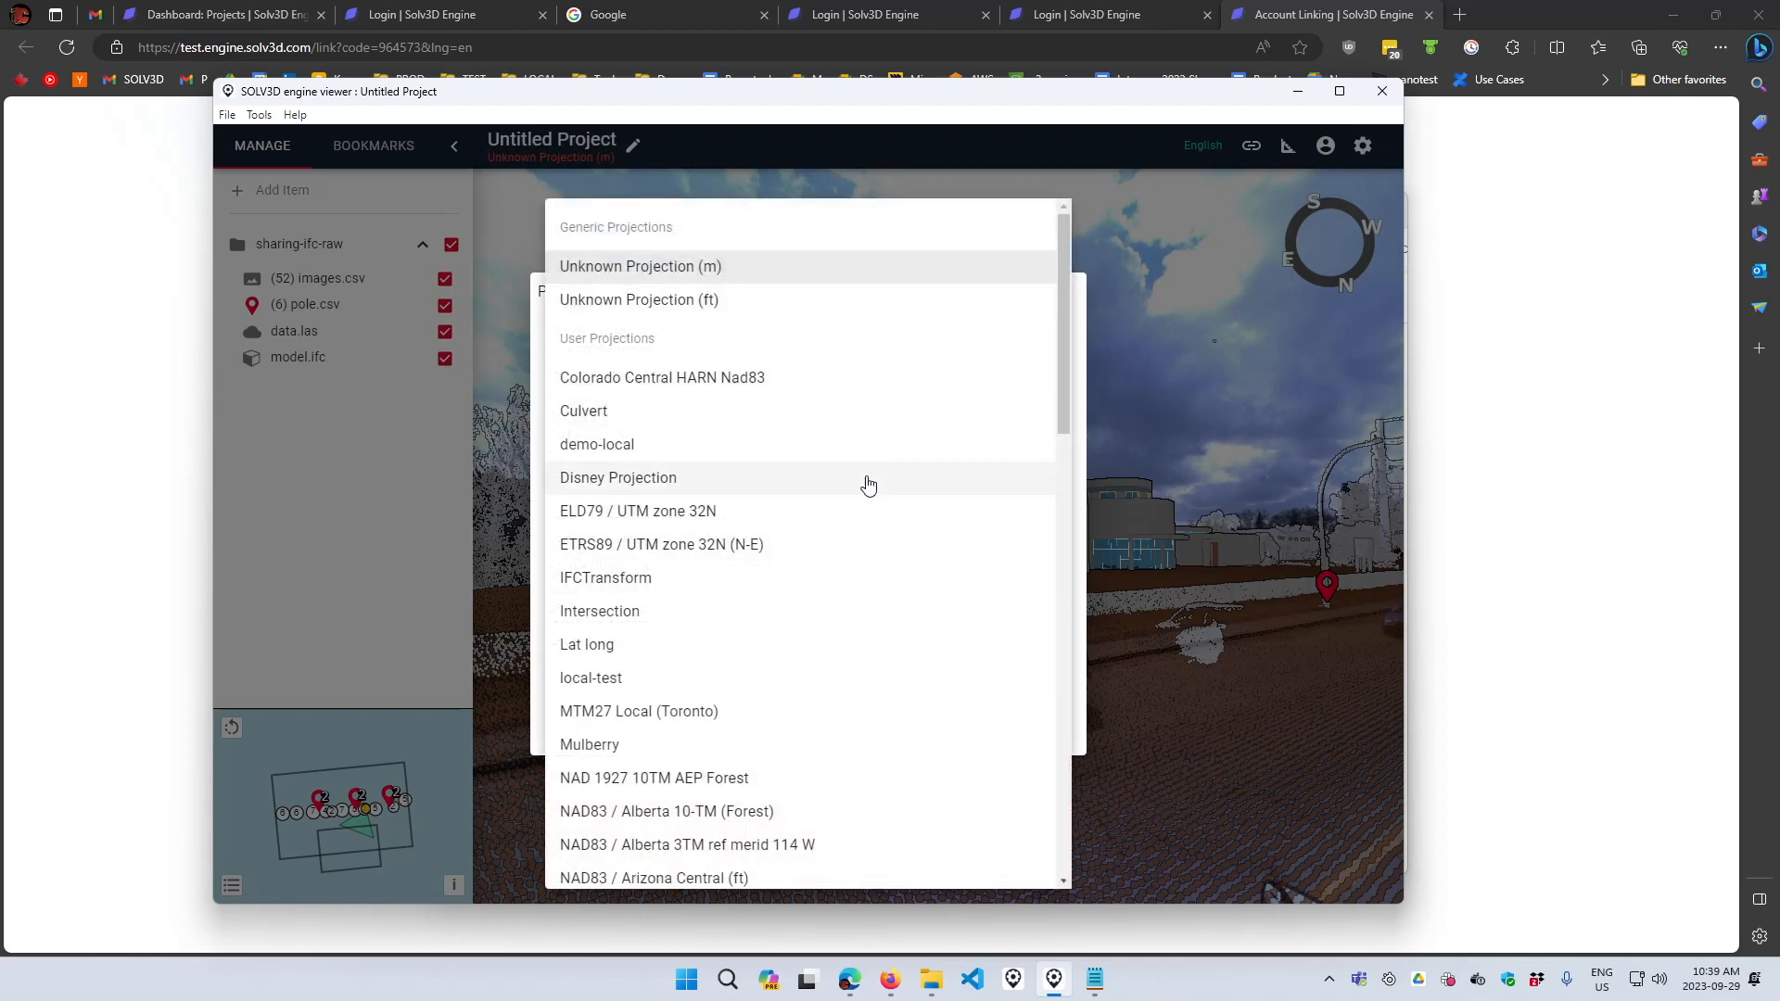
pyautogui.scroll(-1, 820, 454)
pyautogui.scroll(-2, 822, 556)
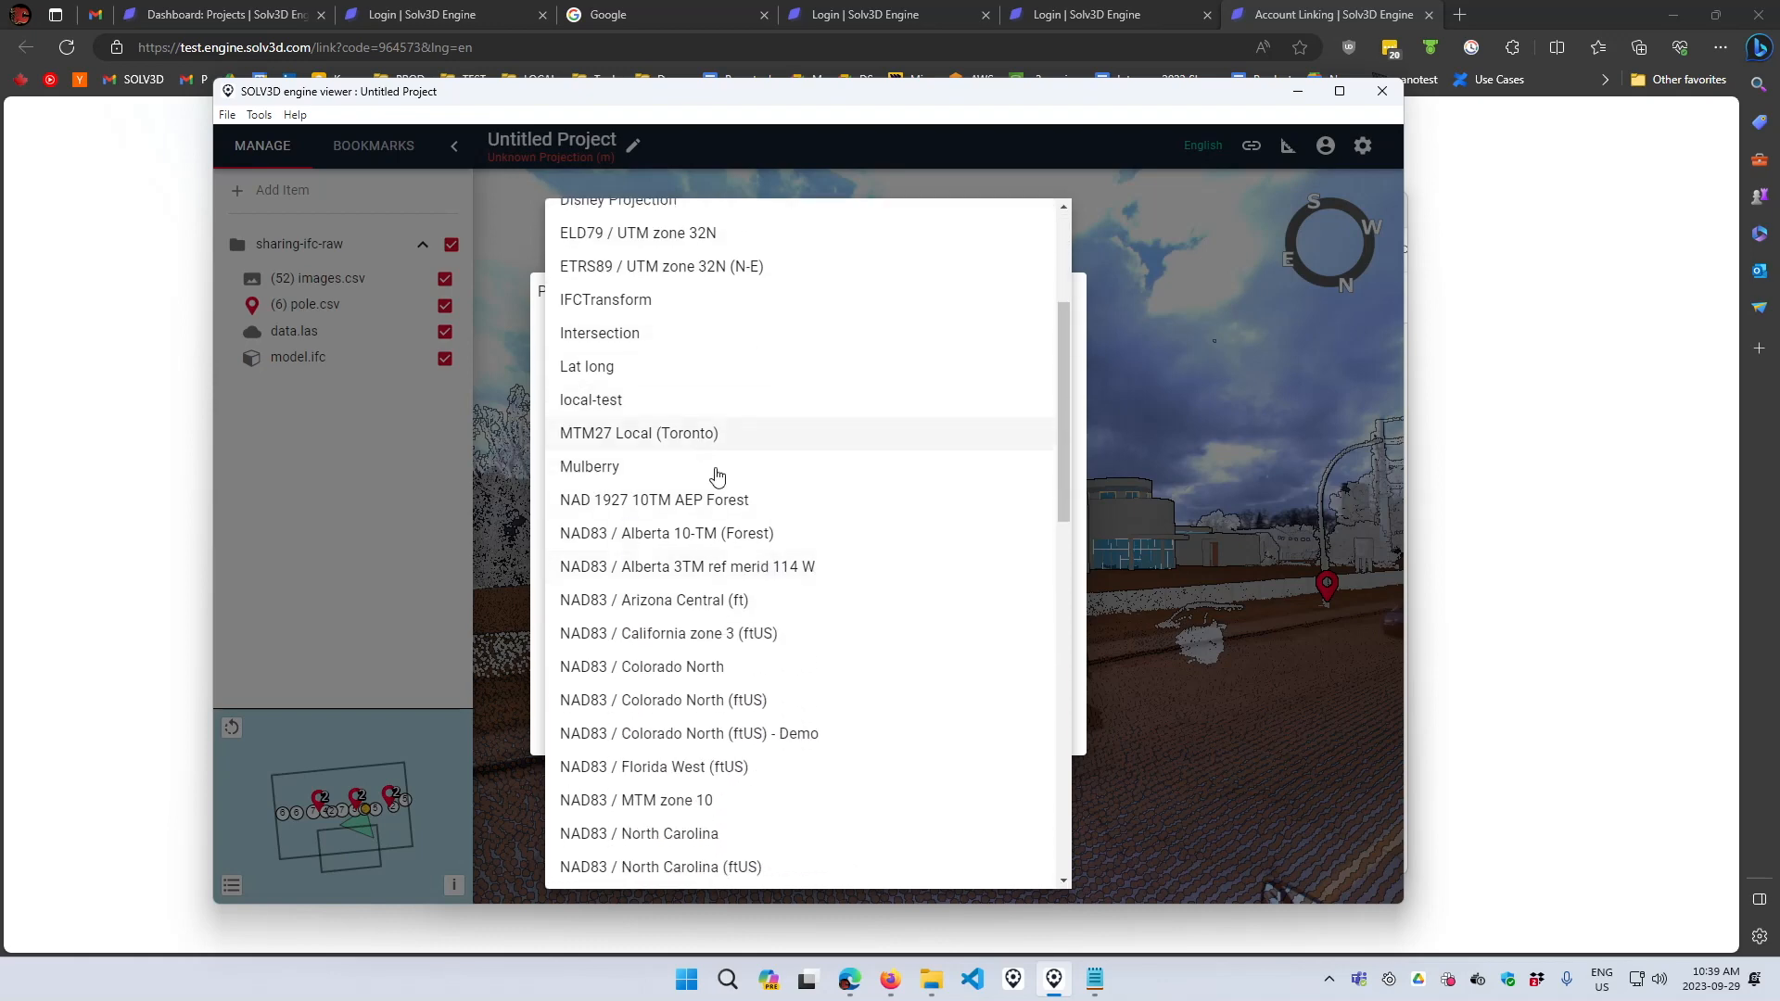
pyautogui.click(672, 568)
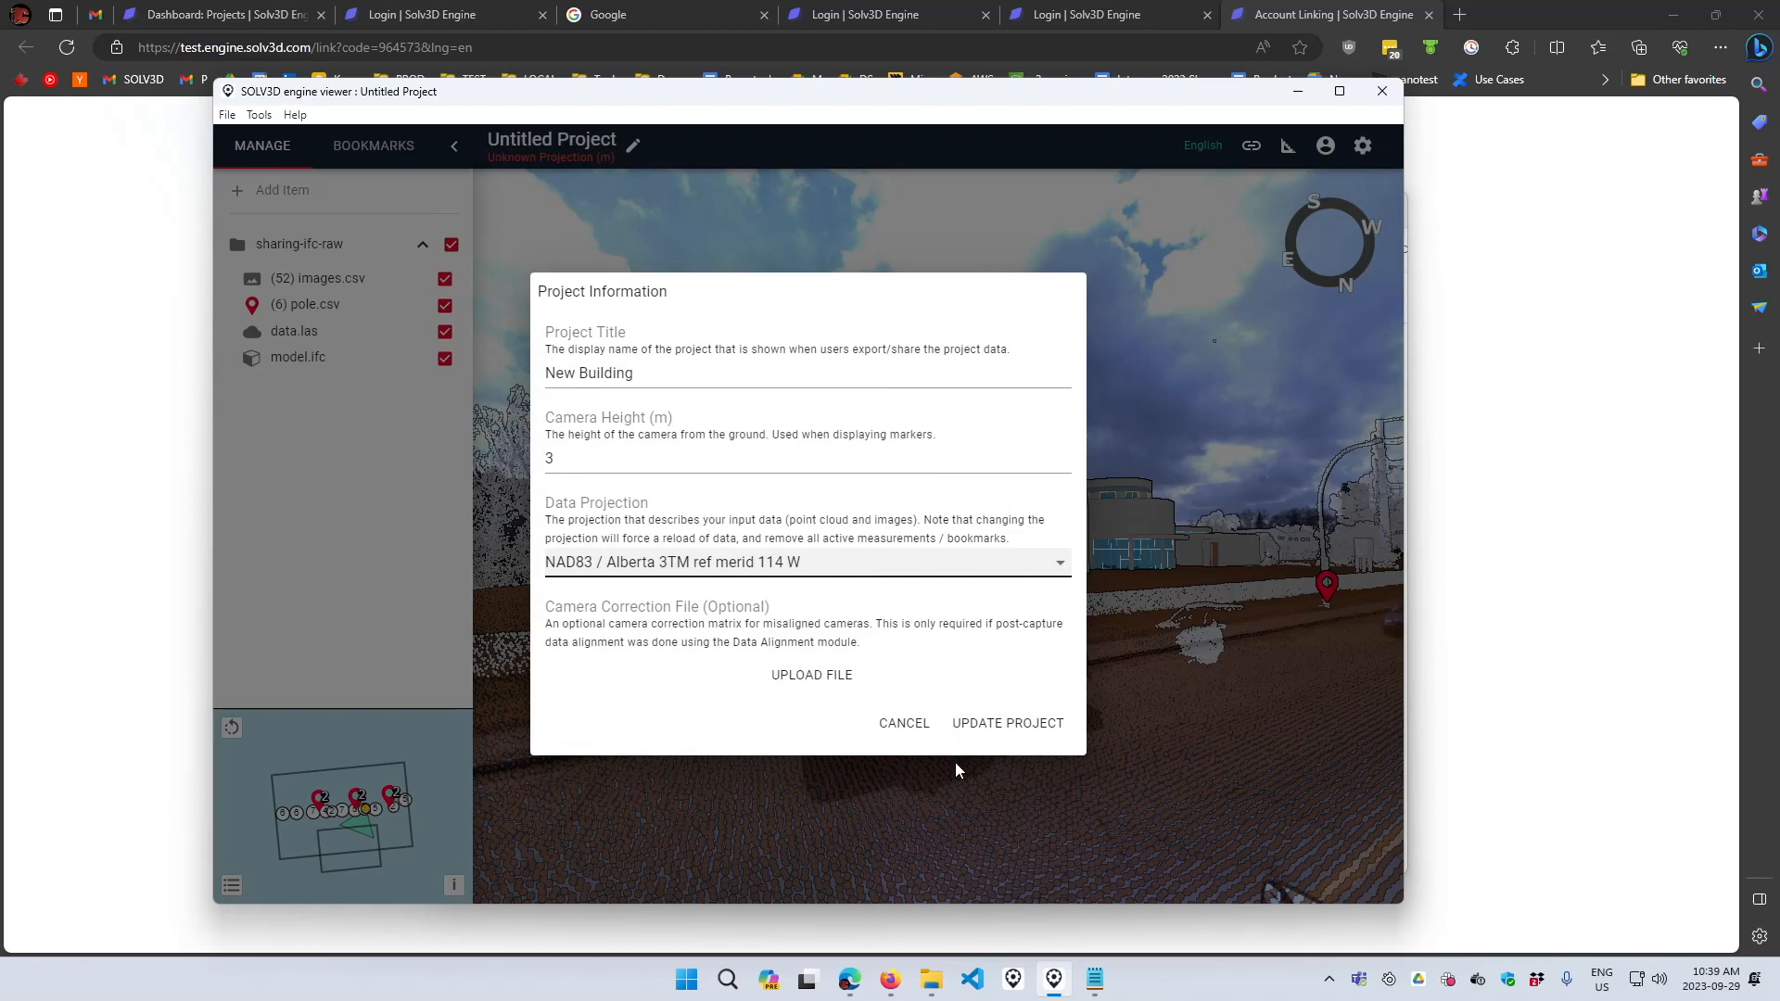
pyautogui.click(1032, 733)
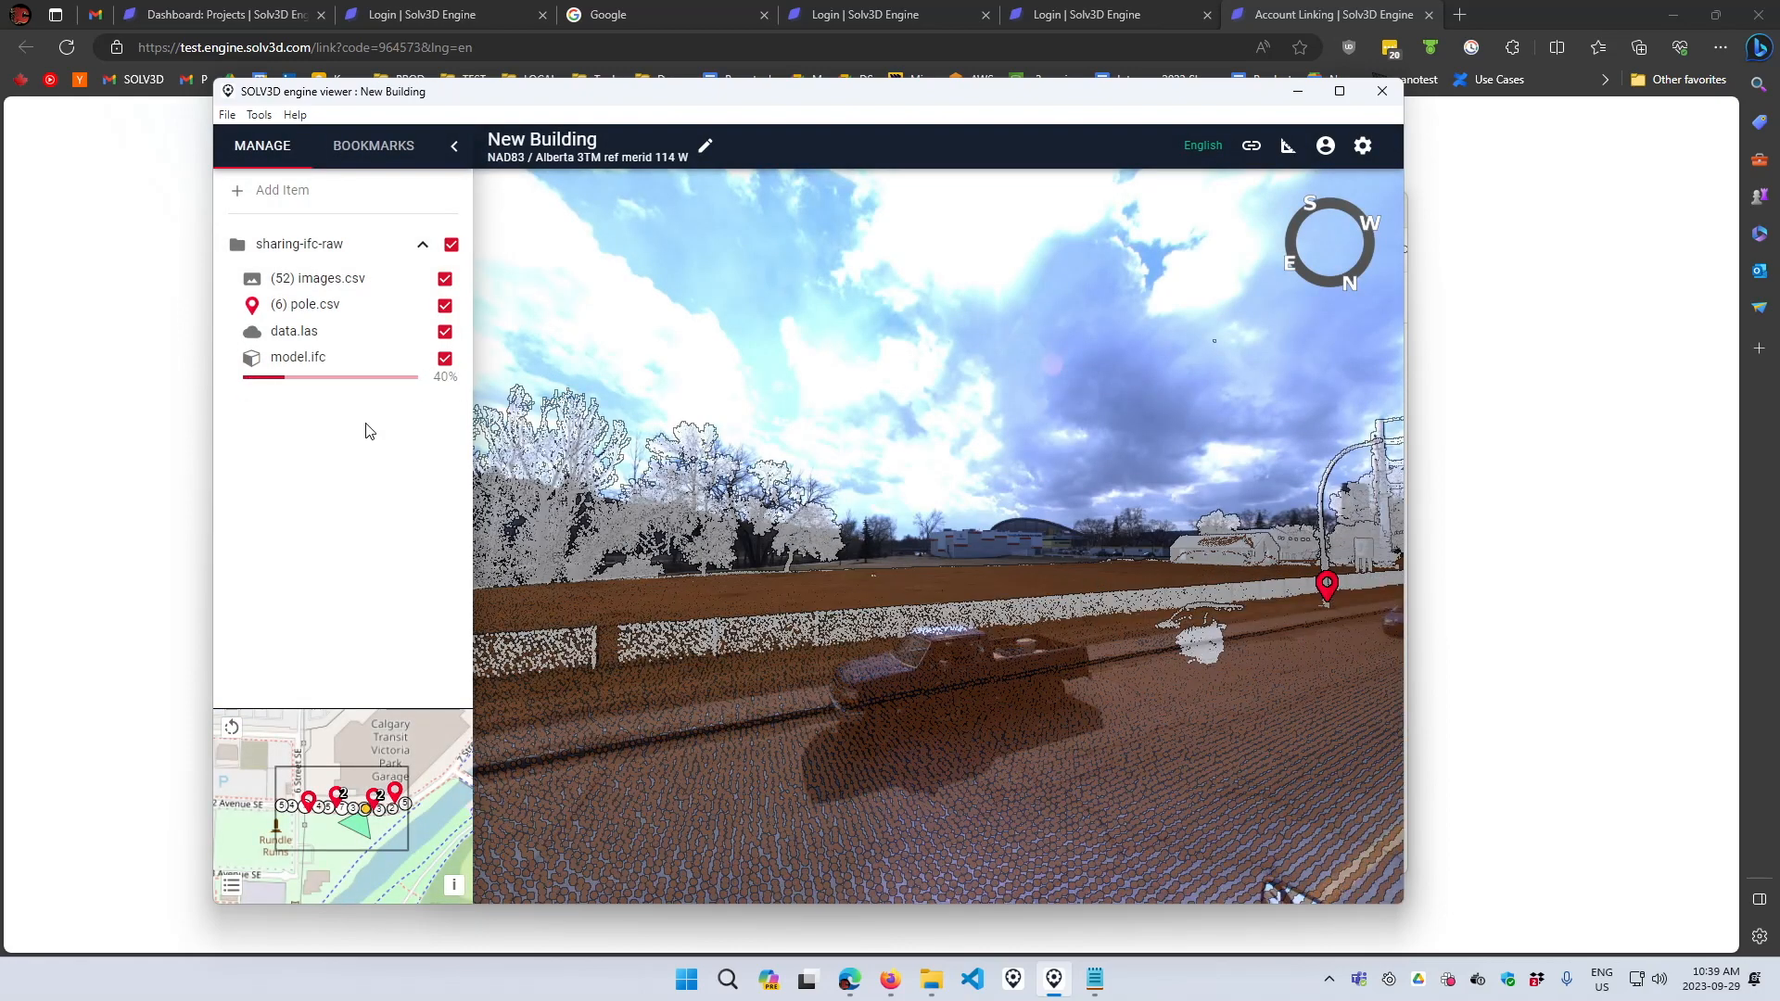
# - Switch the minimap background to satellite imagery
pyautogui.click(231, 886)
pyautogui.click(332, 830)
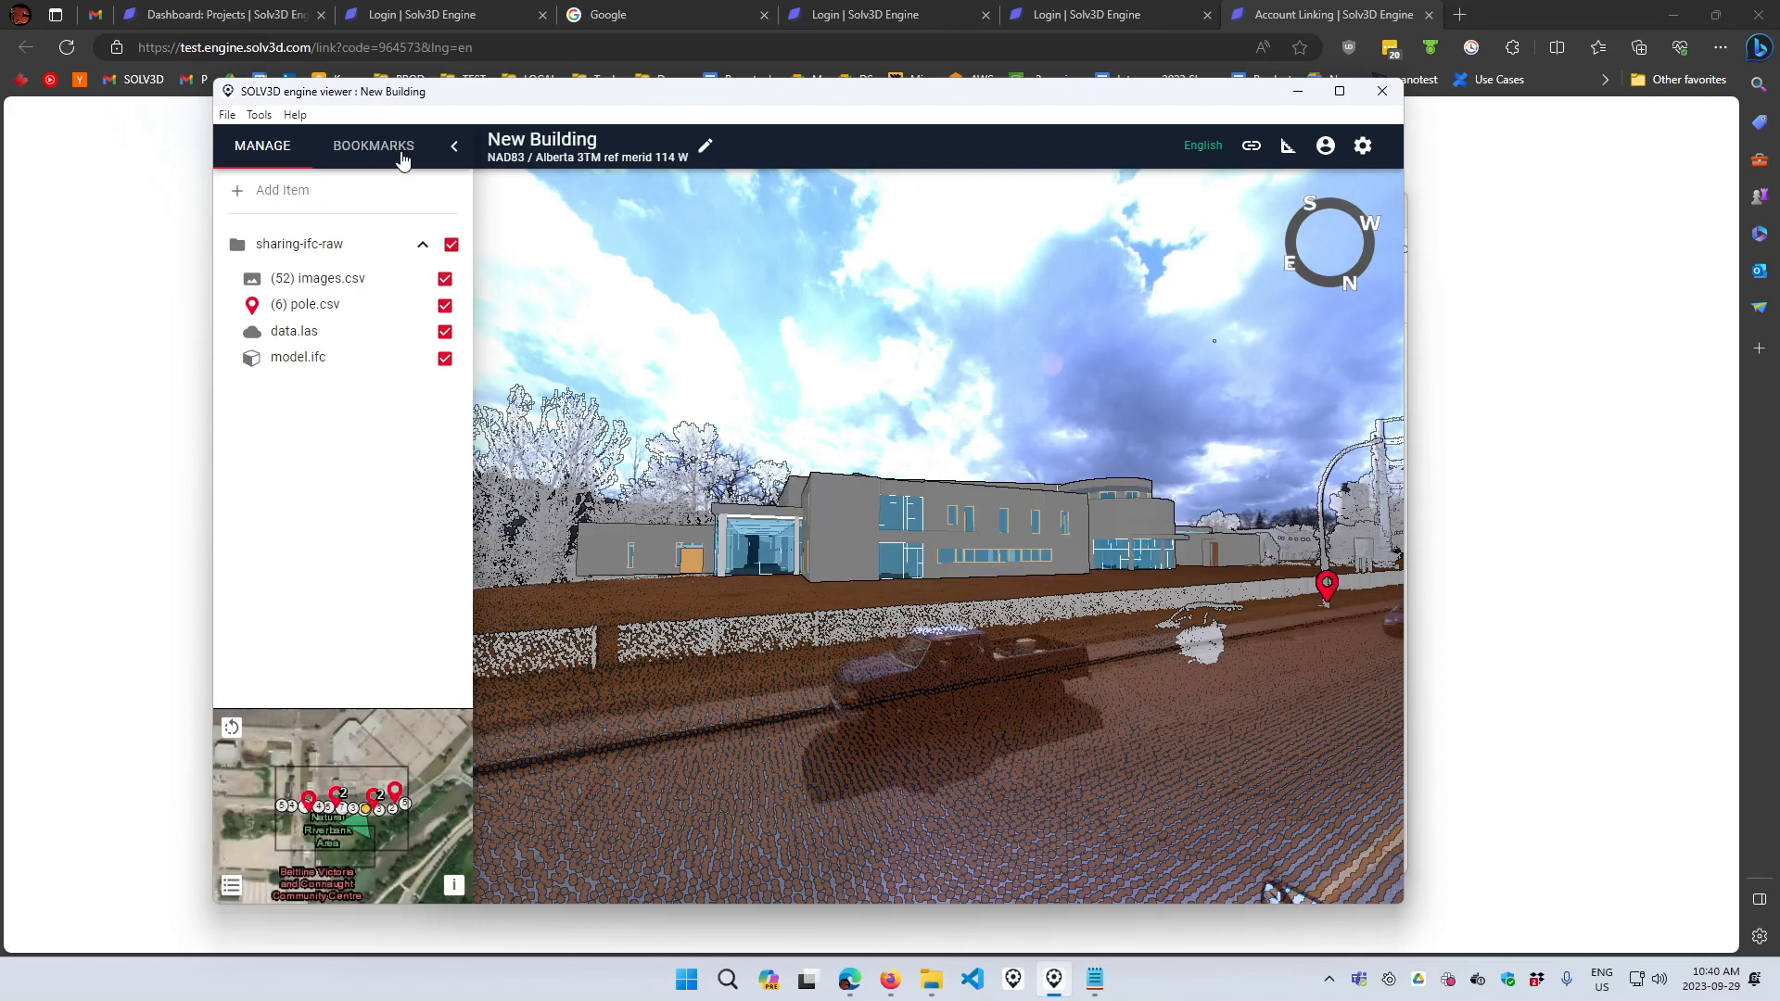
# - Add a bookmark named Building for the current view of the building
pyautogui.click(373, 147)
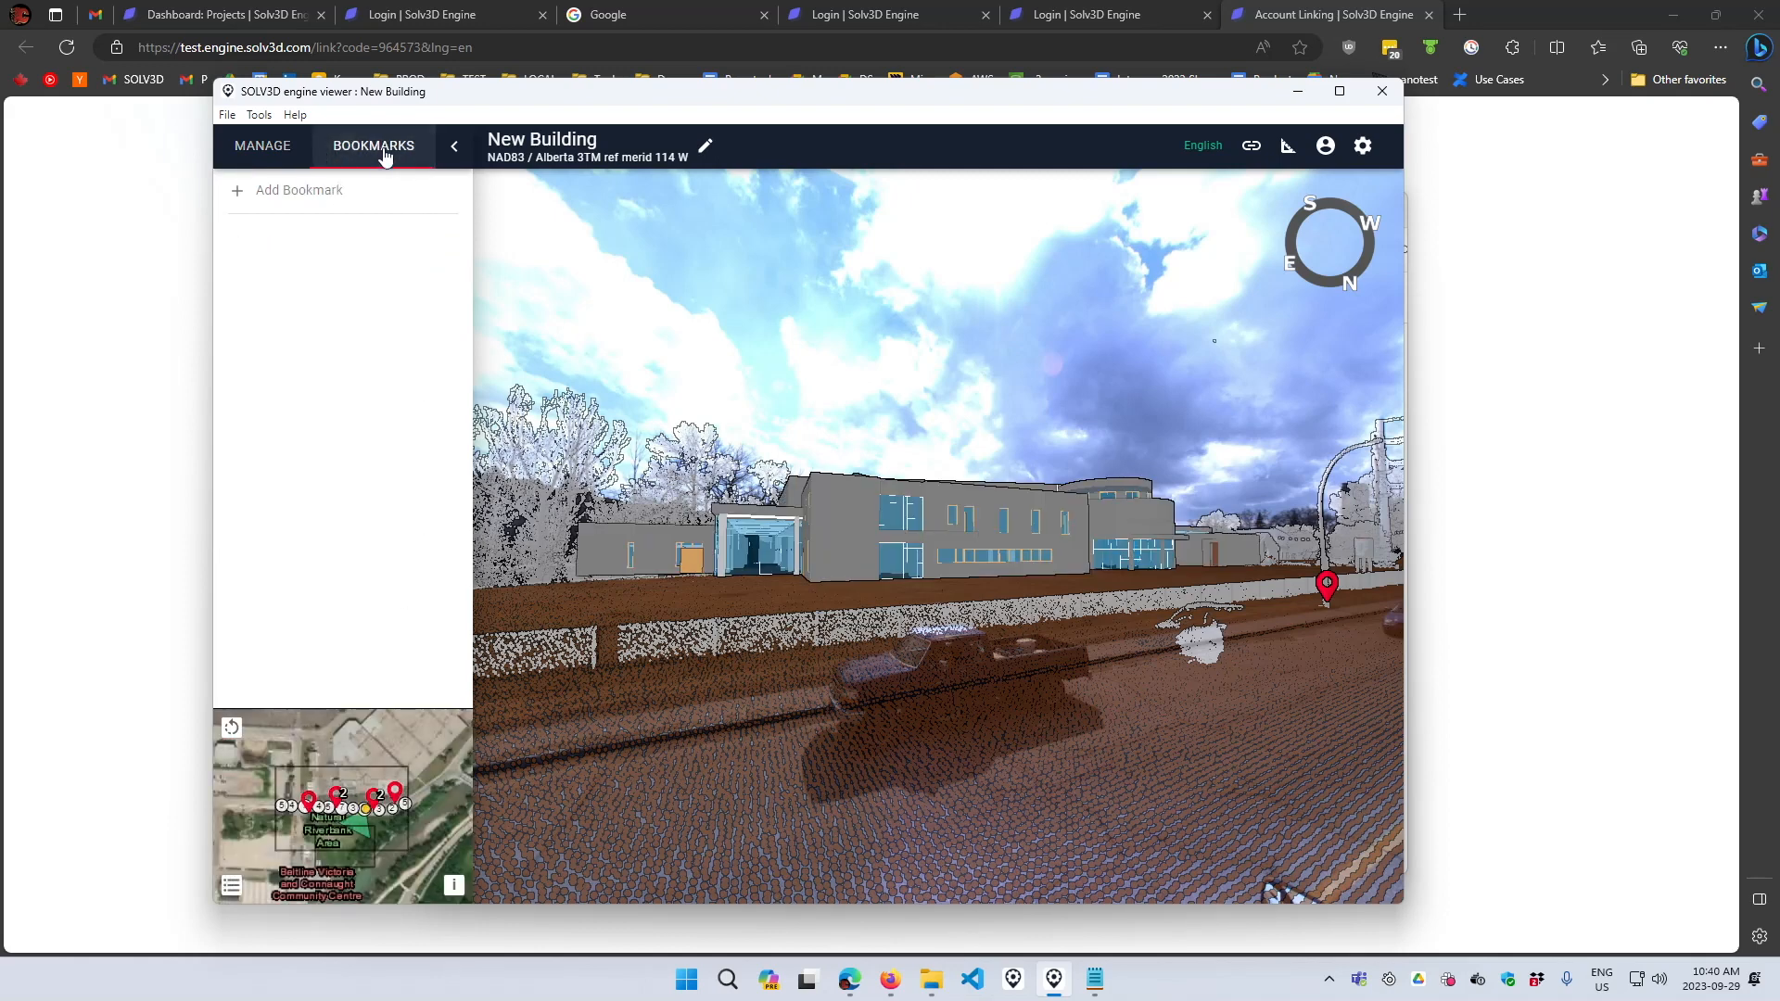
pyautogui.click(343, 189)
pyautogui.write('Building')
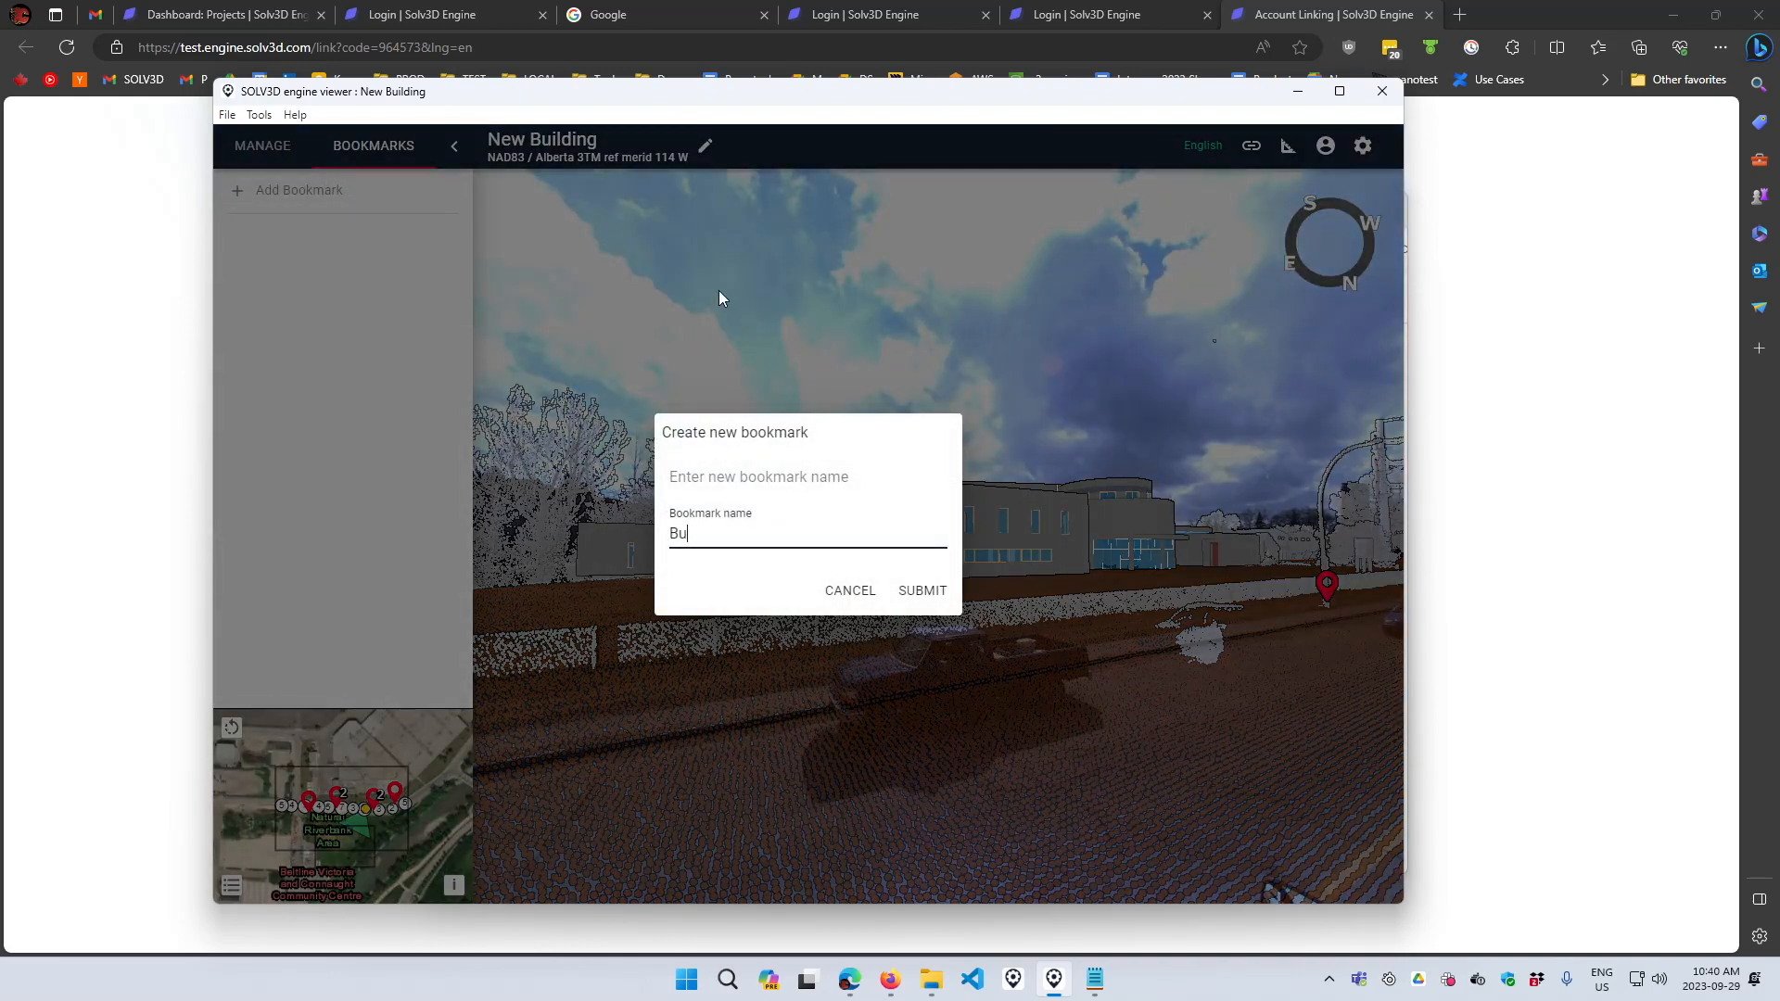
pyautogui.click(938, 593)
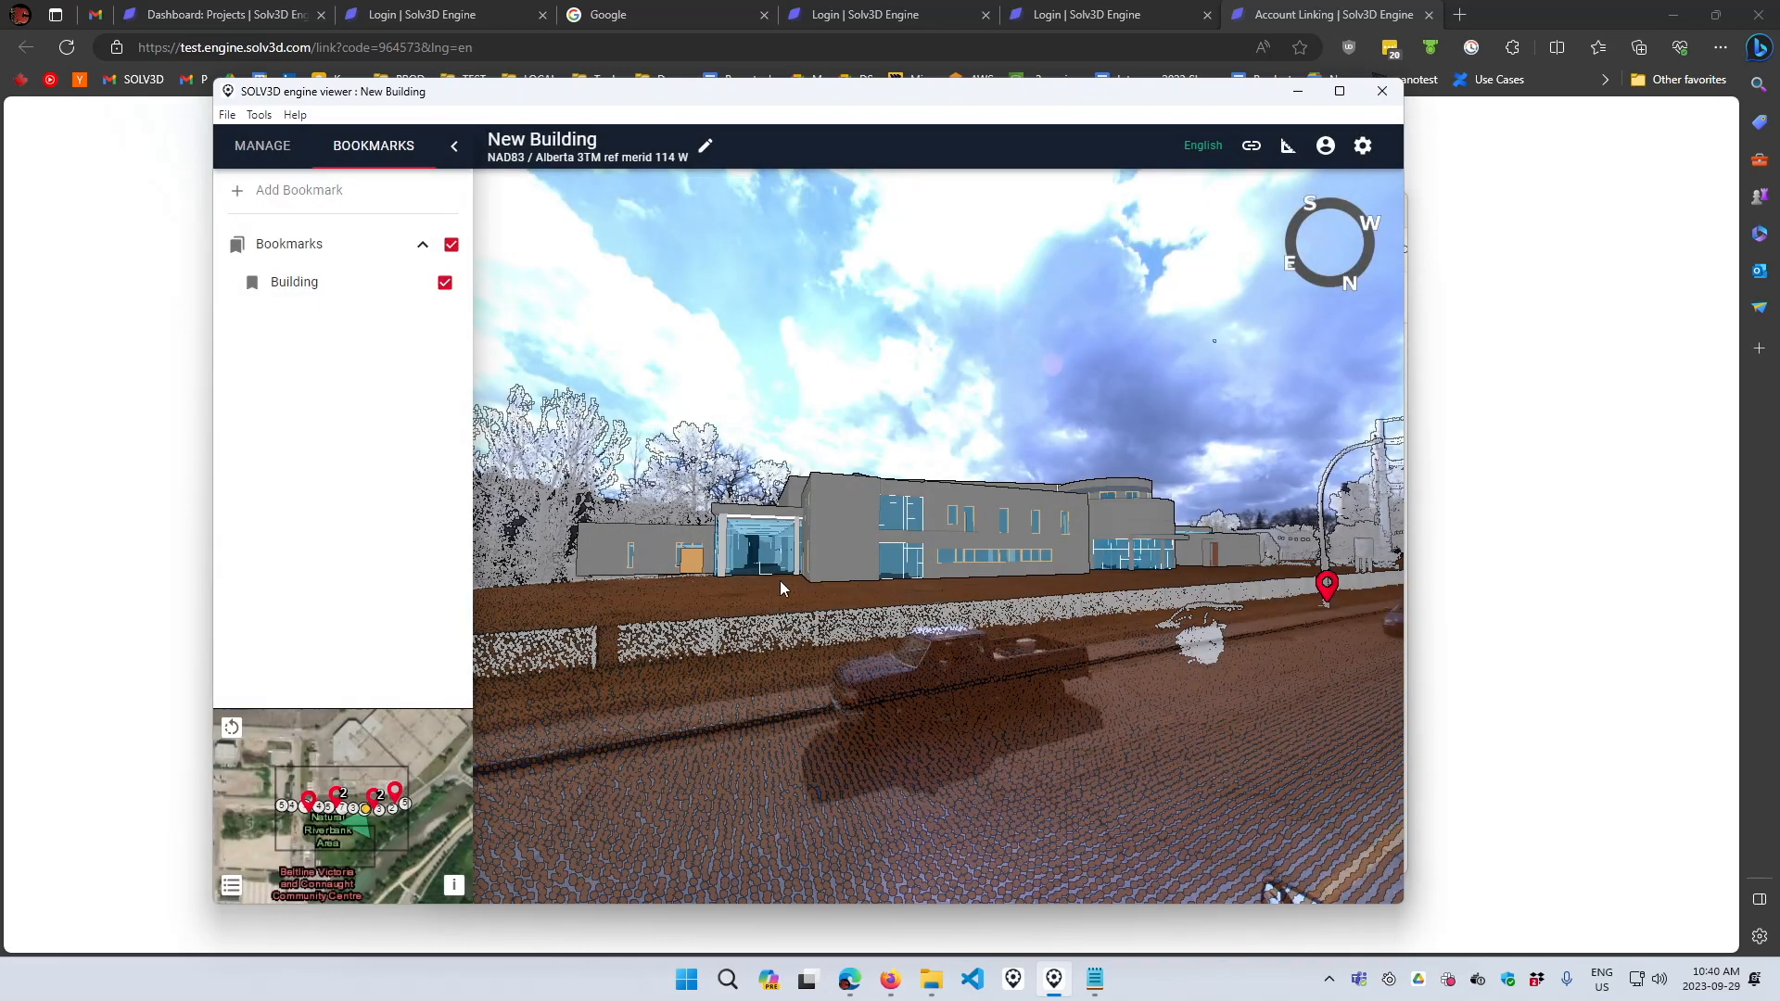
# - Switch to top view, set the point cloud color type to Height and point visibility to 95%, then close settings
pyautogui.rightClick(942, 703)
pyautogui.click(1019, 705)
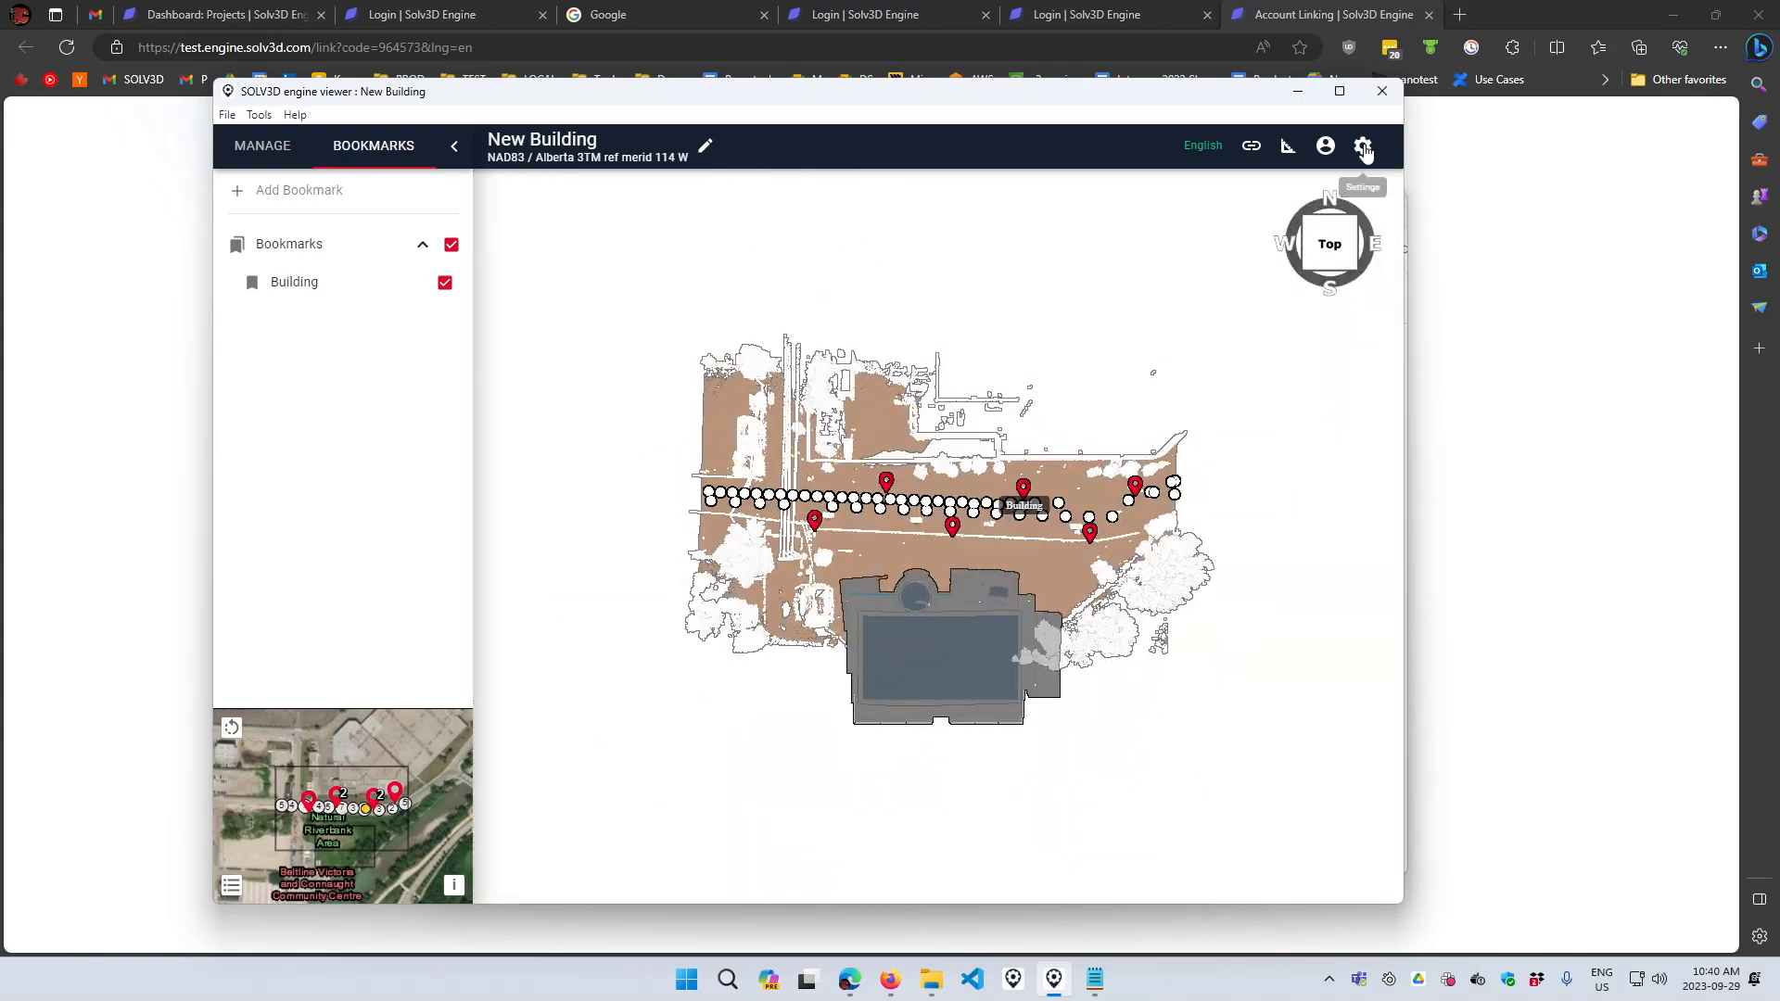
pyautogui.click(1362, 146)
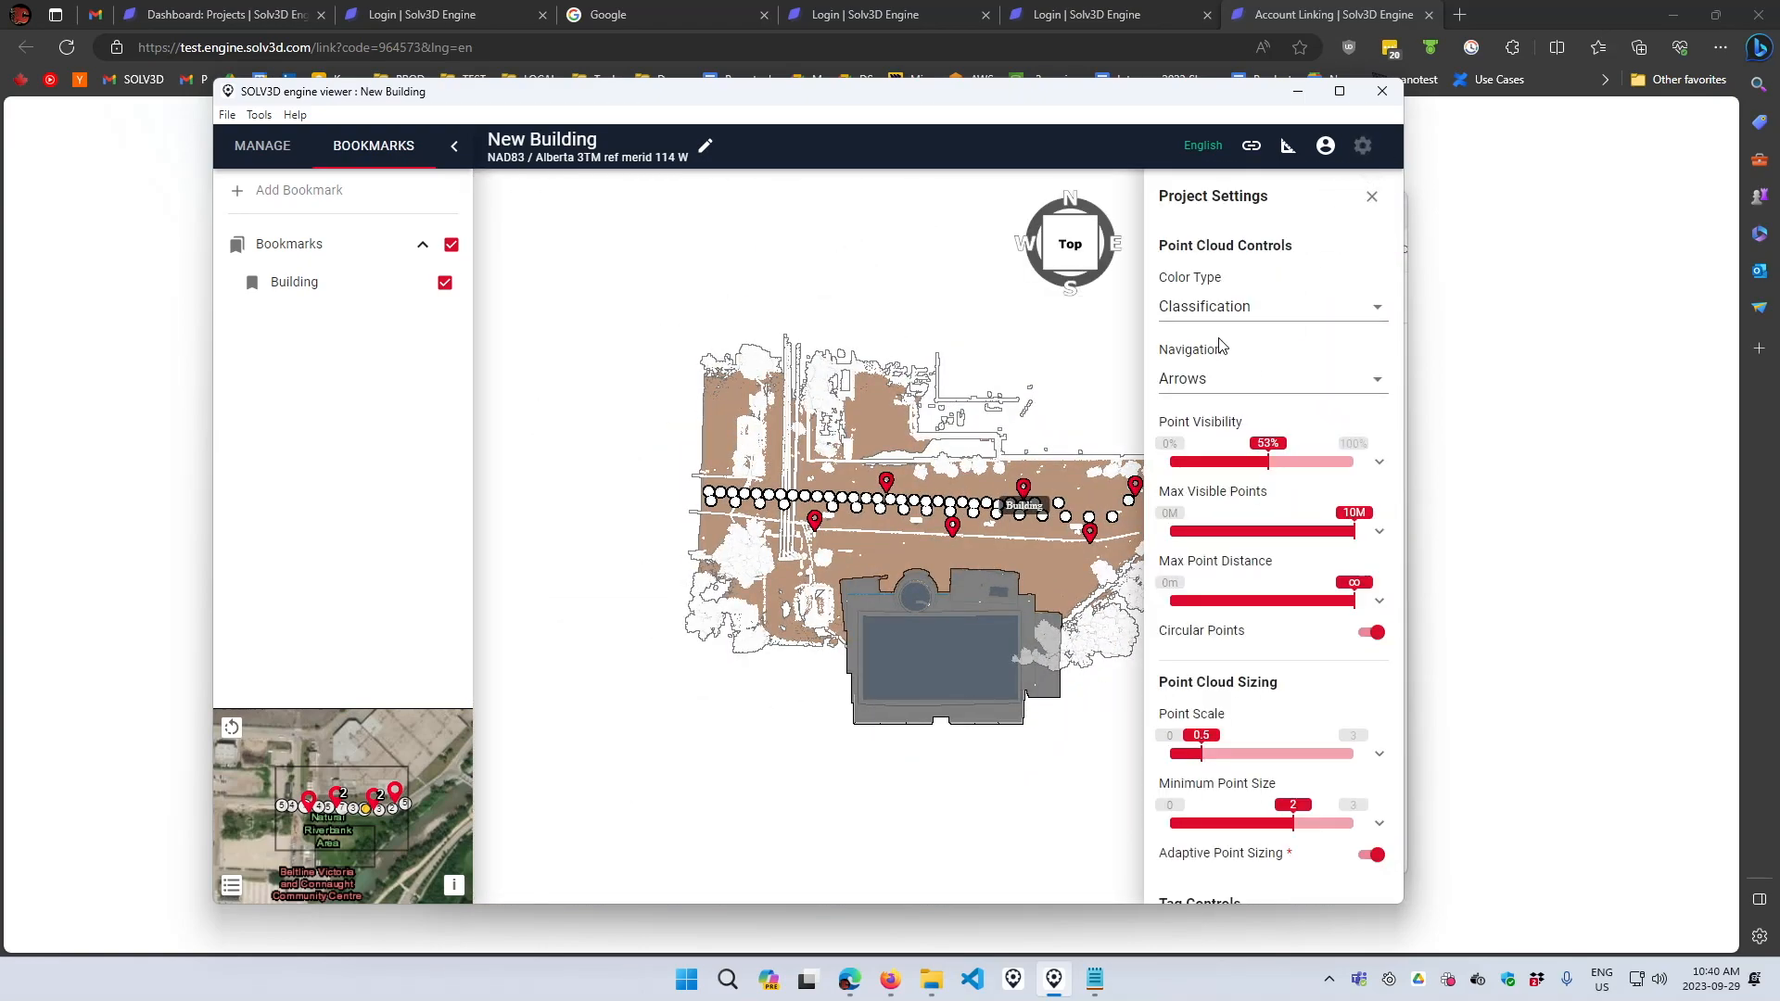
pyautogui.click(1225, 307)
pyautogui.click(1208, 243)
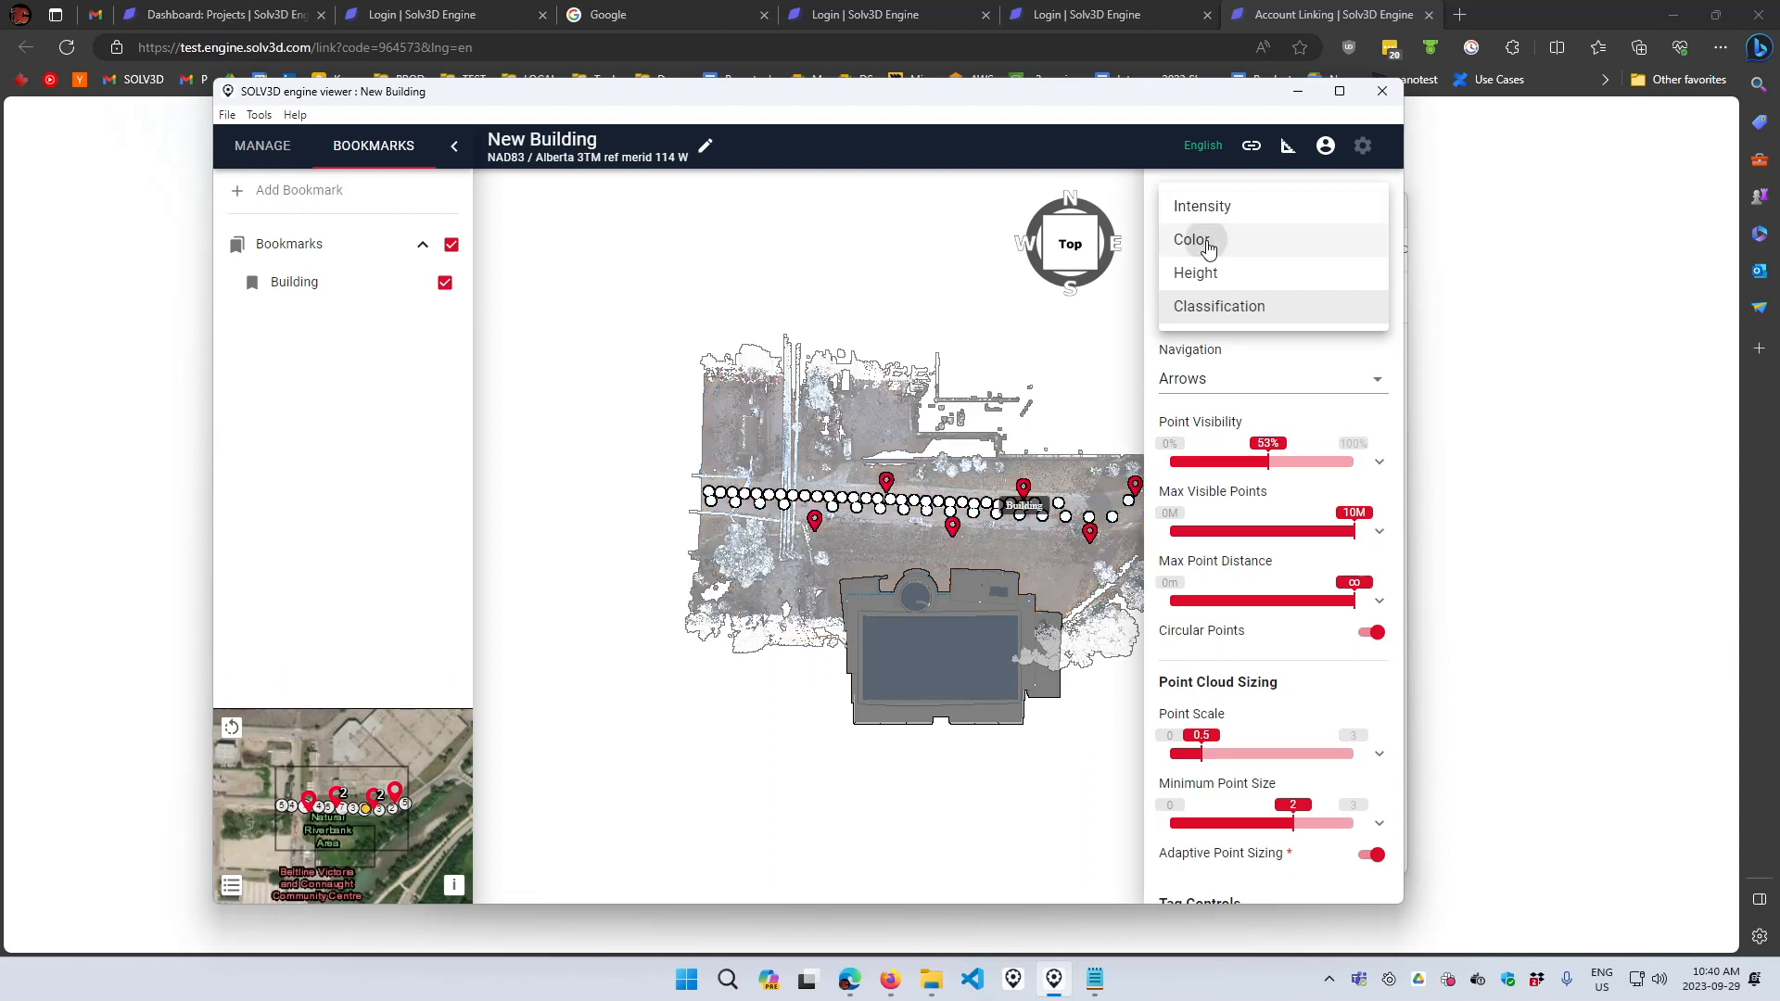
pyautogui.click(1211, 287)
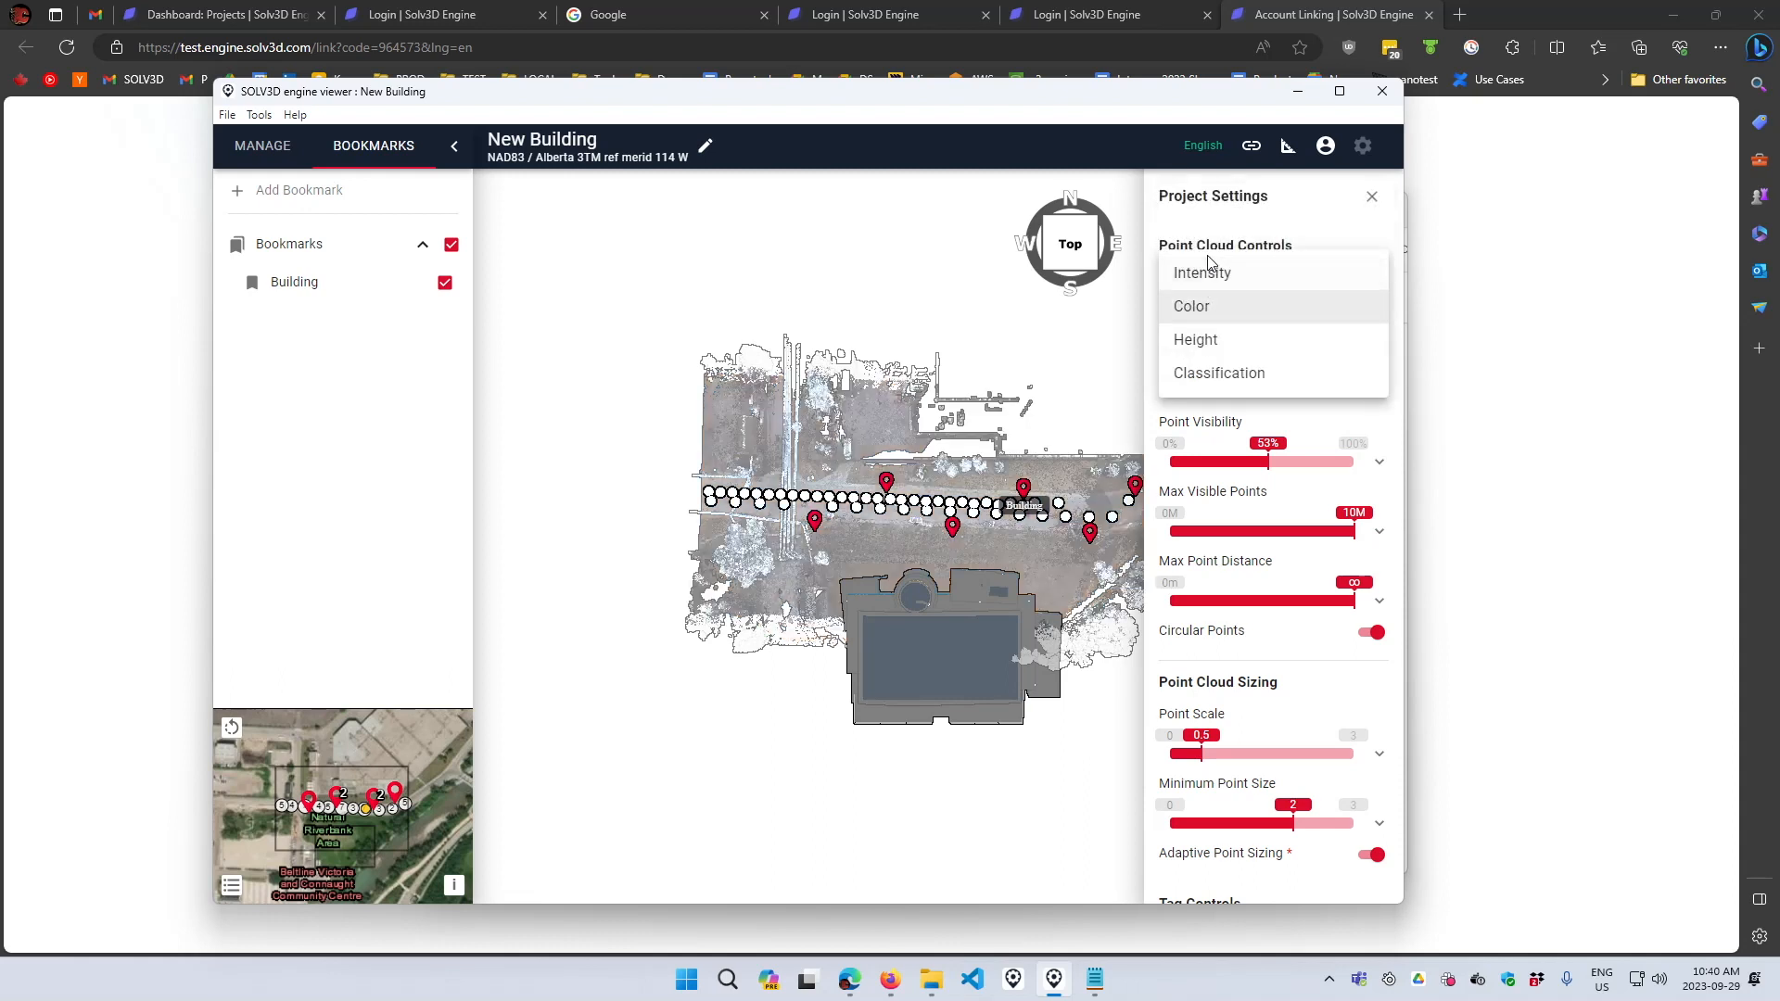
pyautogui.click(1197, 343)
pyautogui.moveTo(1265, 536); pyautogui.dragTo(1345, 535)
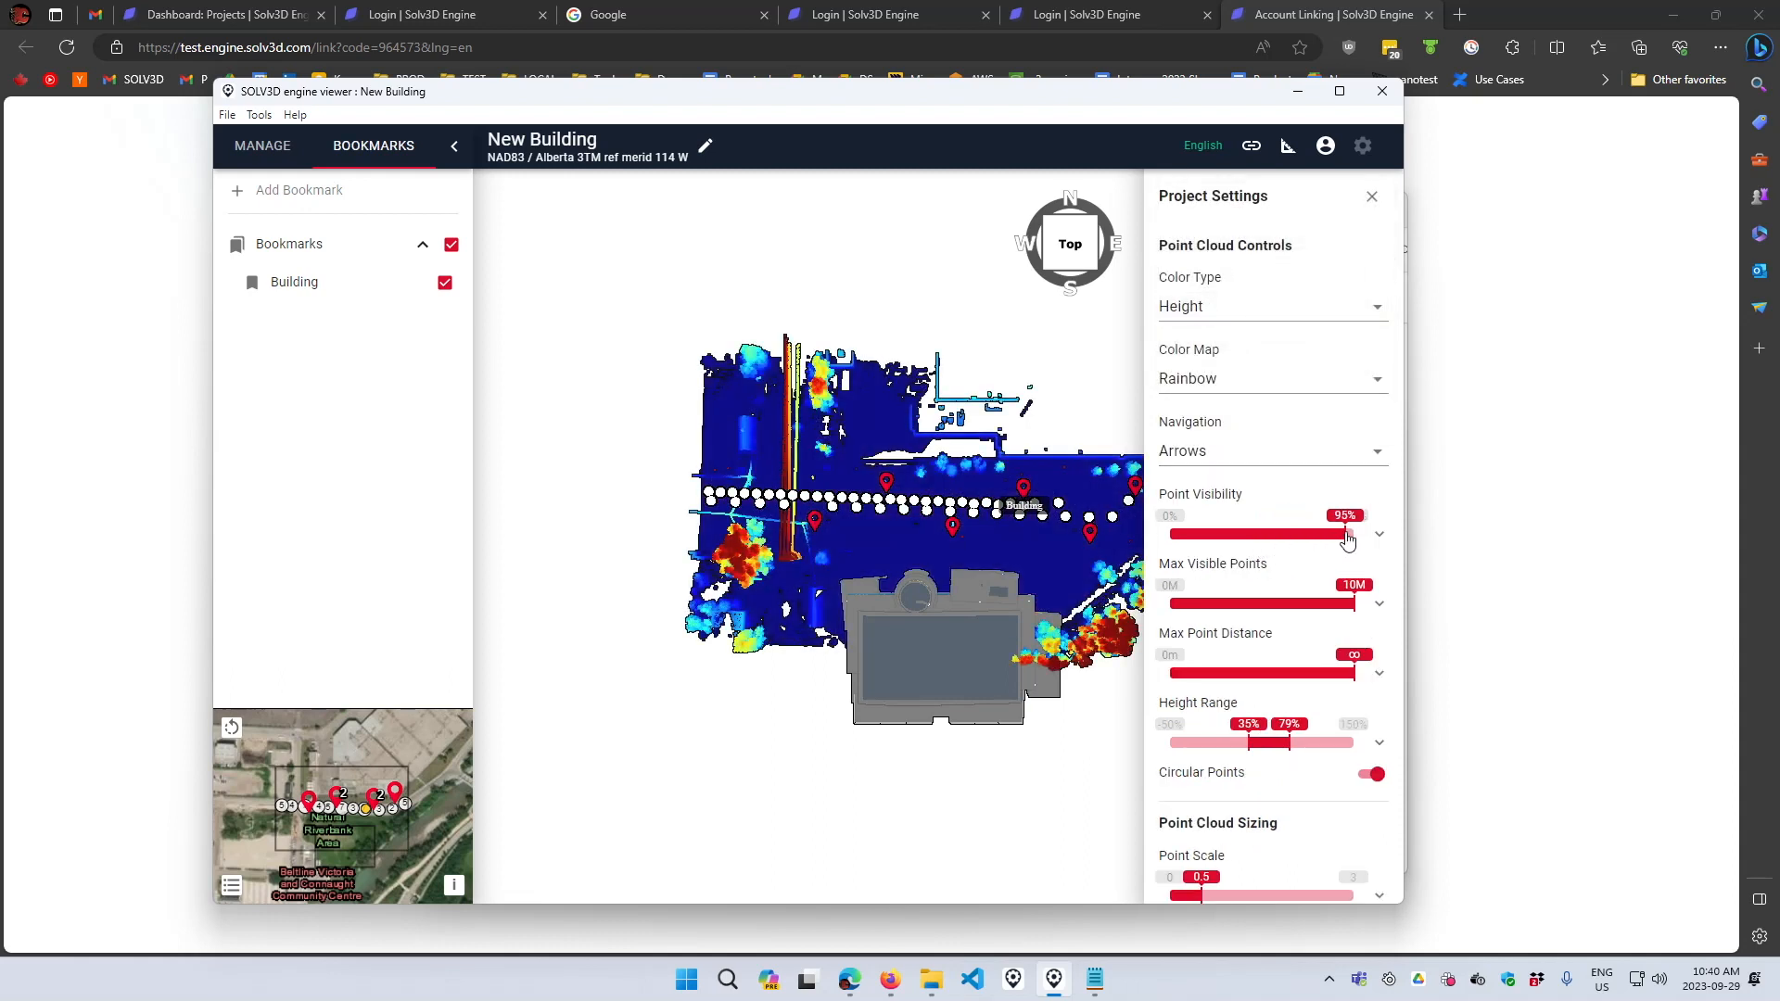
pyautogui.click(1378, 201)
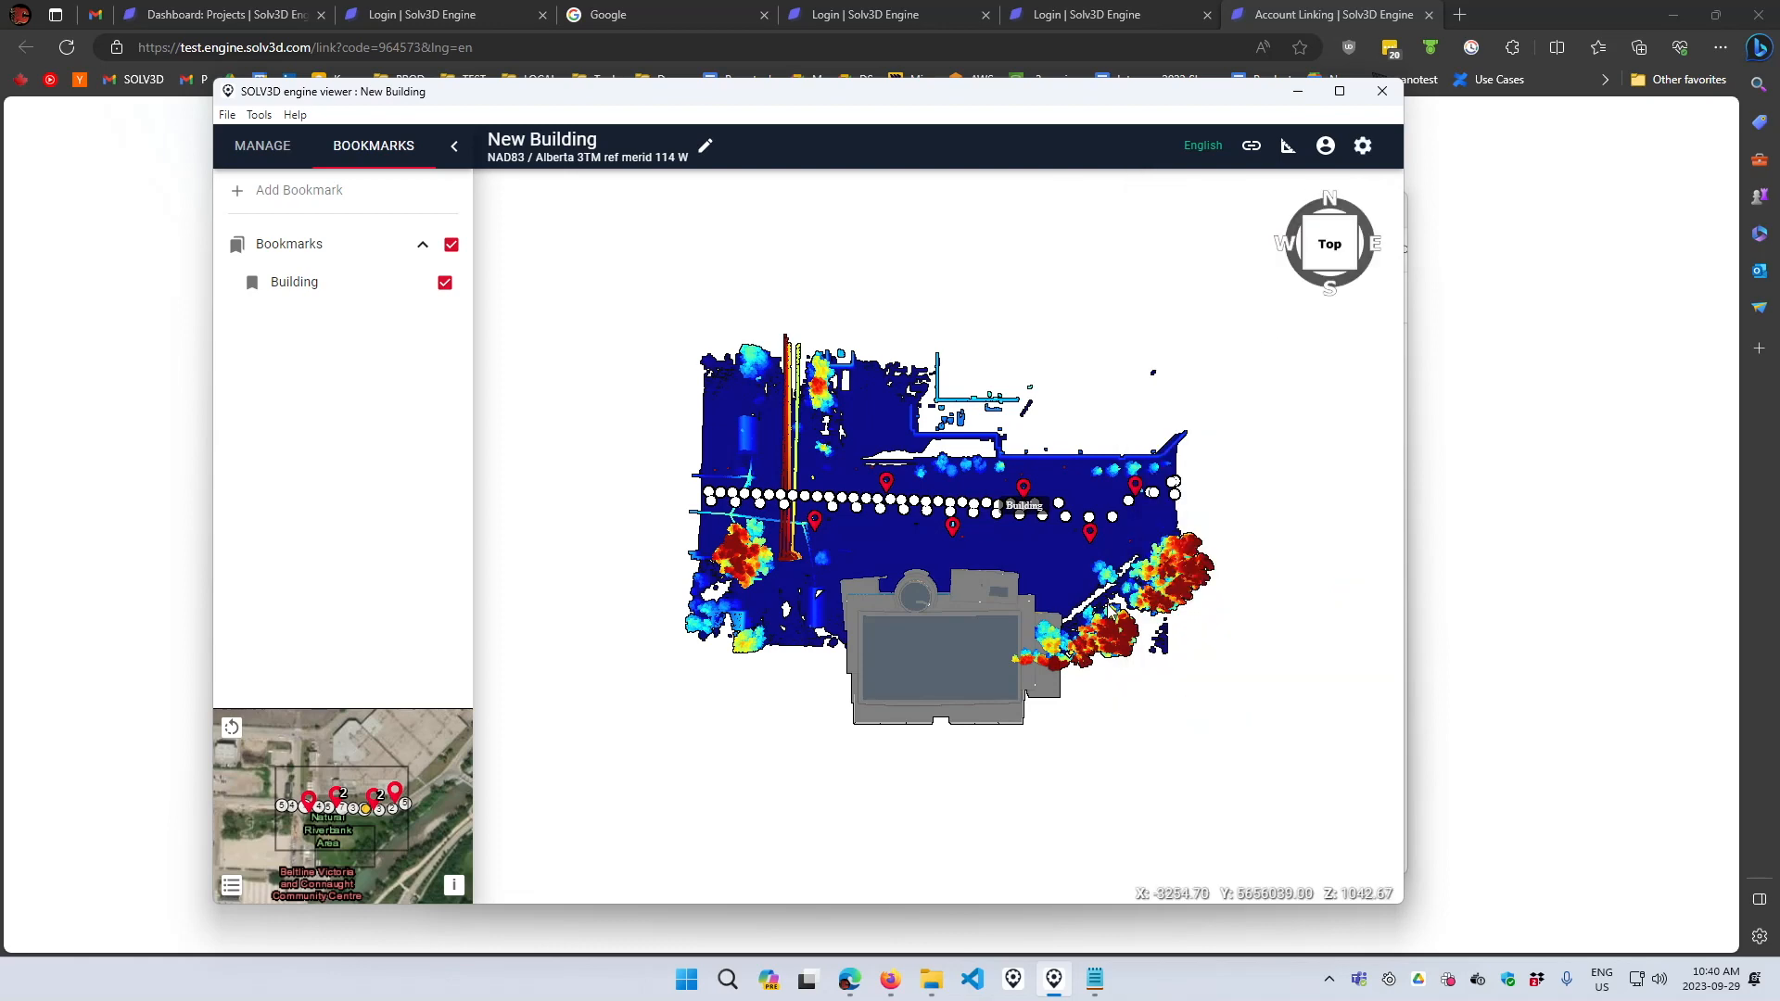
# - Add a bookmark named Overview for the zoomed top view
pyautogui.scroll(4, 1091, 626)
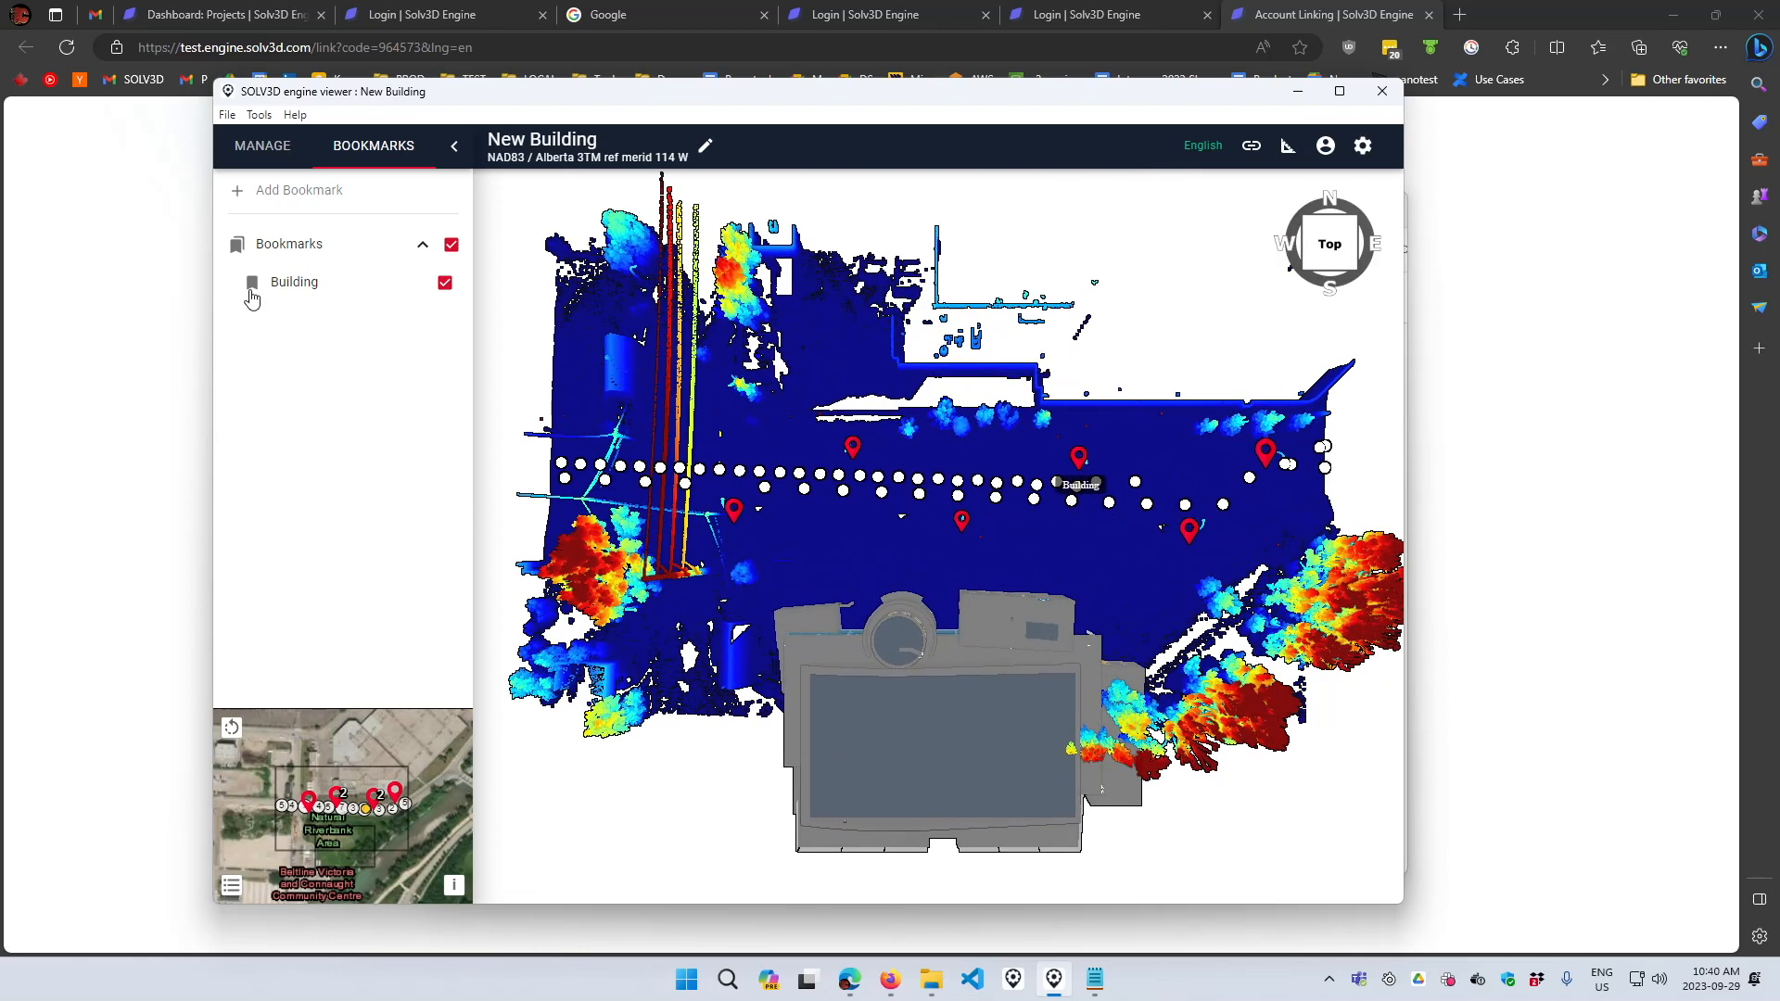
pyautogui.click(278, 189)
pyautogui.write('Overview')
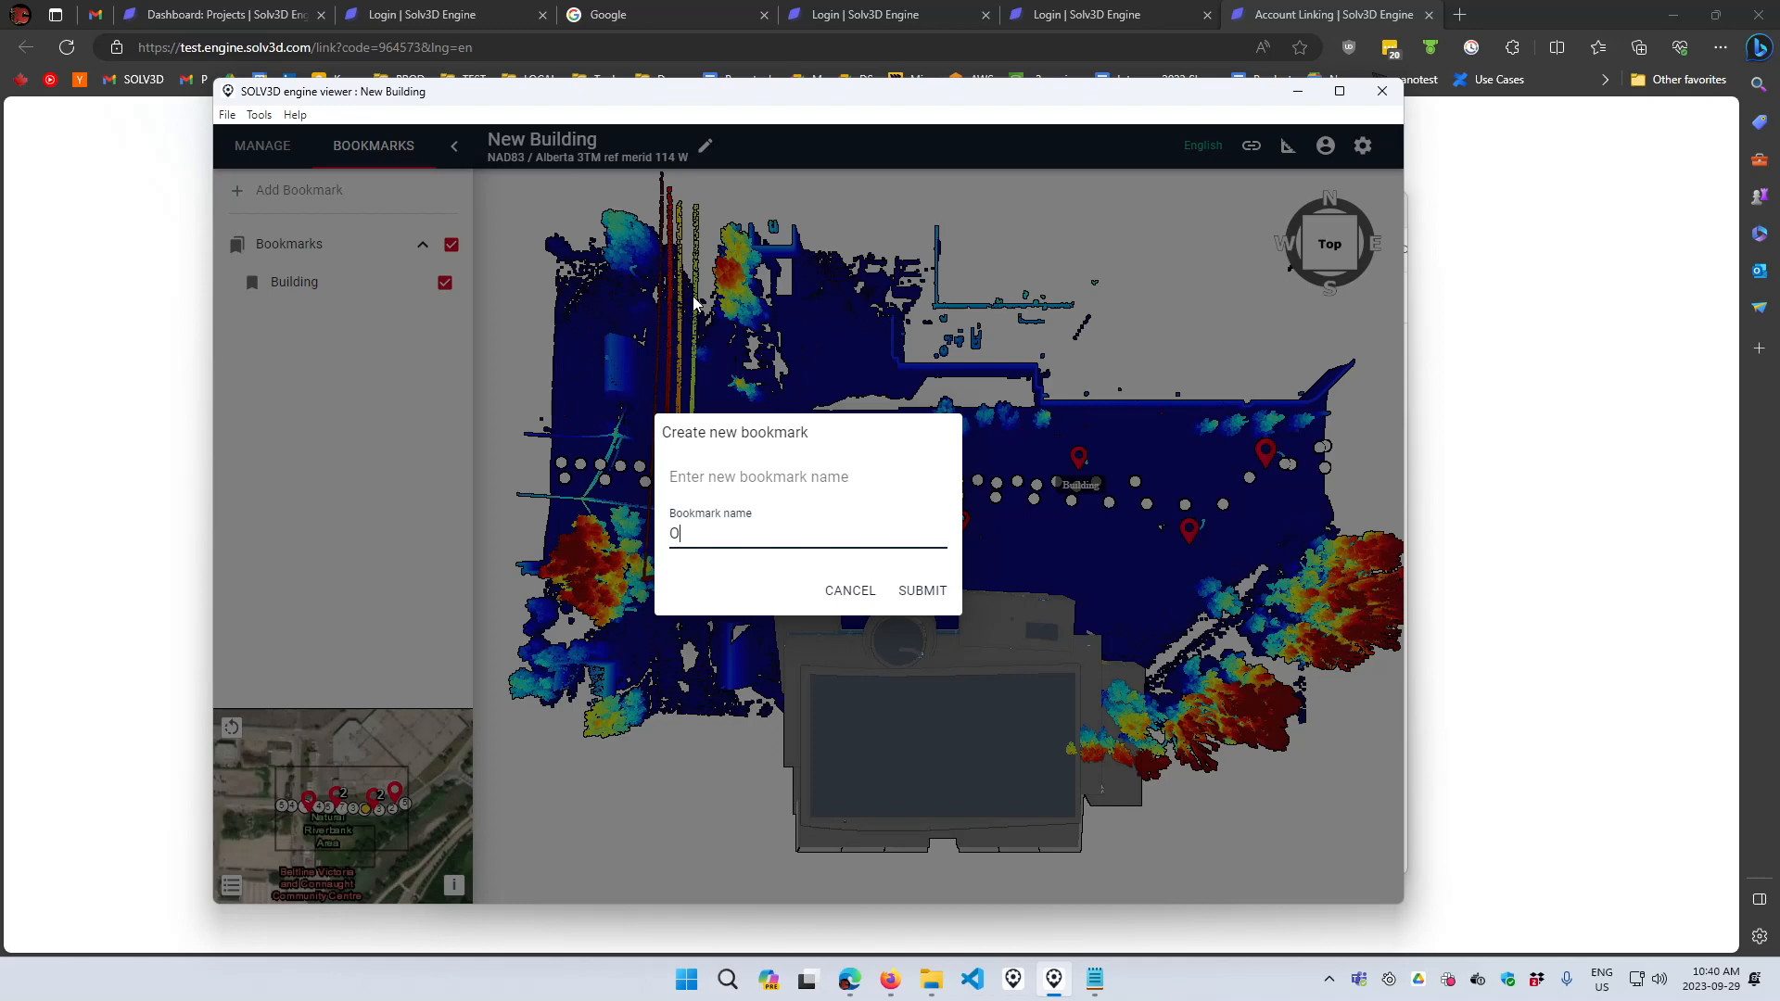
pyautogui.click(930, 584)
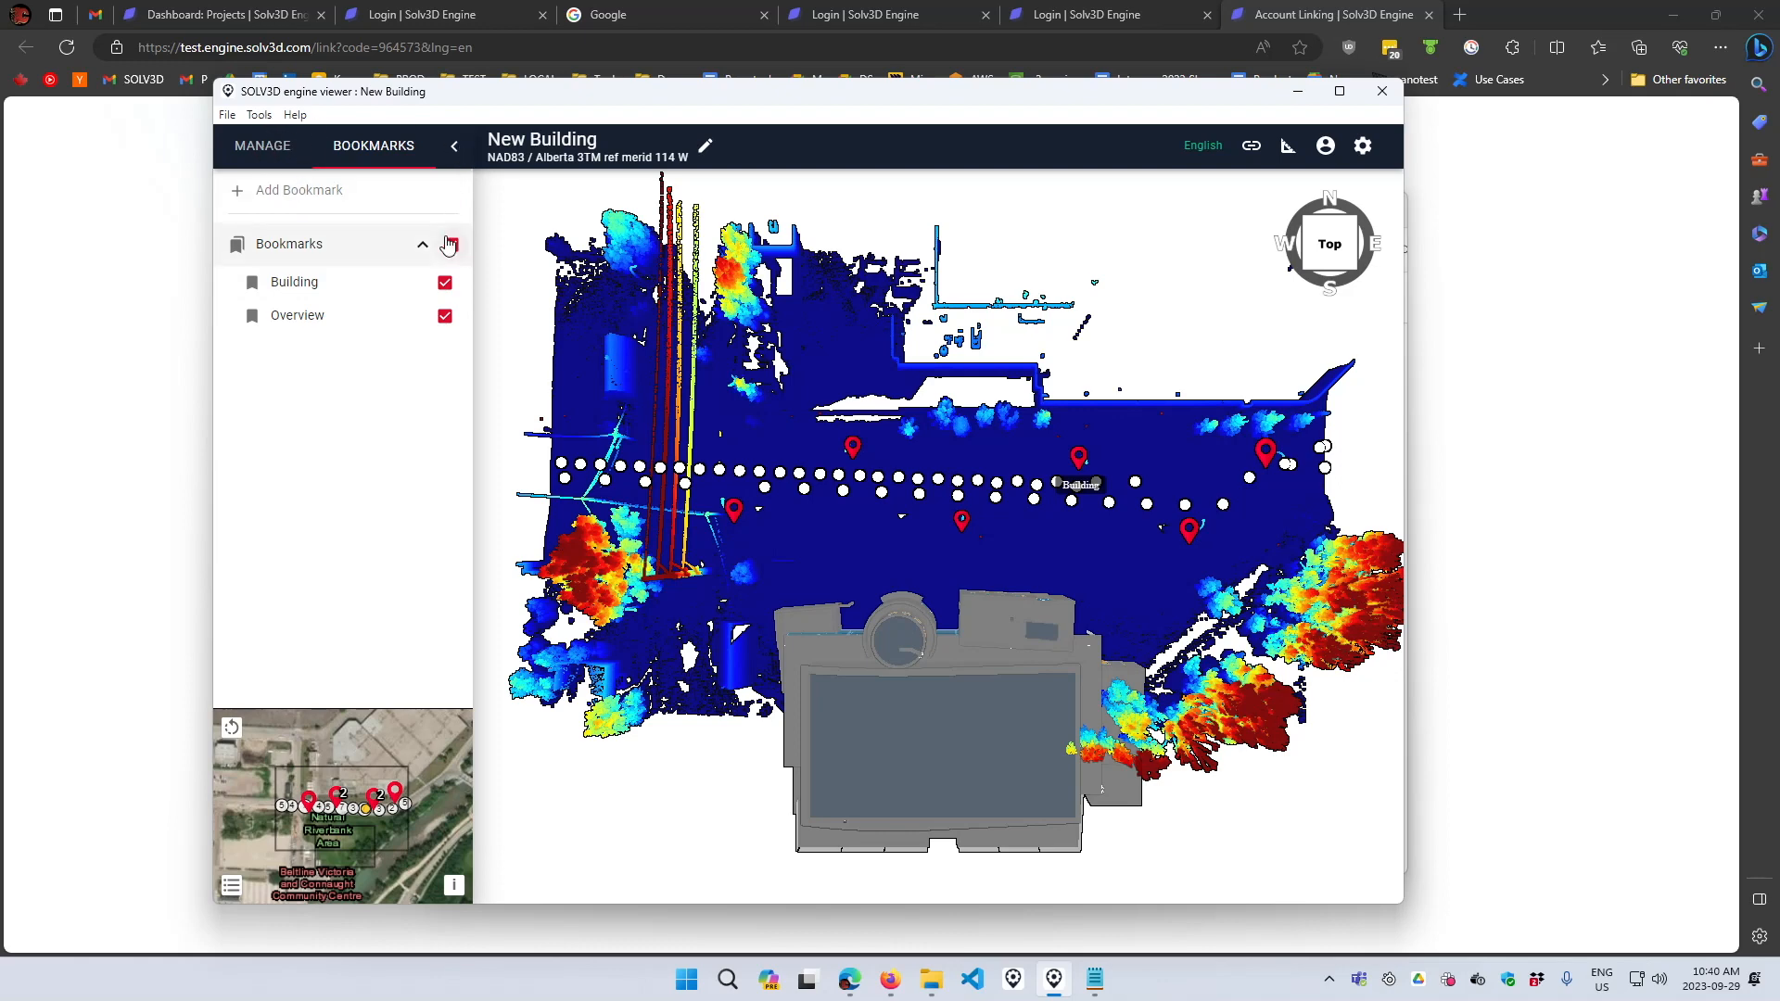
# - Export the project to the cloud as a new project
pyautogui.click(259, 114)
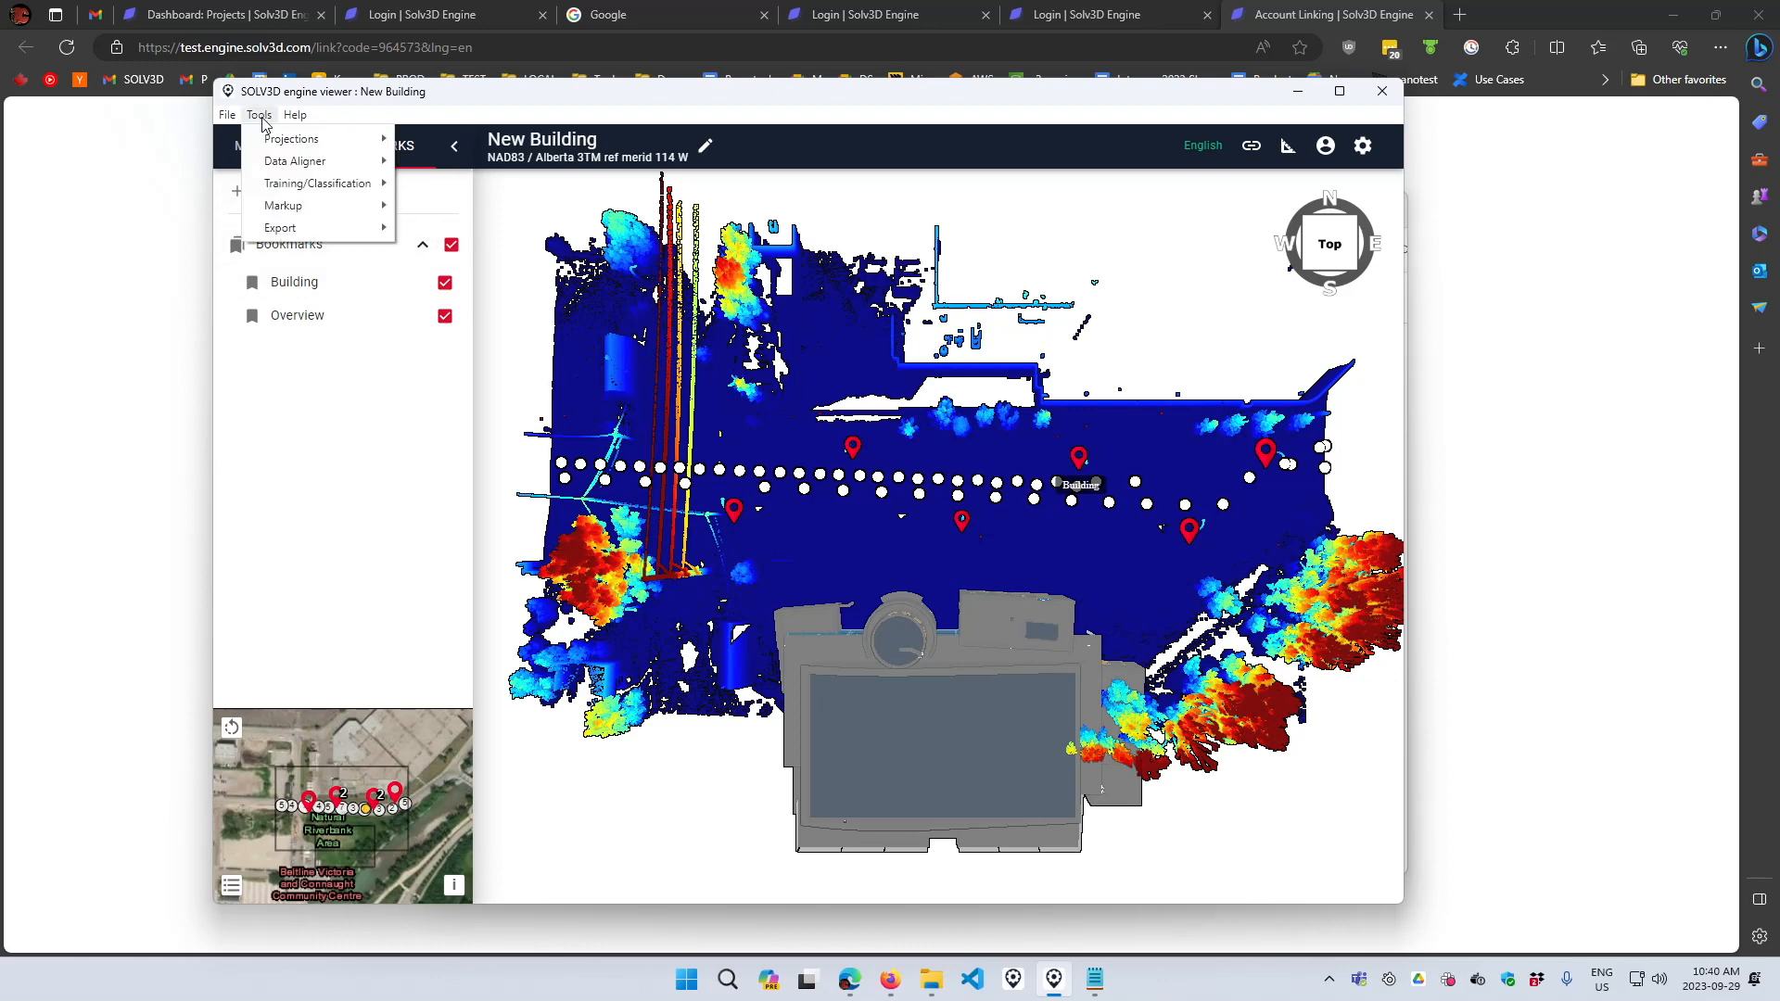
pyautogui.moveTo(298, 227)
pyautogui.click(428, 251)
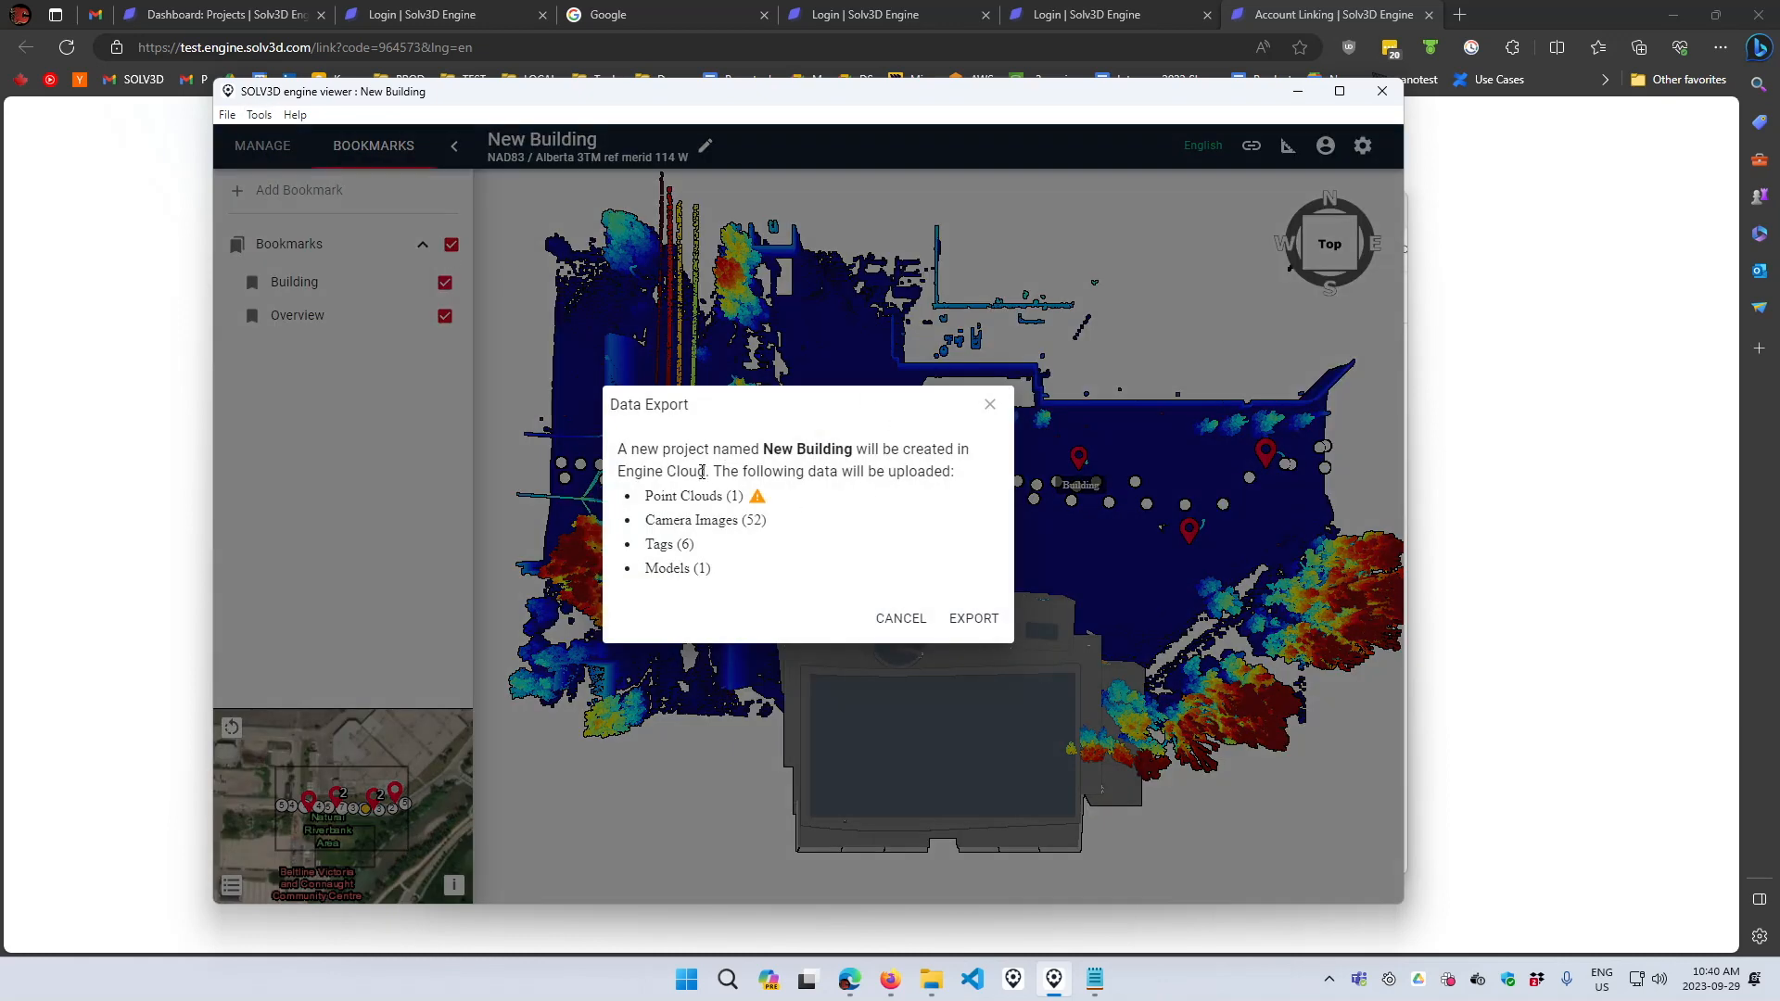
pyautogui.moveTo(760, 499)
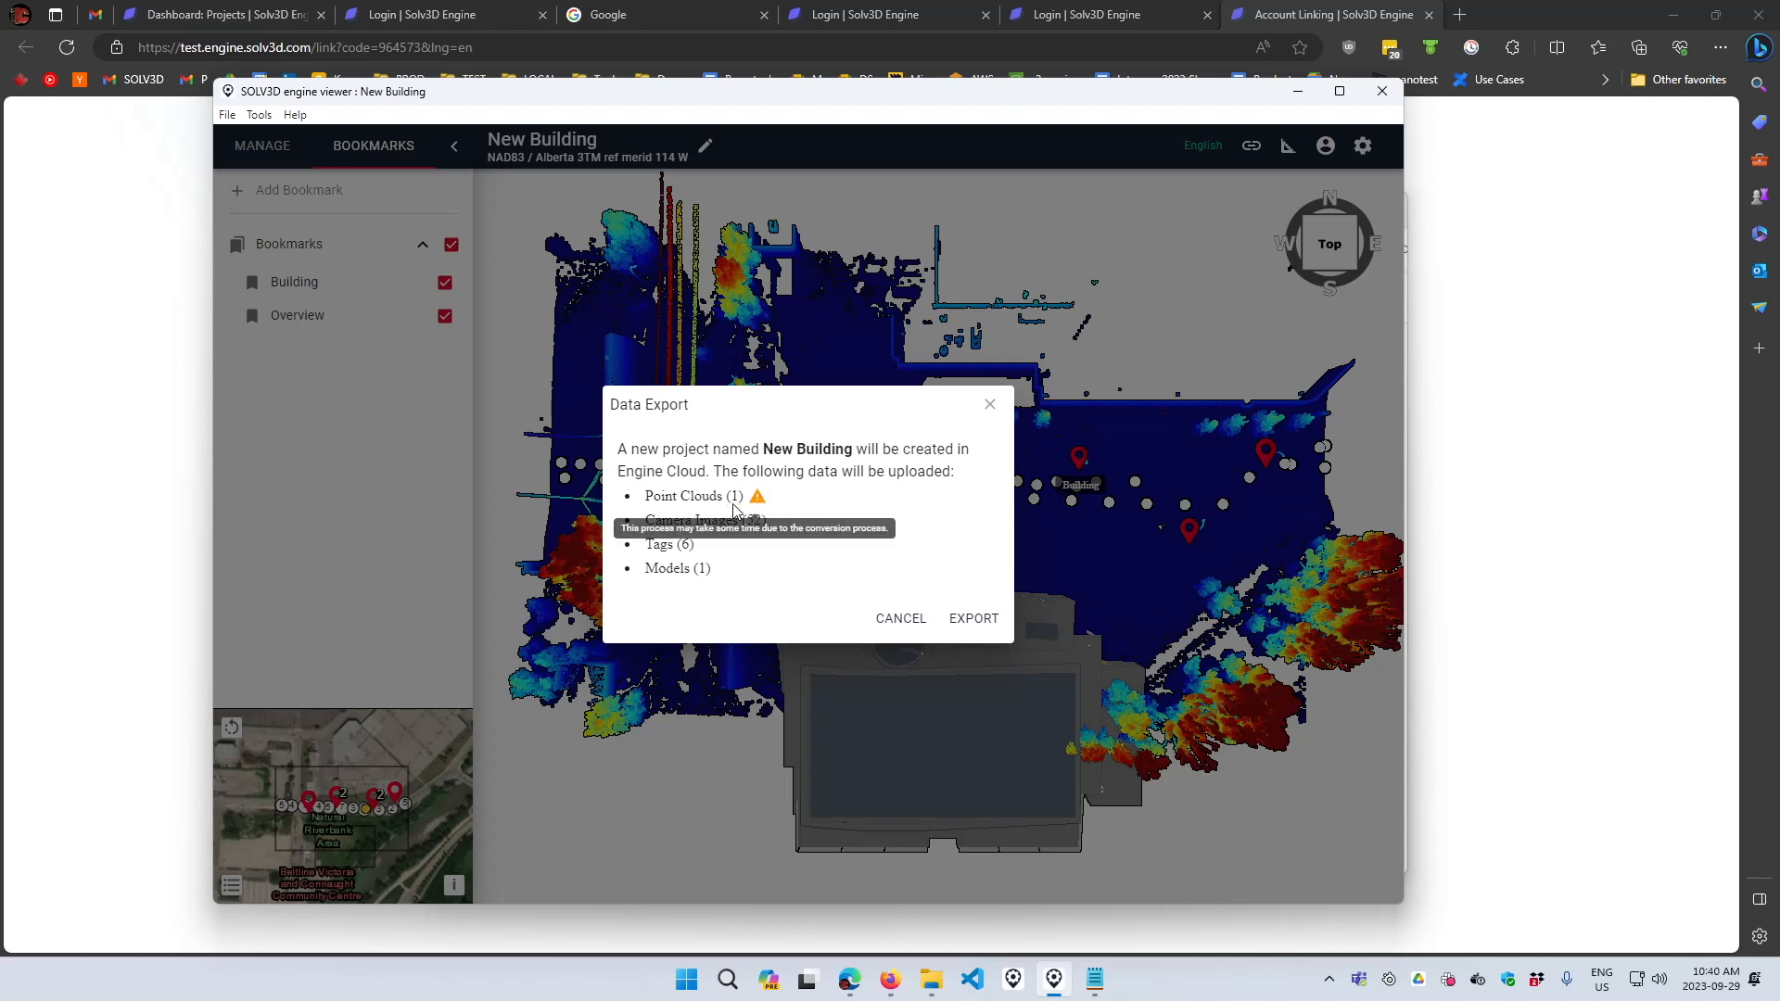
pyautogui.click(973, 619)
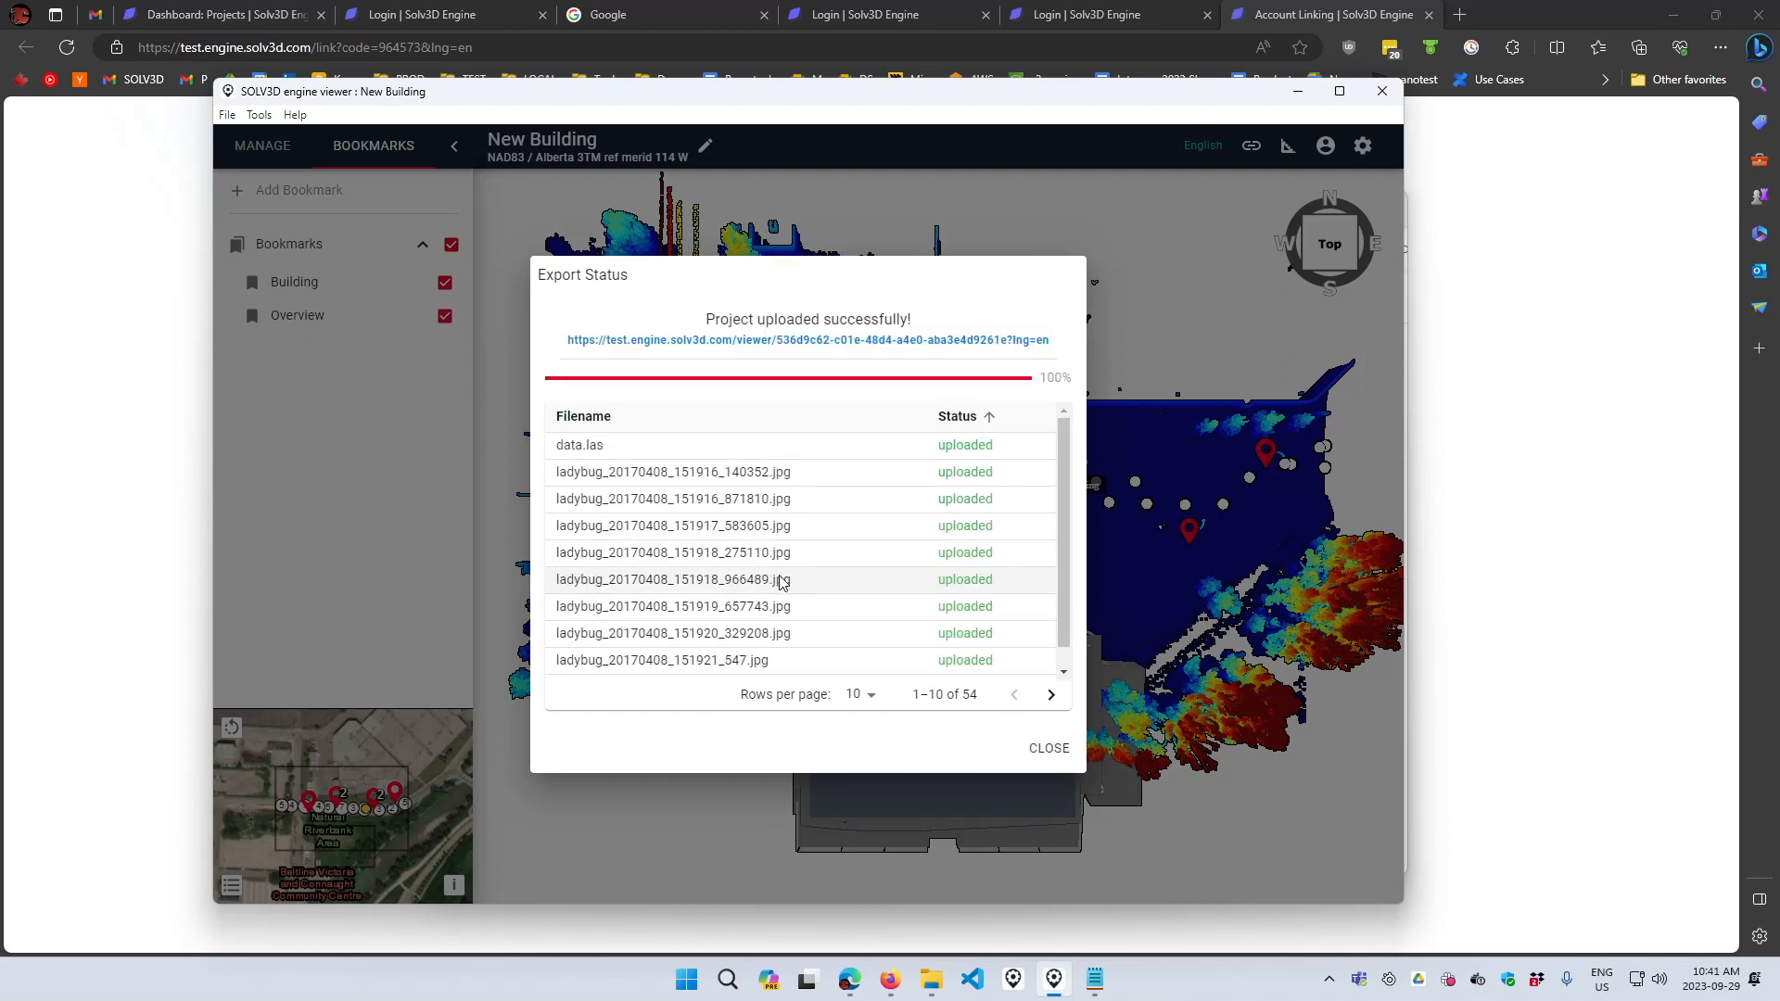
# - Open the uploaded project's link in the browser and close the export status dialog
pyautogui.click(751, 352)
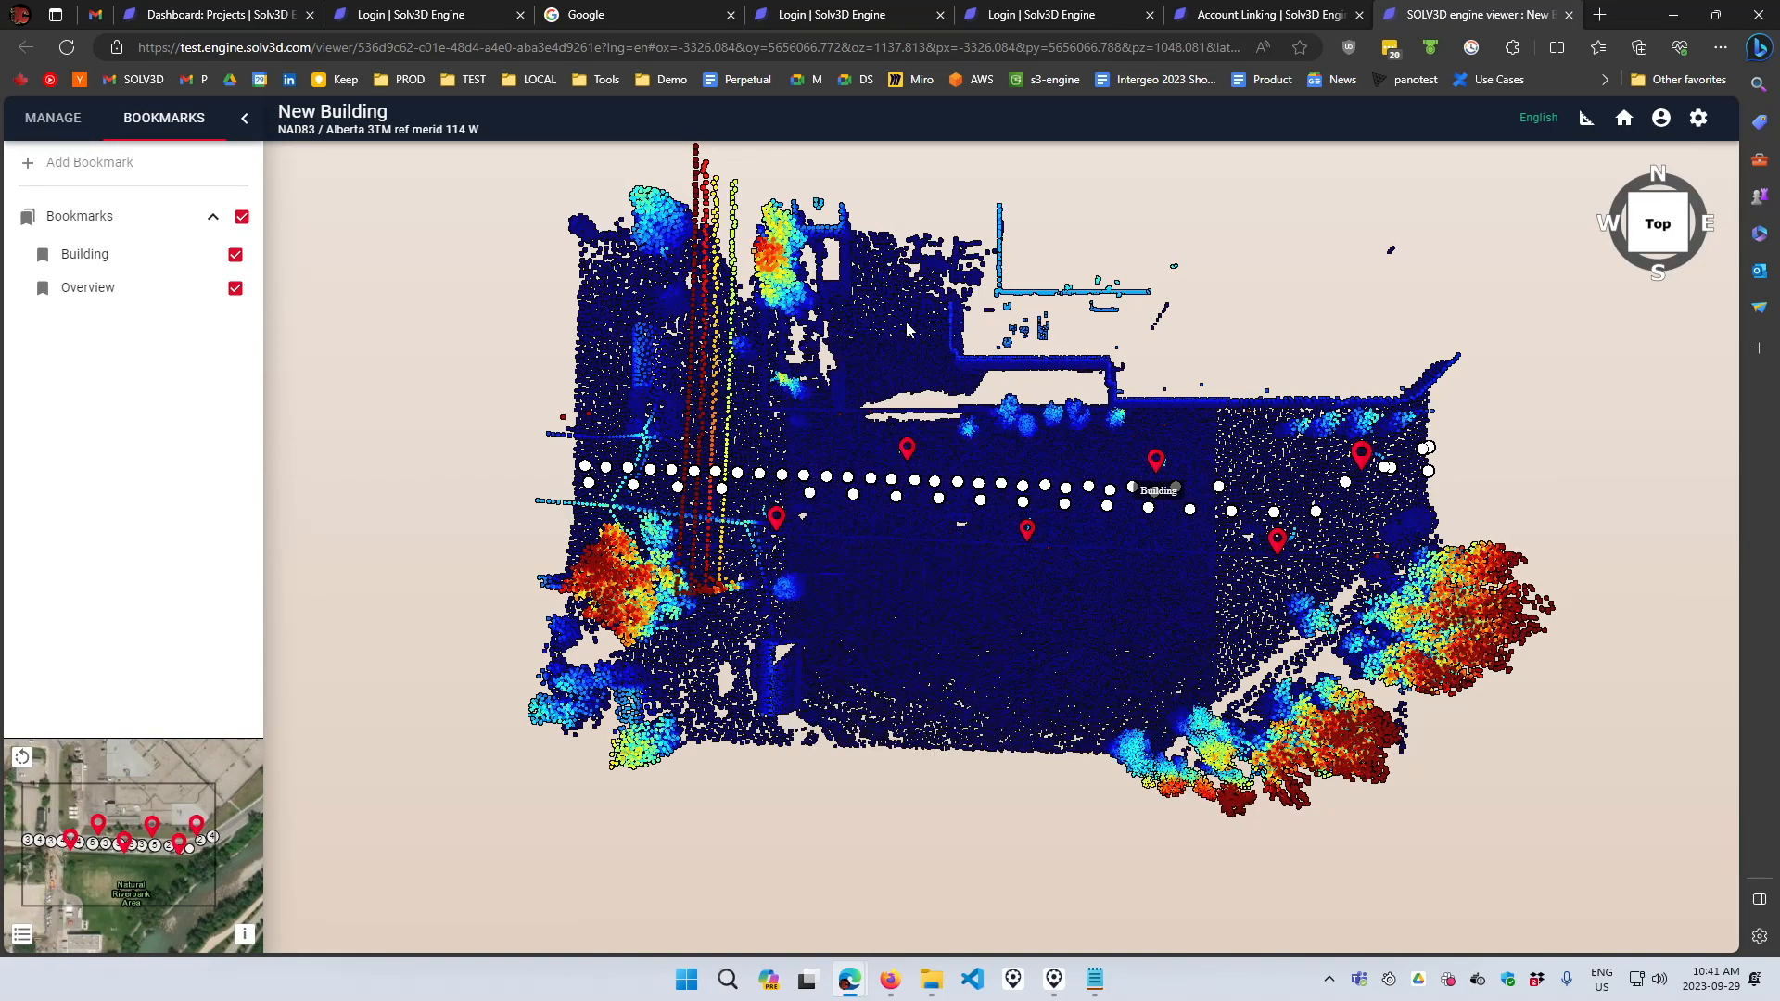
pyautogui.click(1054, 980)
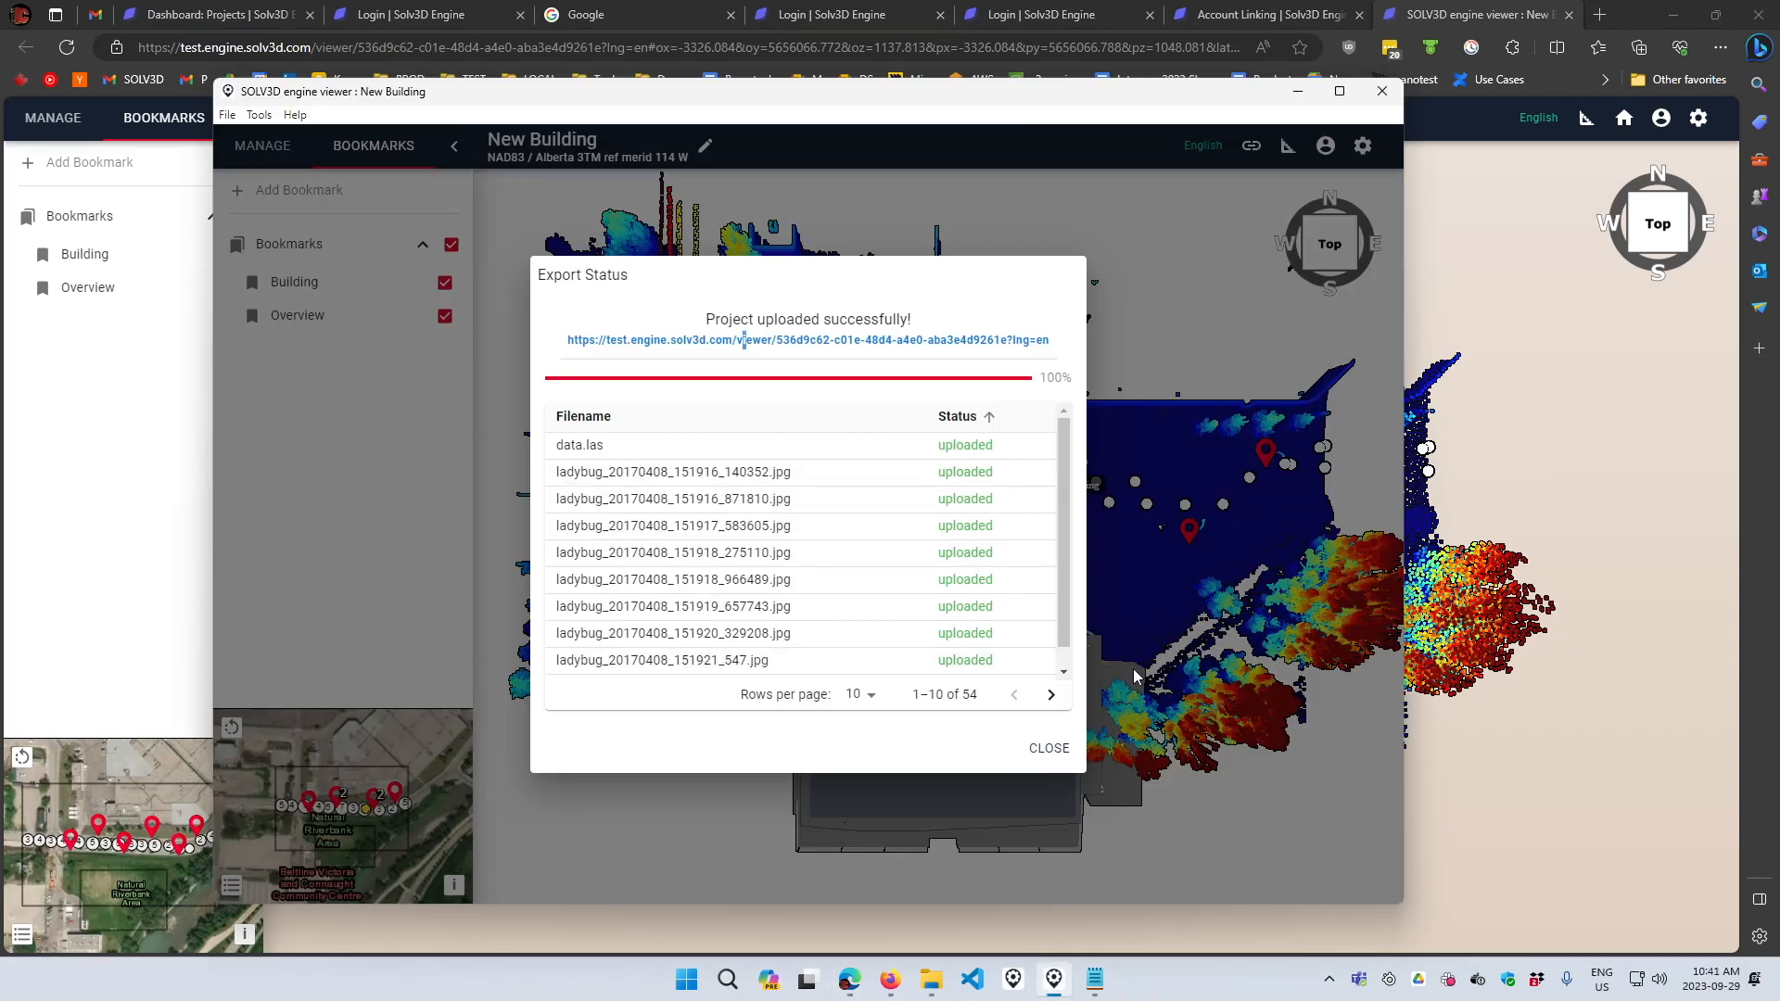
pyautogui.click(1048, 747)
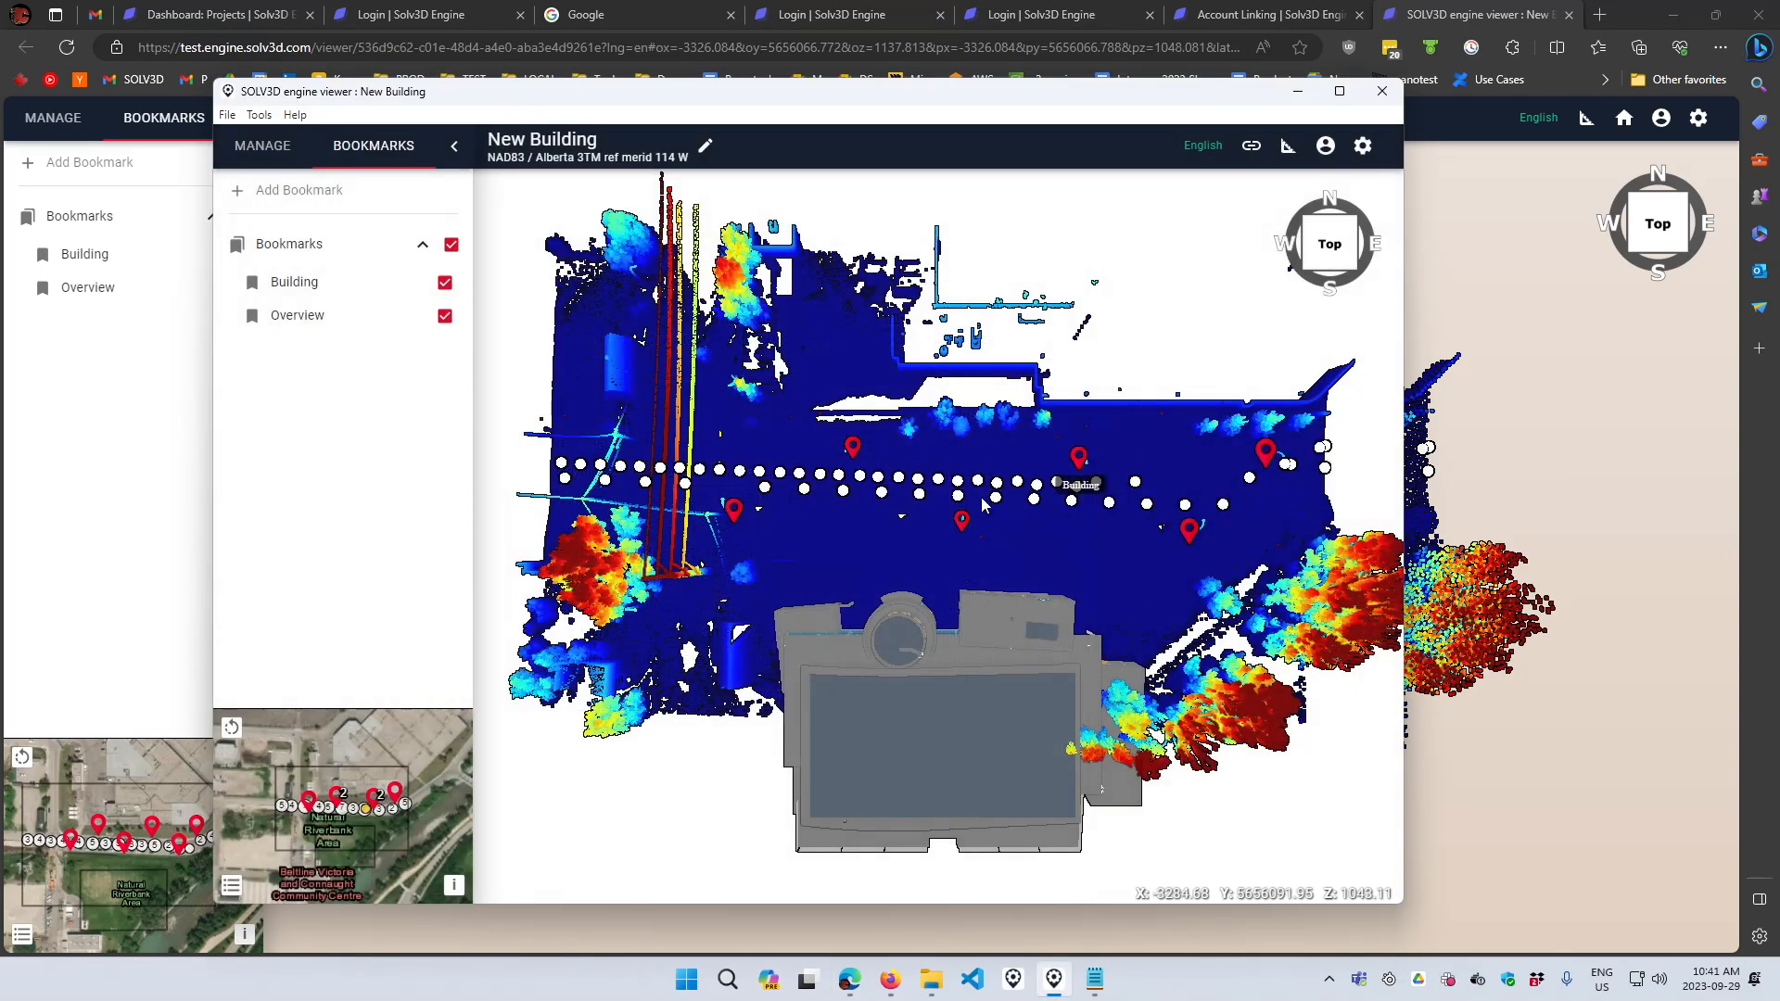
# - Minimize the desktop viewer and check the Building bookmark, layers and bookmarks in the browser viewer
pyautogui.click(1297, 91)
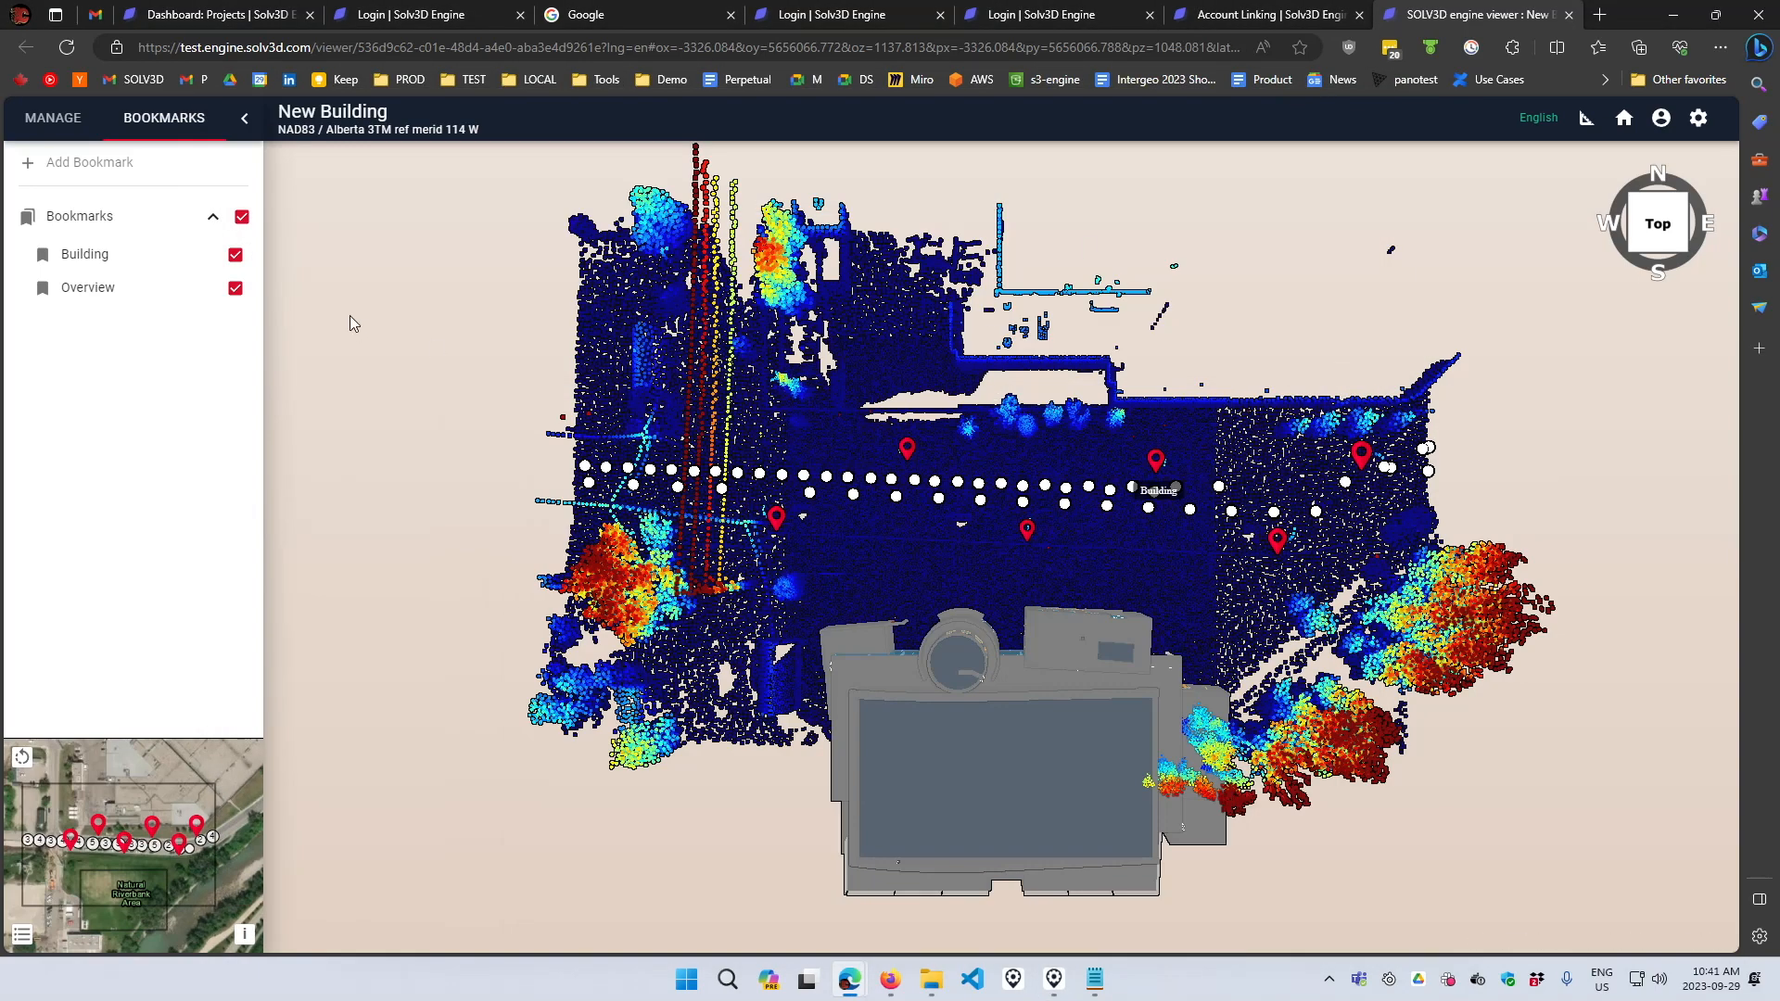
pyautogui.click(108, 255)
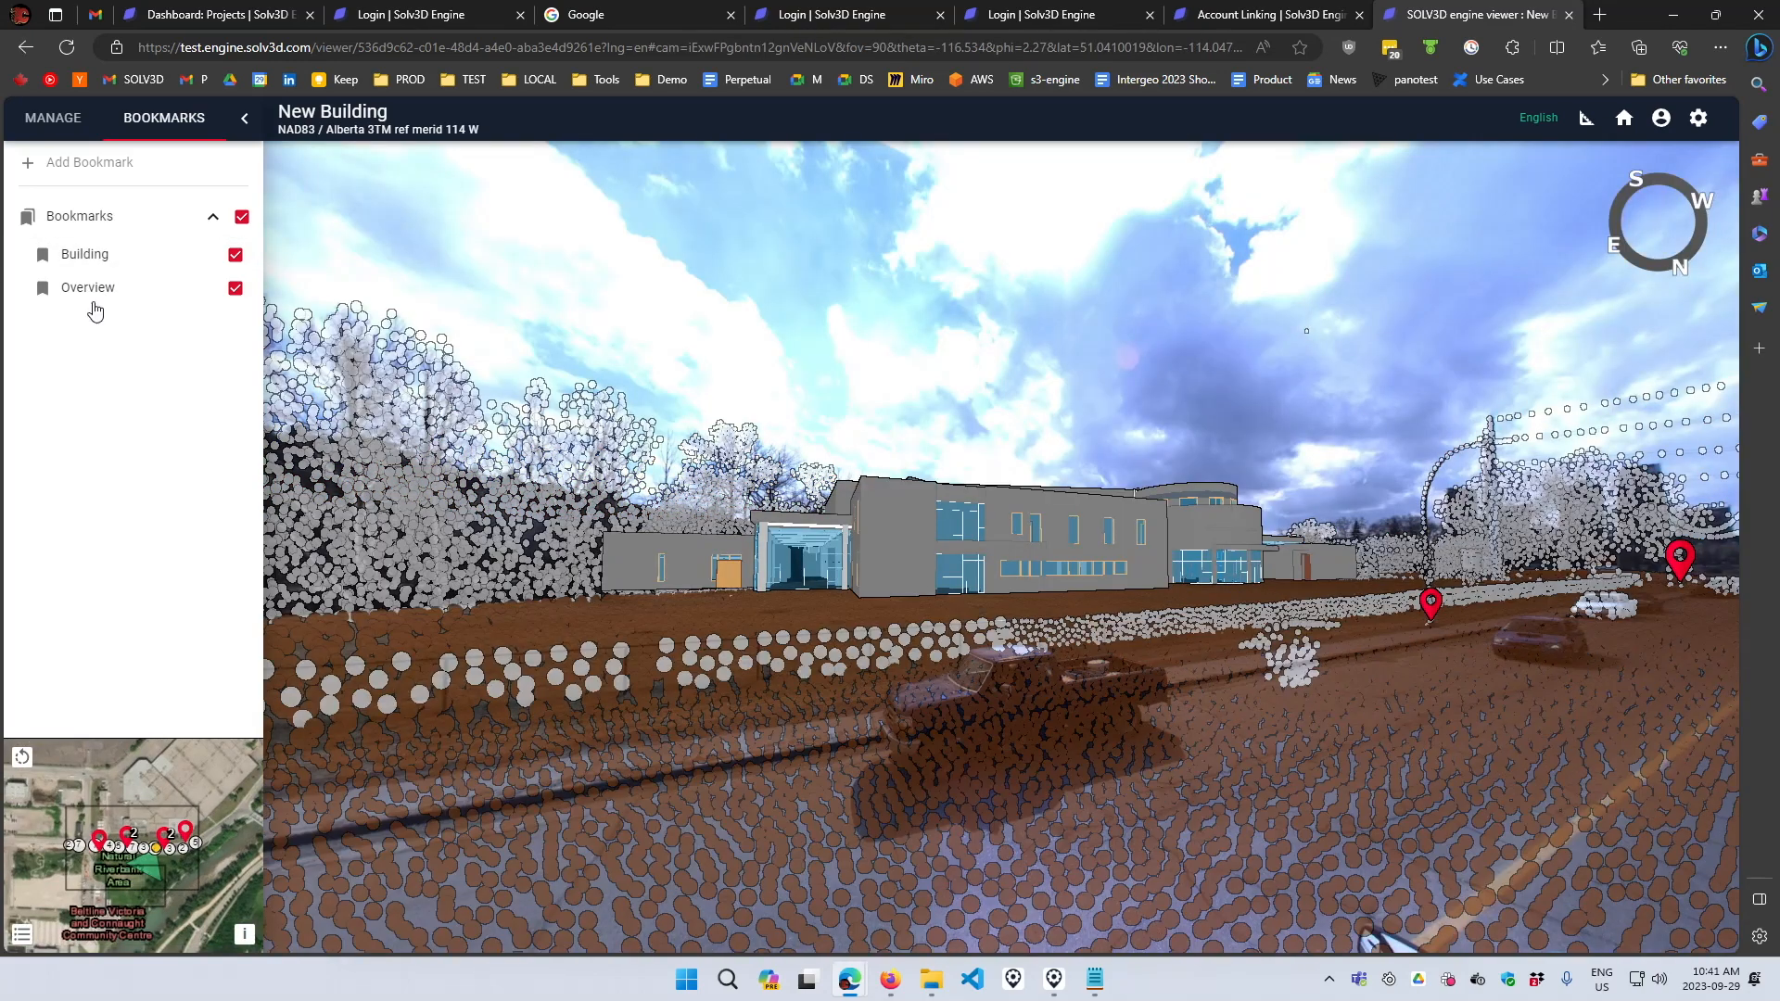
pyautogui.click(56, 119)
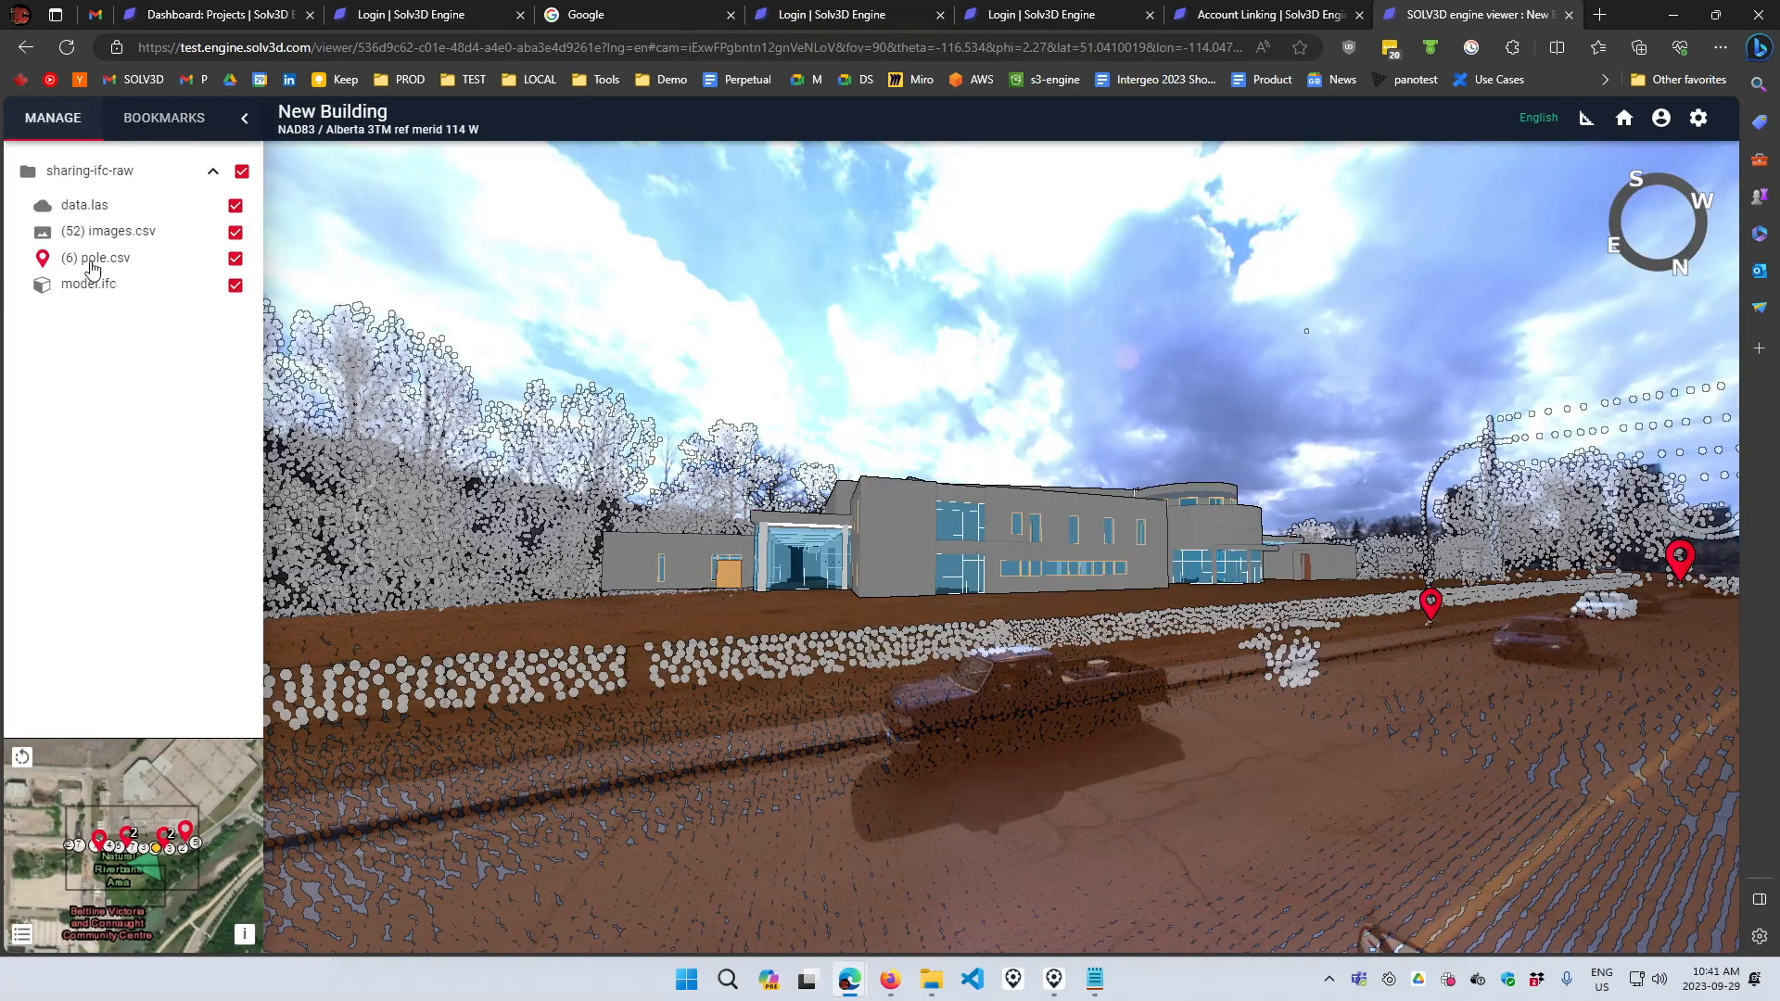
pyautogui.click(154, 130)
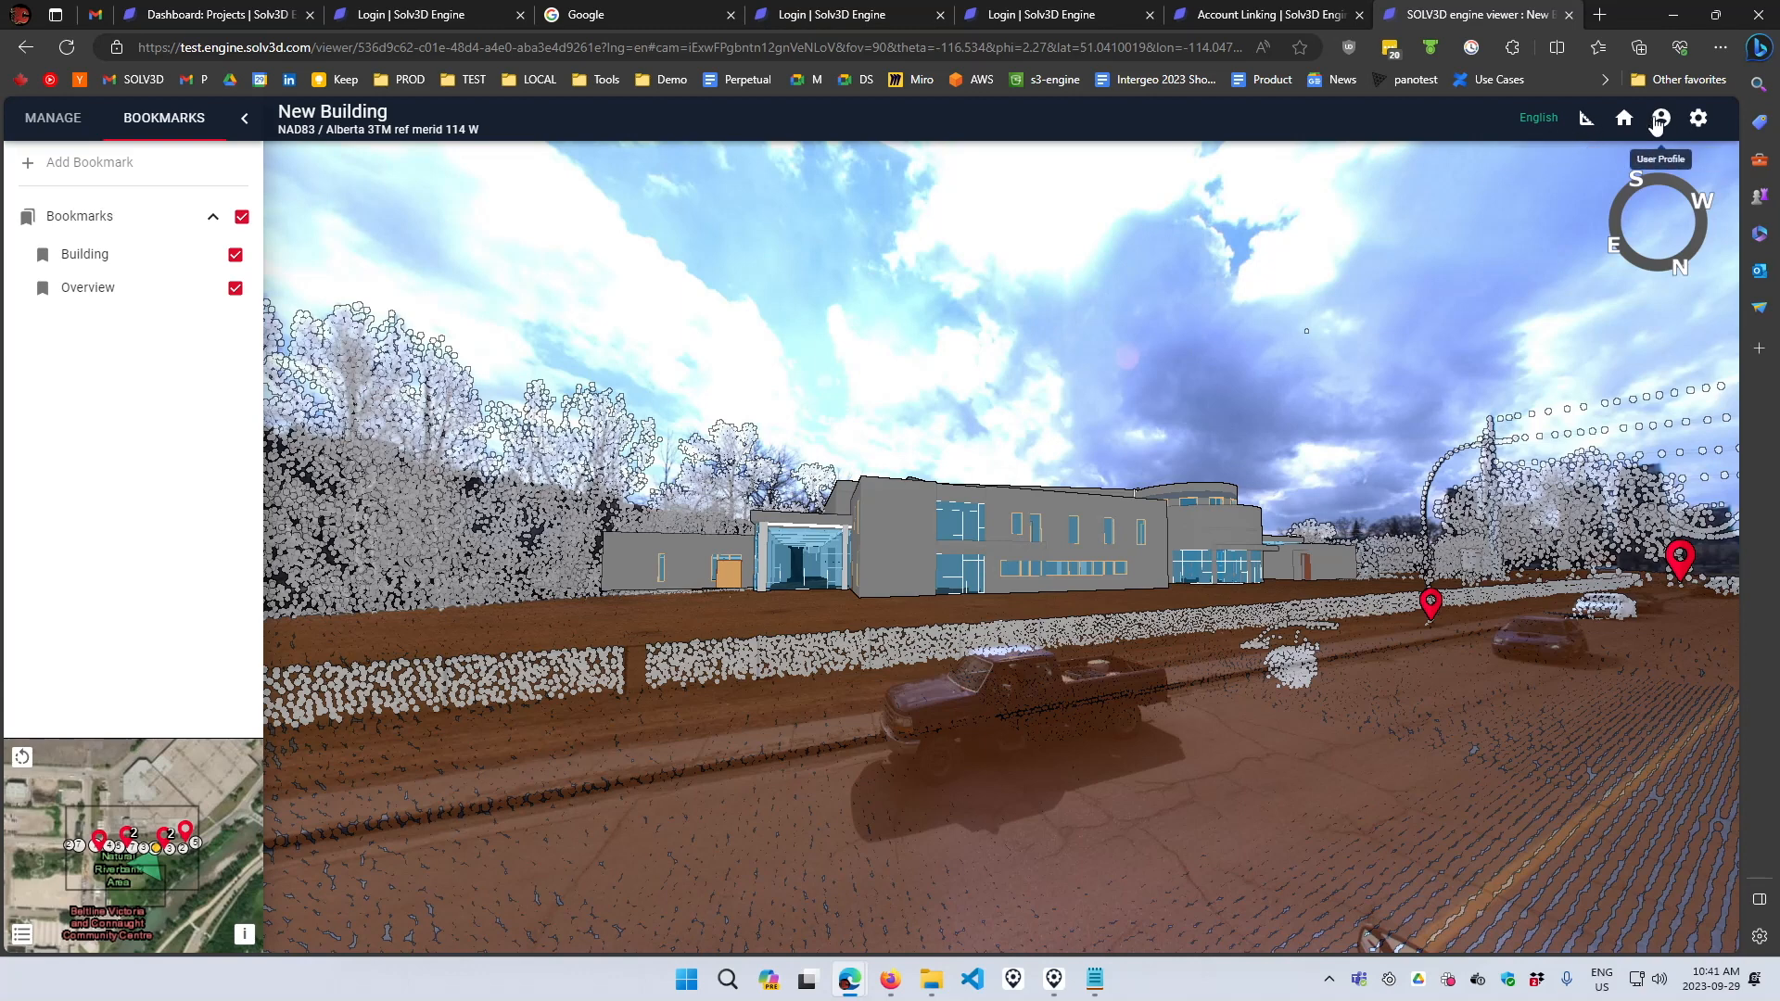
# - Open the New Building project's settings, allow anyone with the link to view it, and copy the viewer link
pyautogui.click(1622, 120)
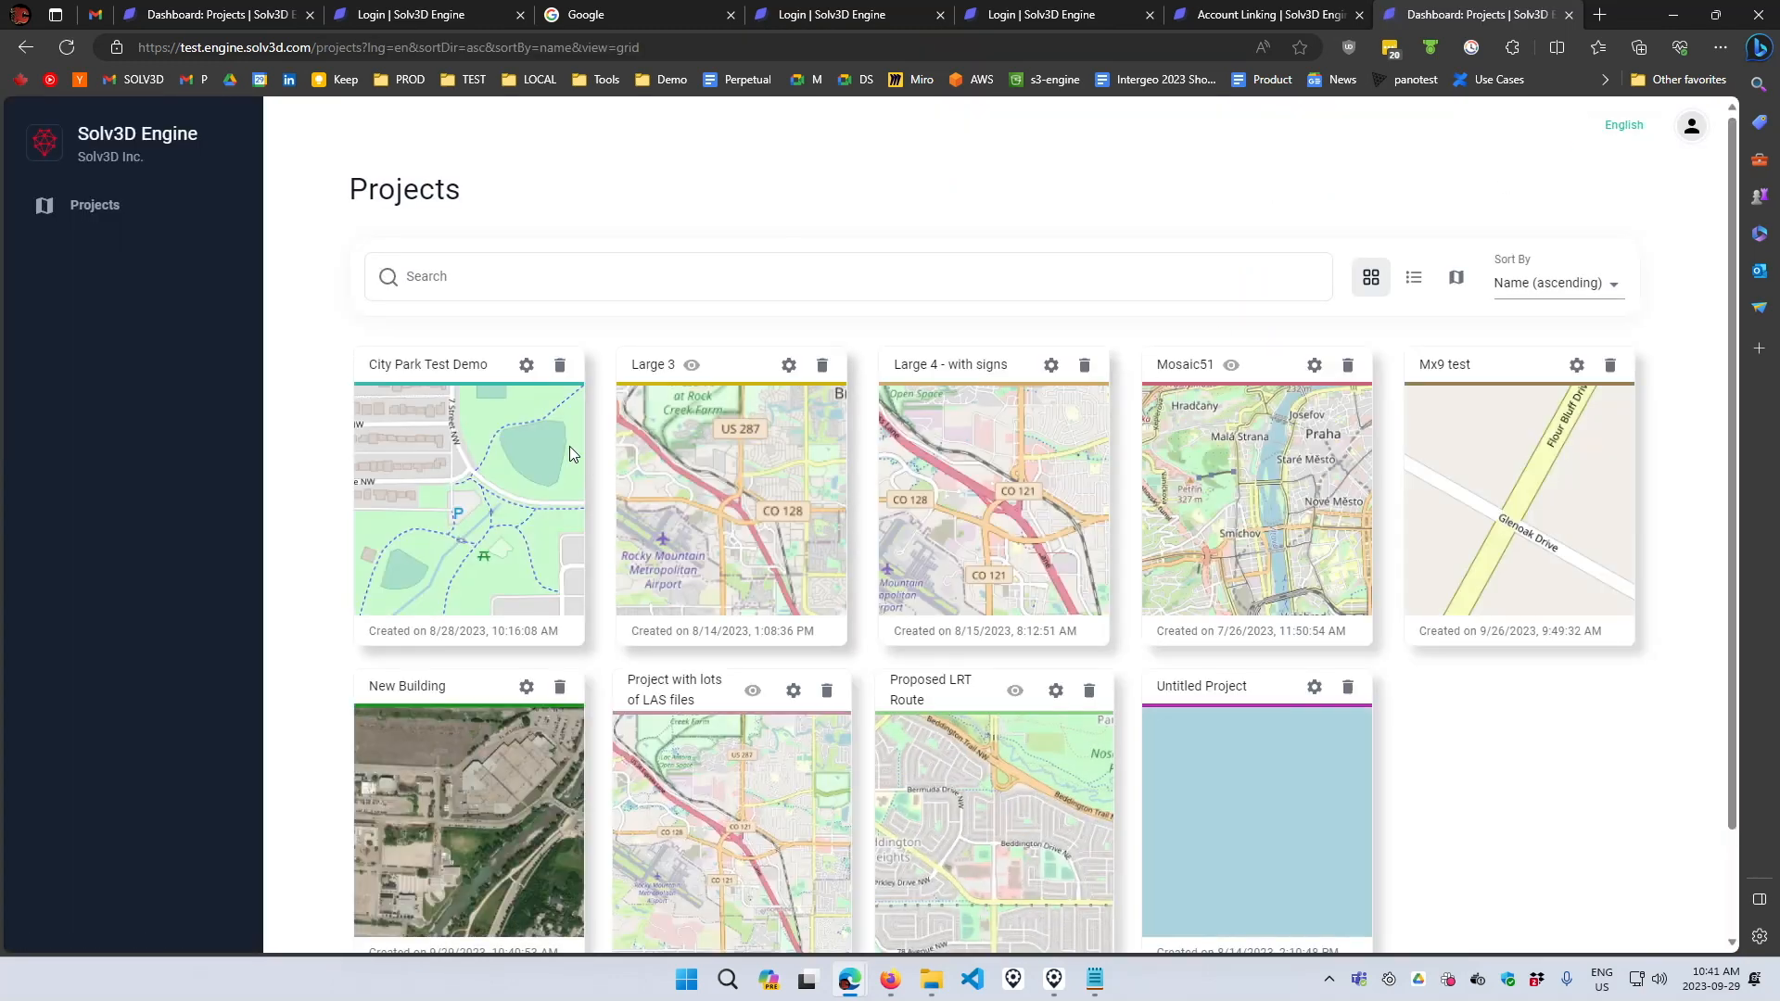
pyautogui.click(525, 689)
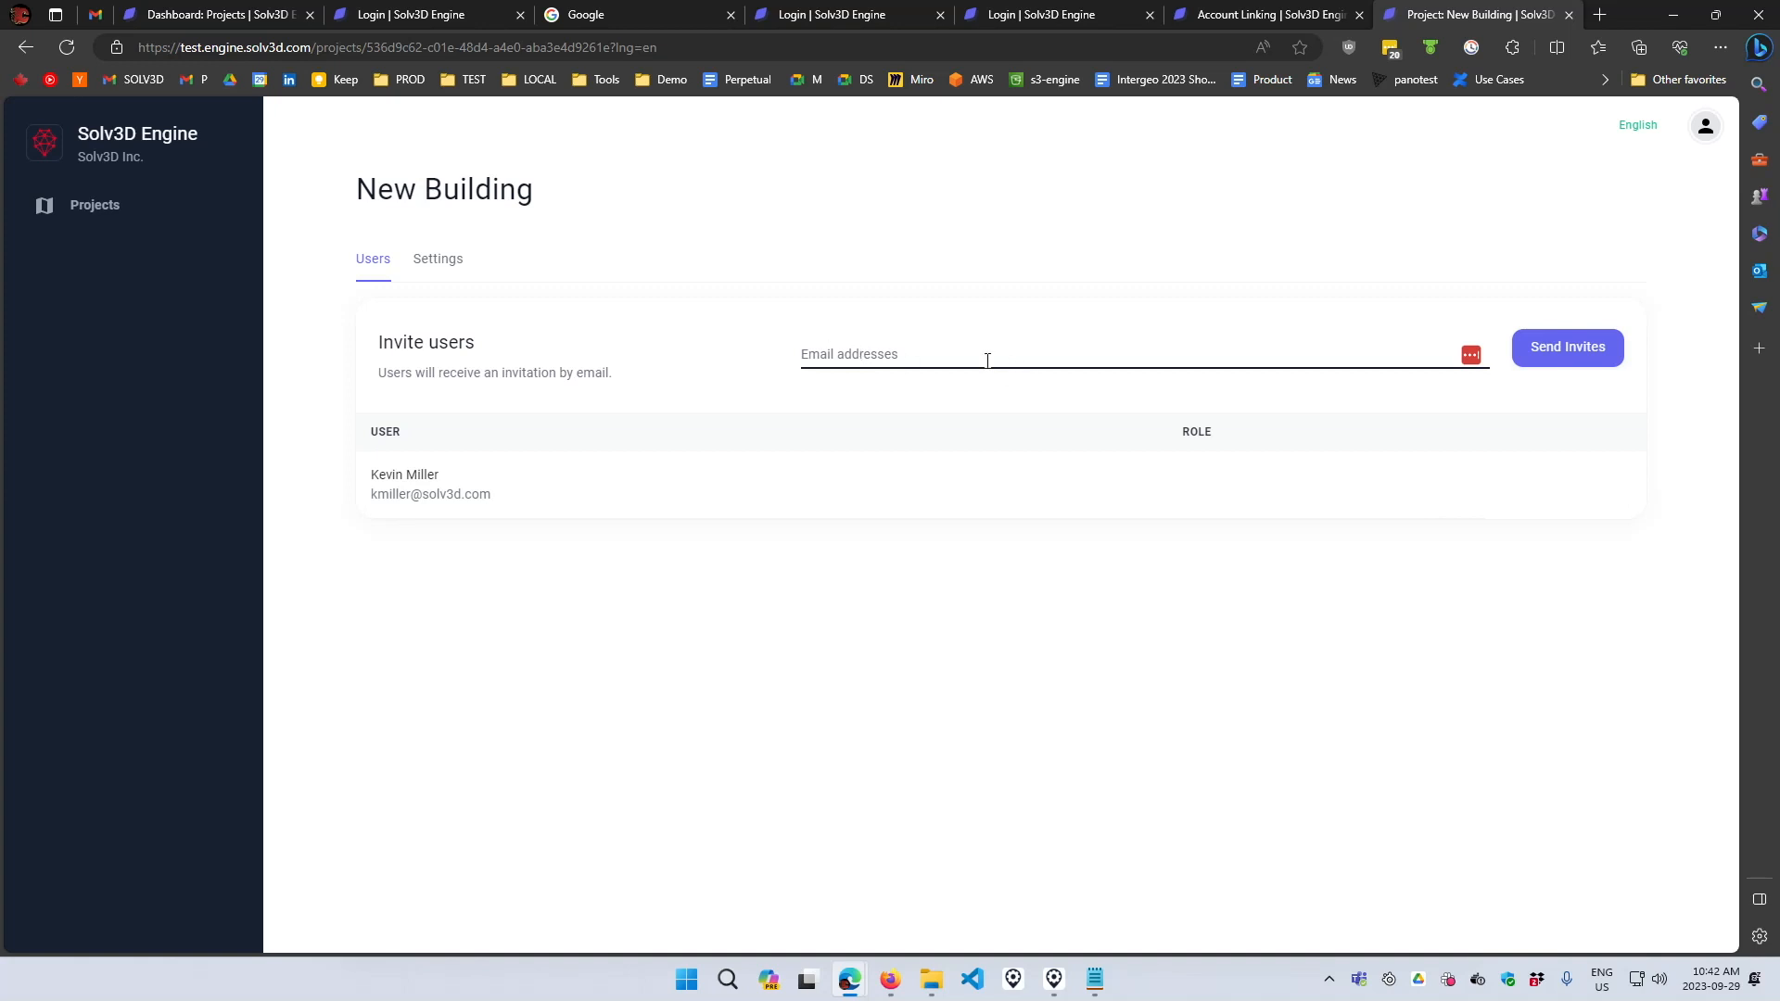
pyautogui.click(445, 264)
pyautogui.click(388, 346)
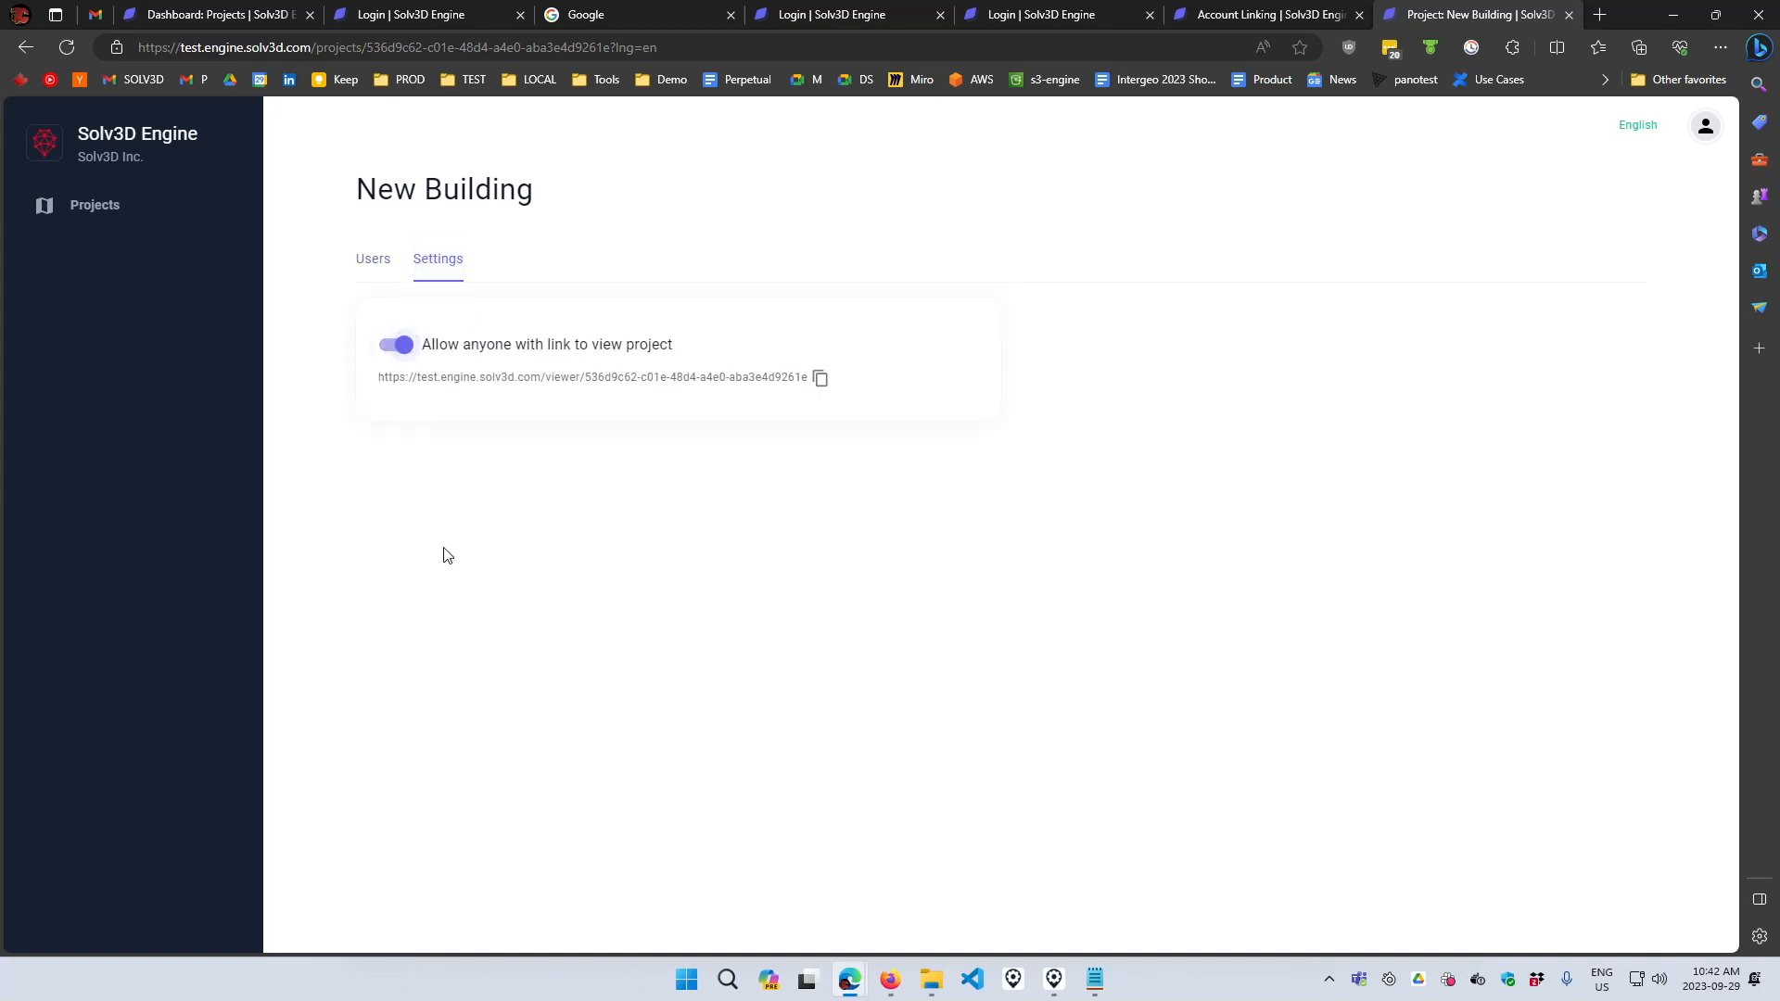
pyautogui.click(821, 379)
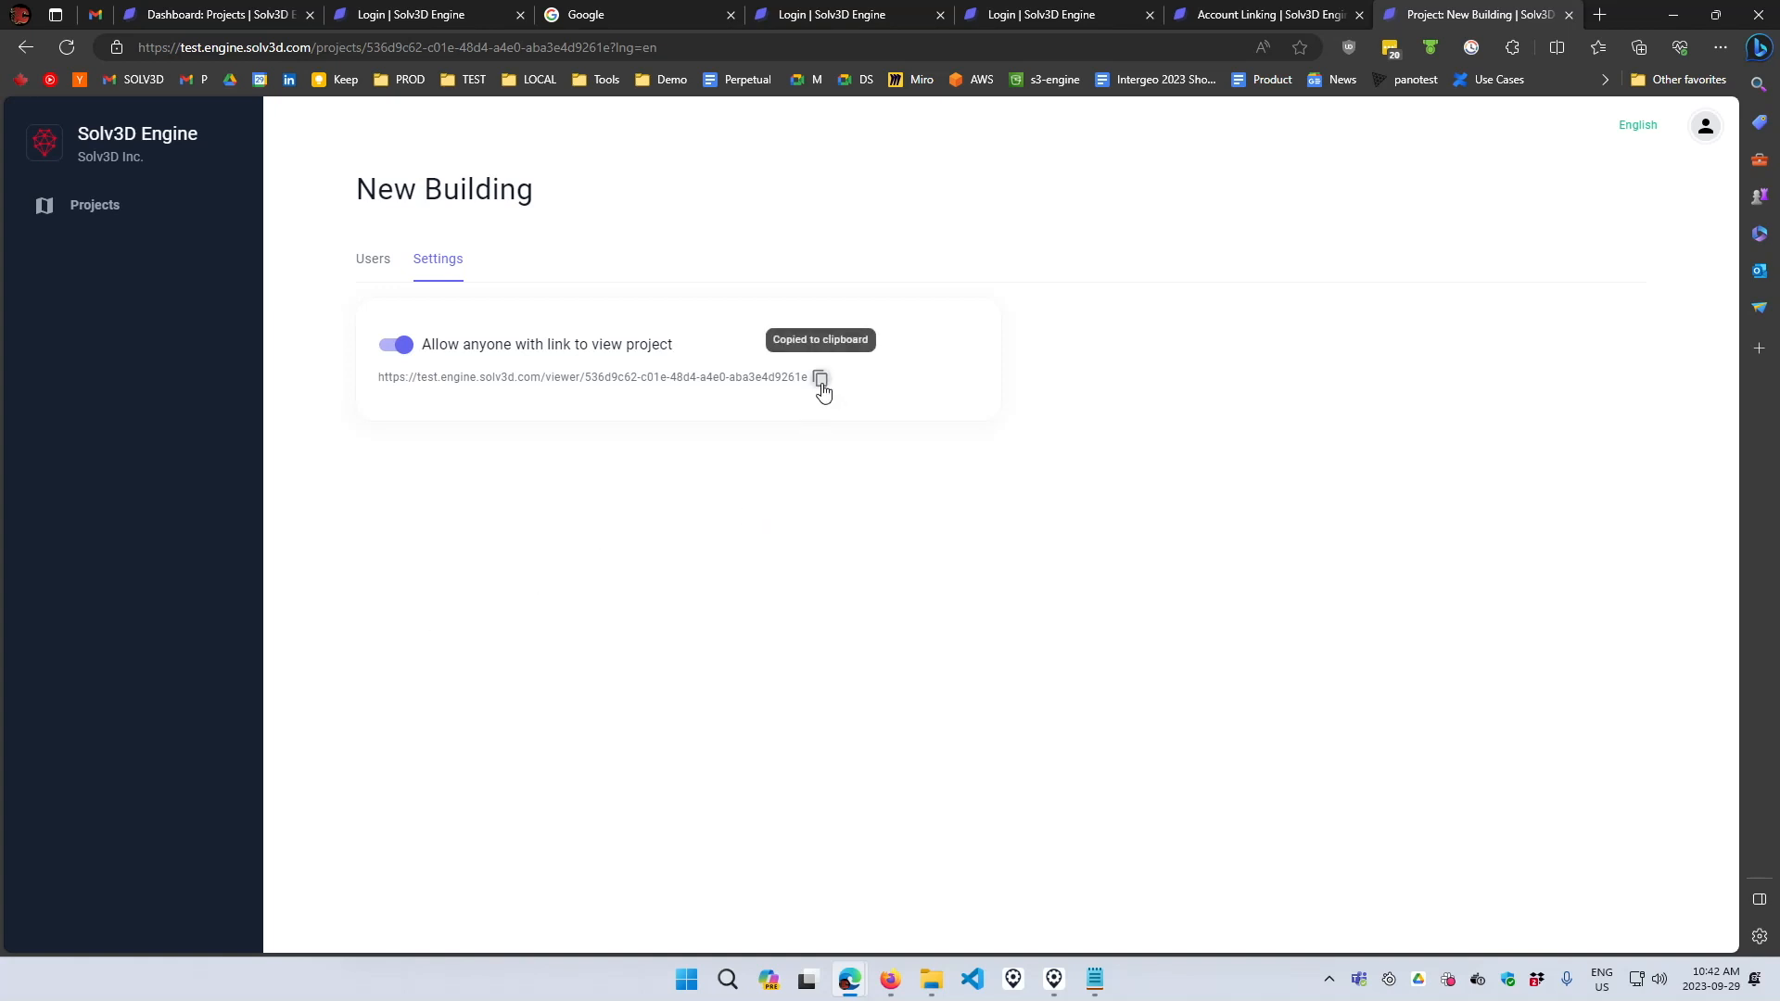
# - Switch to Firefox and open the copied viewer link for the New Building project
pyautogui.click(890, 983)
pyautogui.click(572, 59)
pyautogui.hotkey('ctrl', 'v')
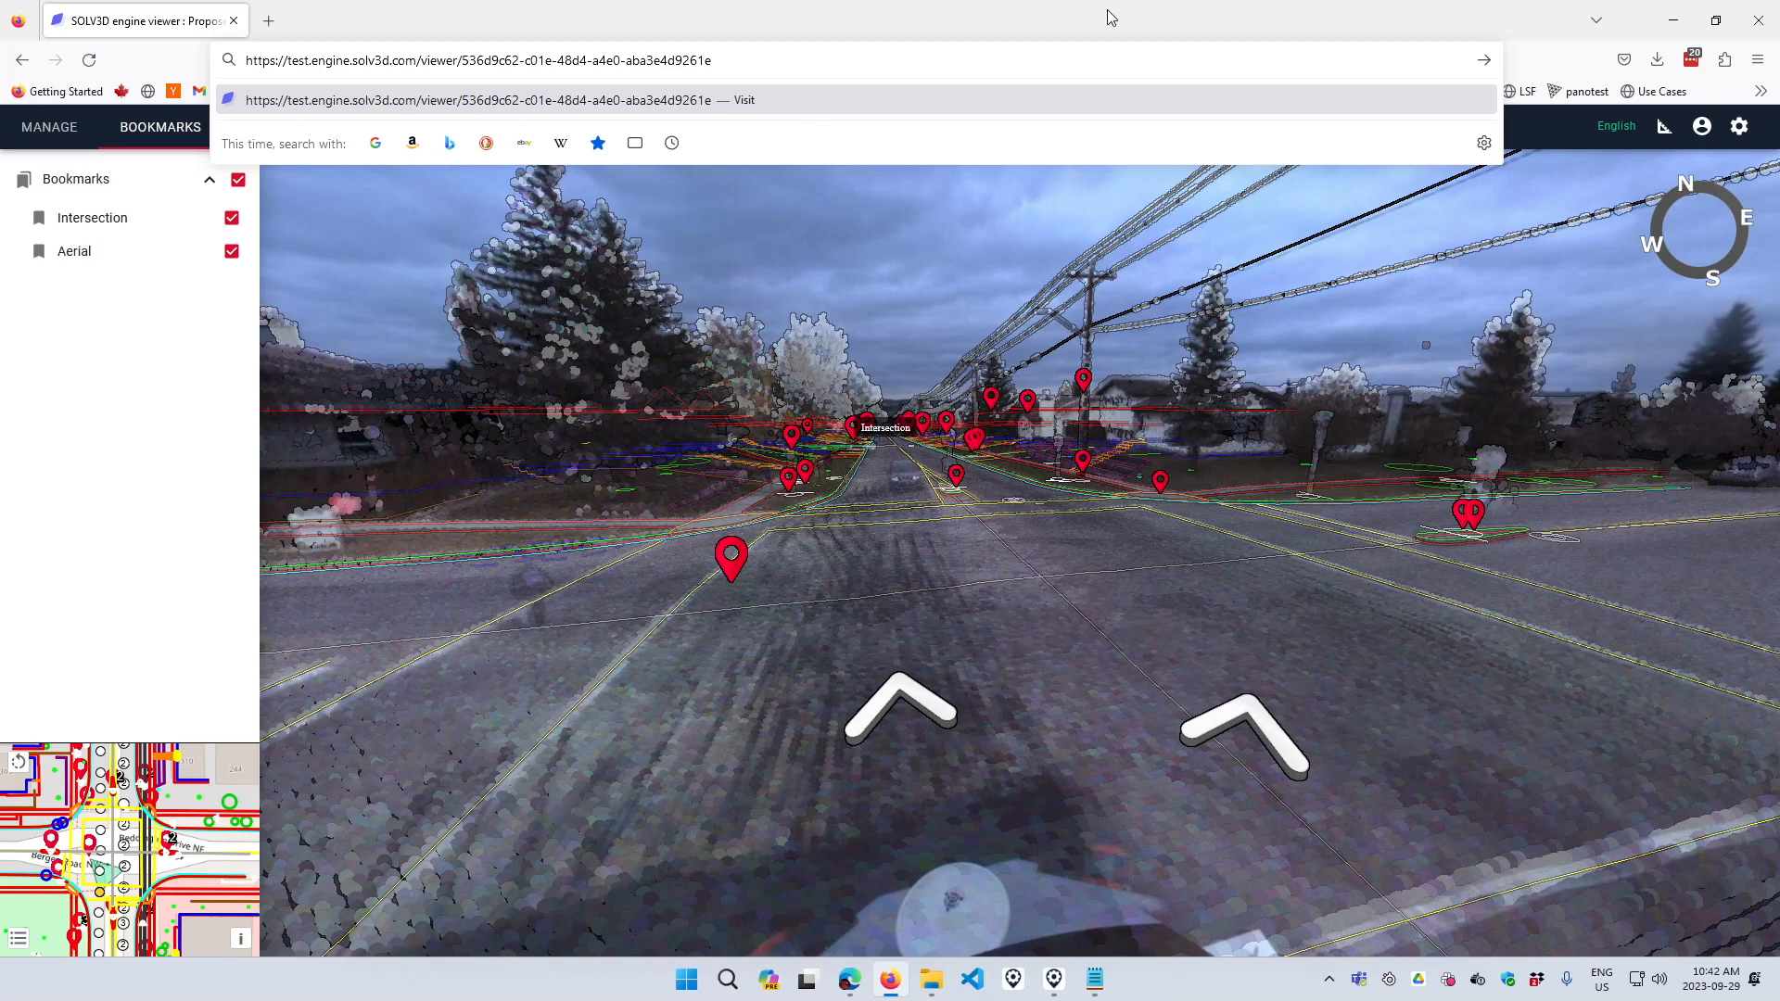
pyautogui.press('Return')
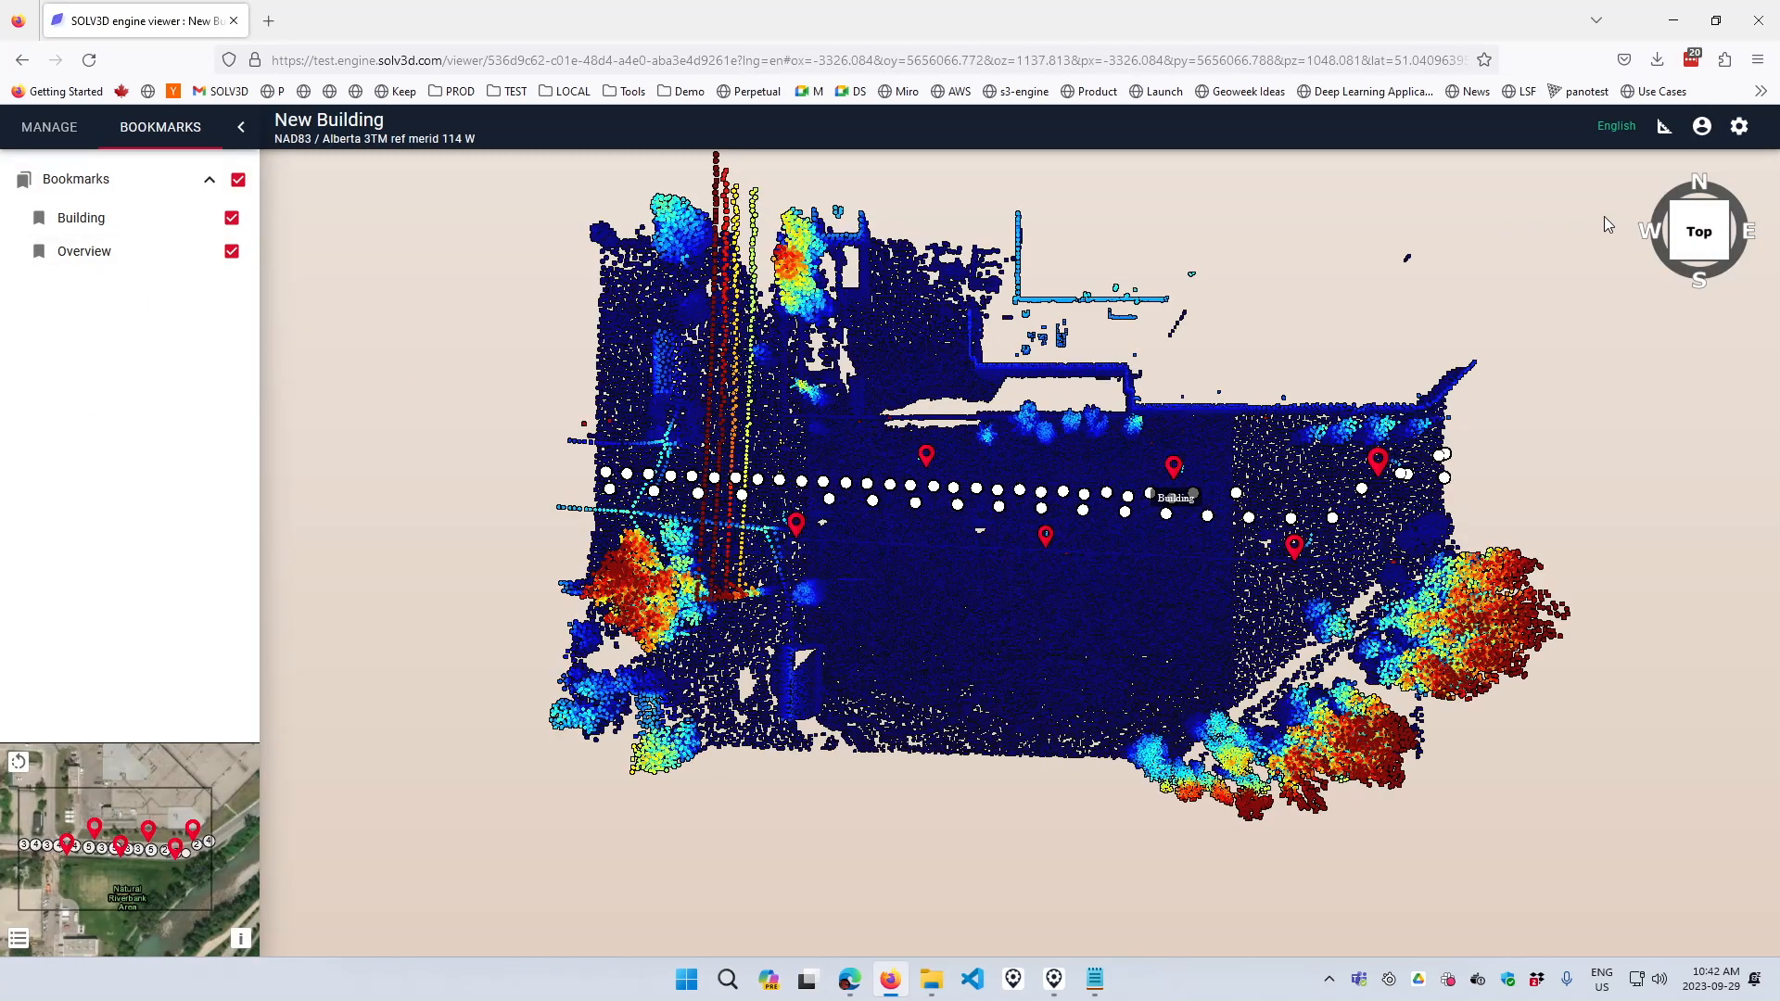
# - Check the user profile's anonymous view-only access and orbit around the building in the shared viewer
pyautogui.click(1701, 126)
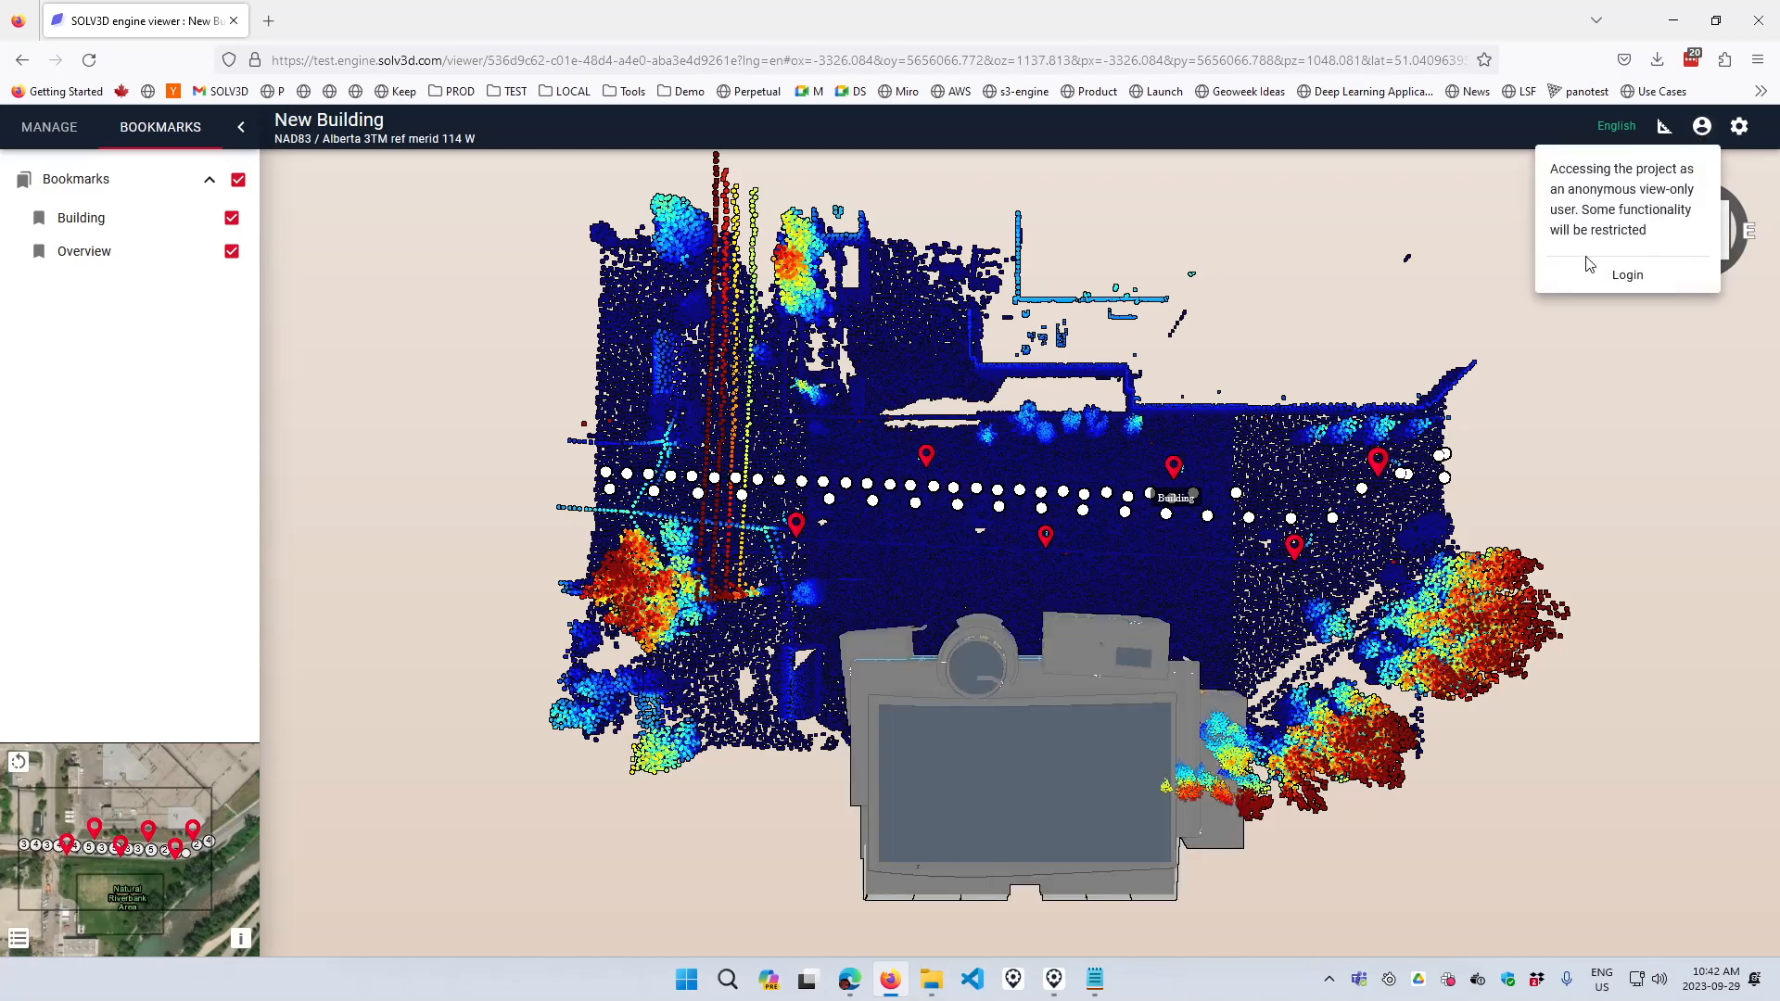
pyautogui.click(1502, 118)
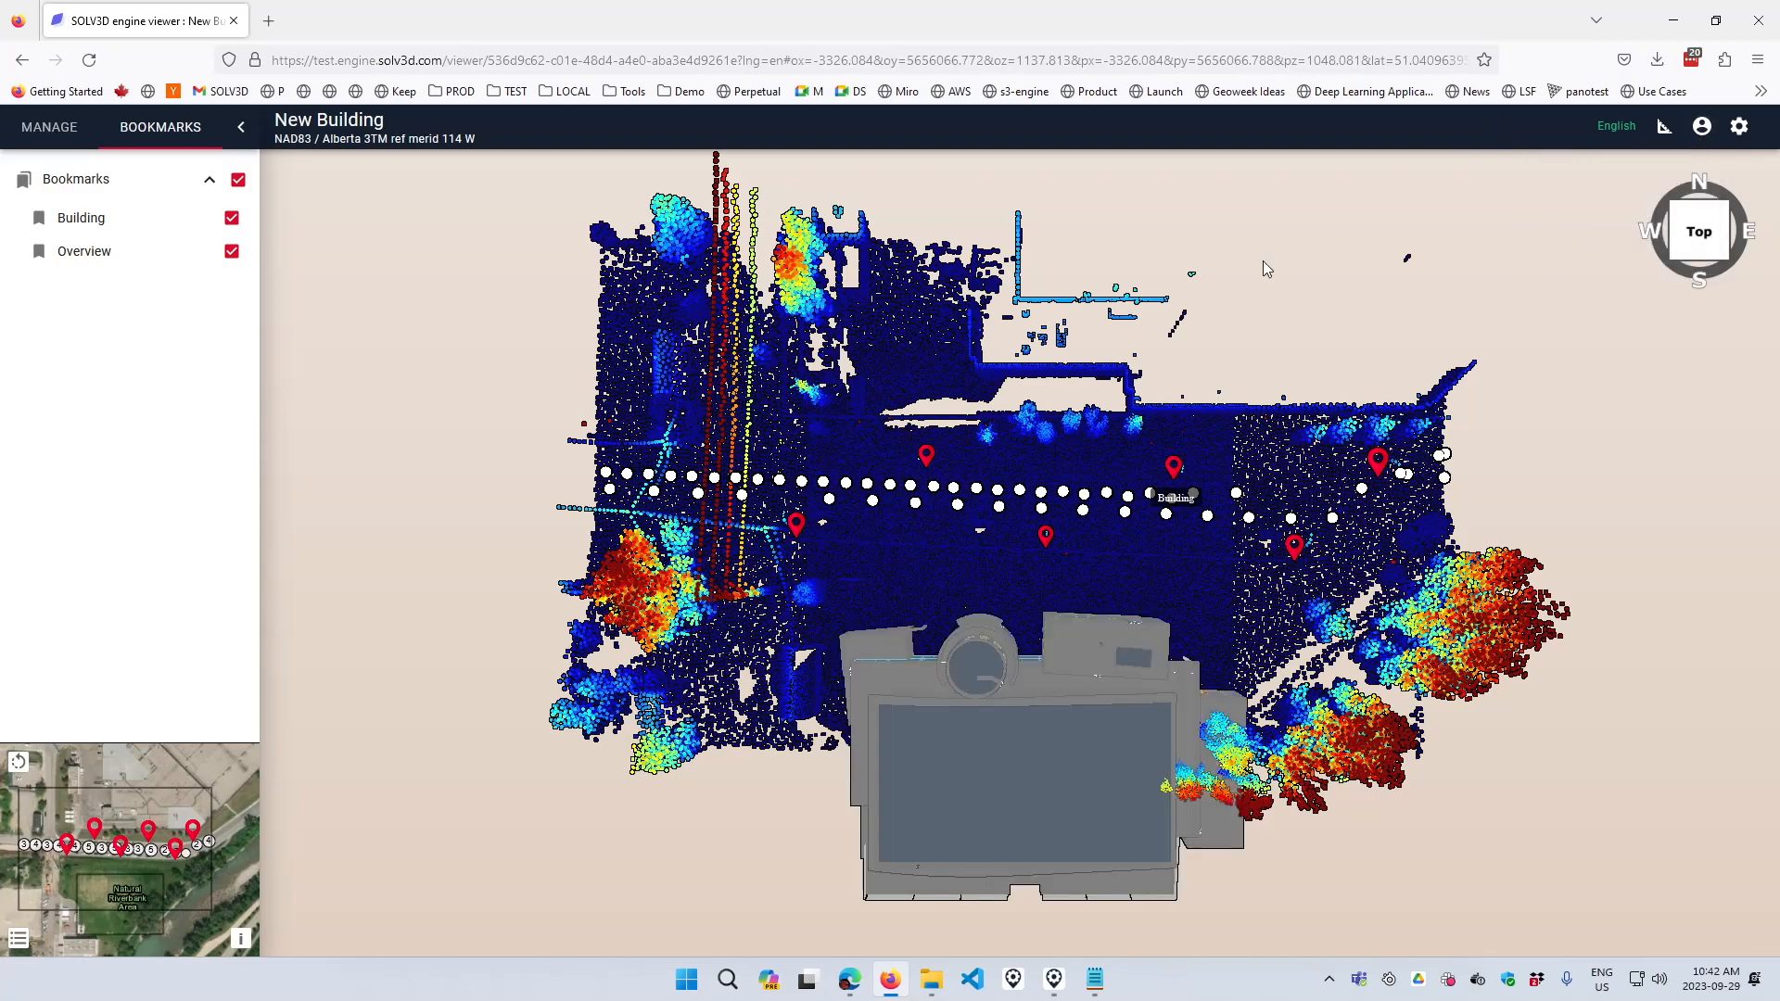
pyautogui.moveTo(1139, 547); pyautogui.dragTo(1342, 575)
pyautogui.click(969, 615)
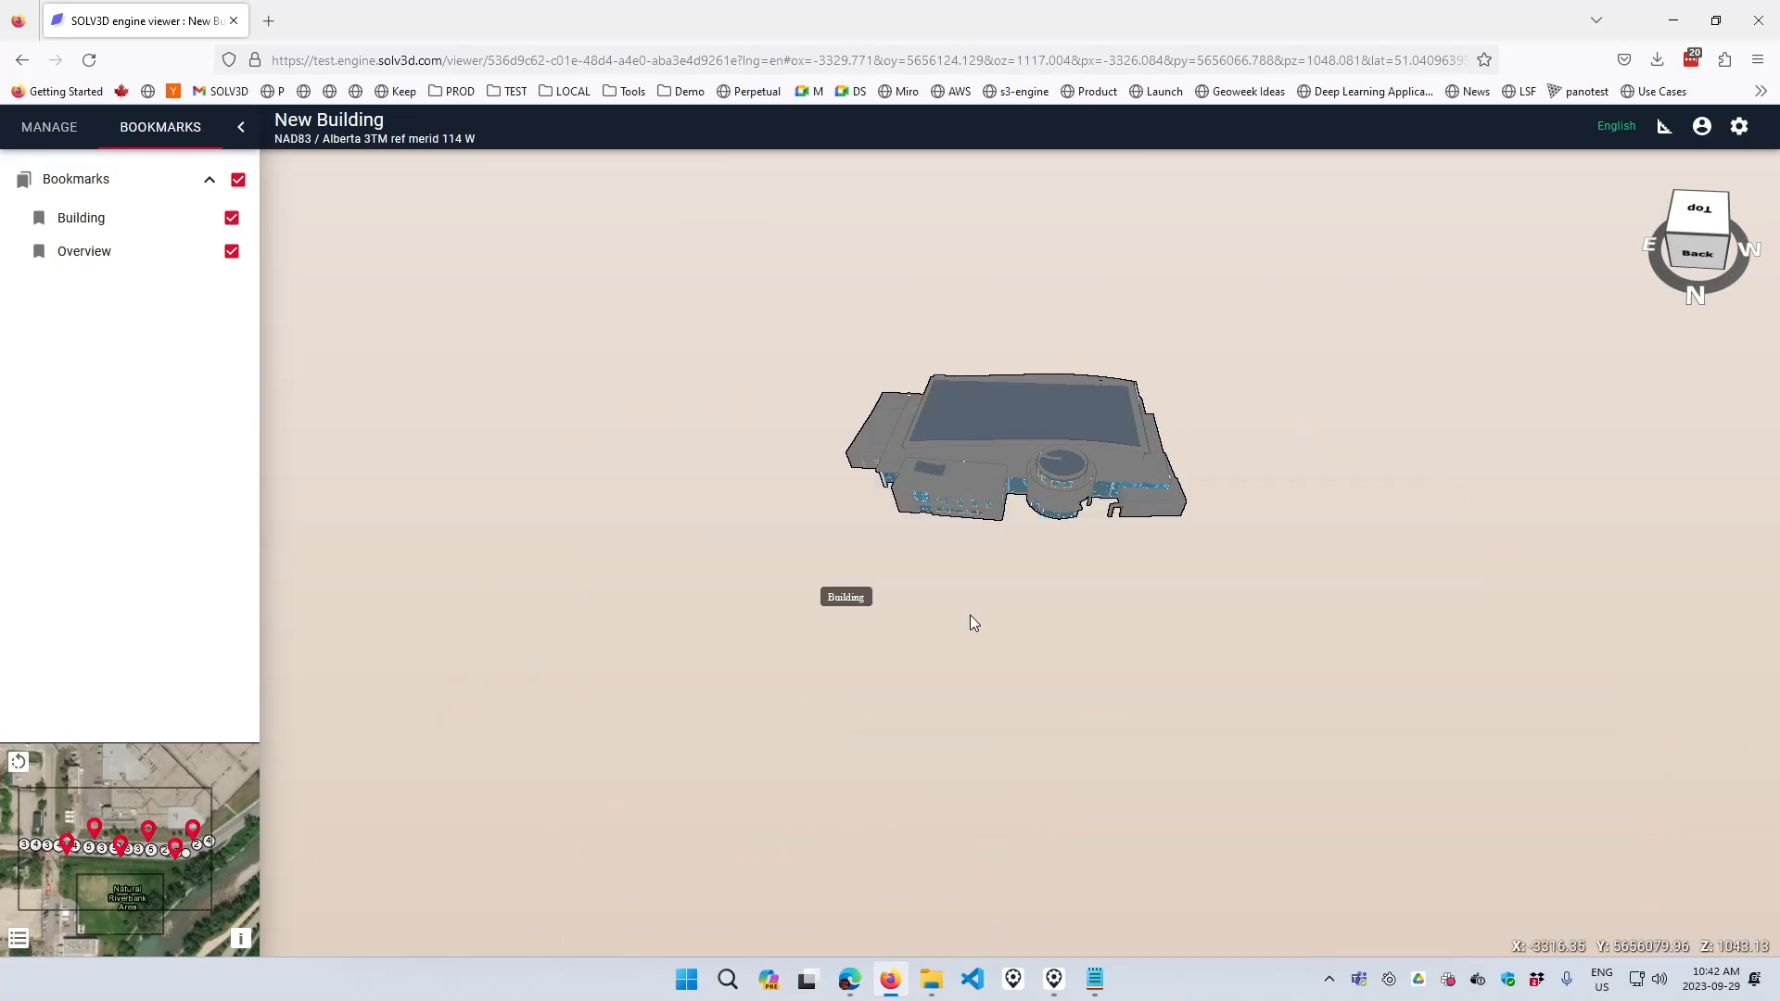